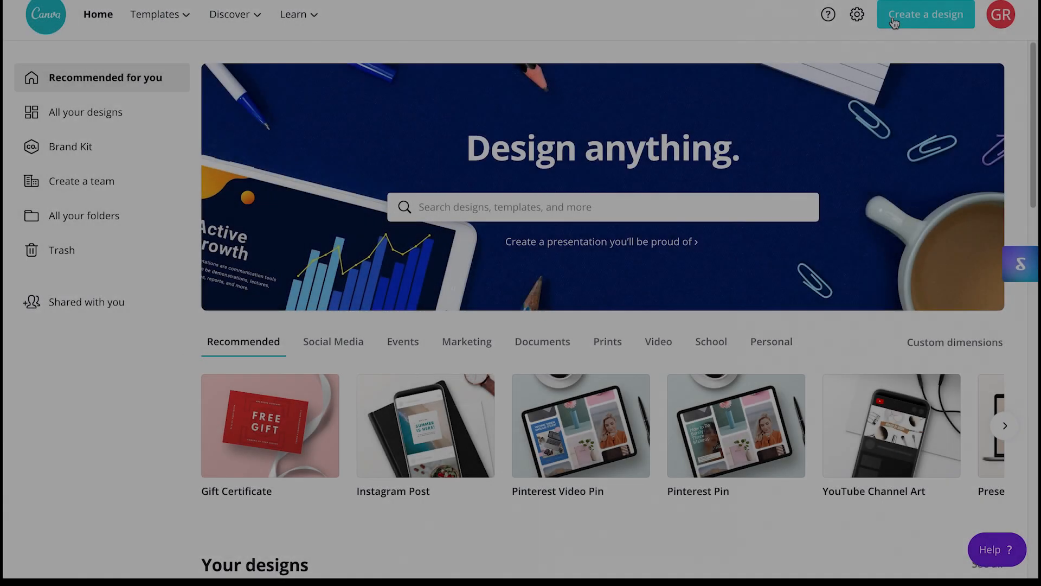
# Create a new blank design with custom dimensions of 1000 × 1000 px
pyautogui.click(894, 23)
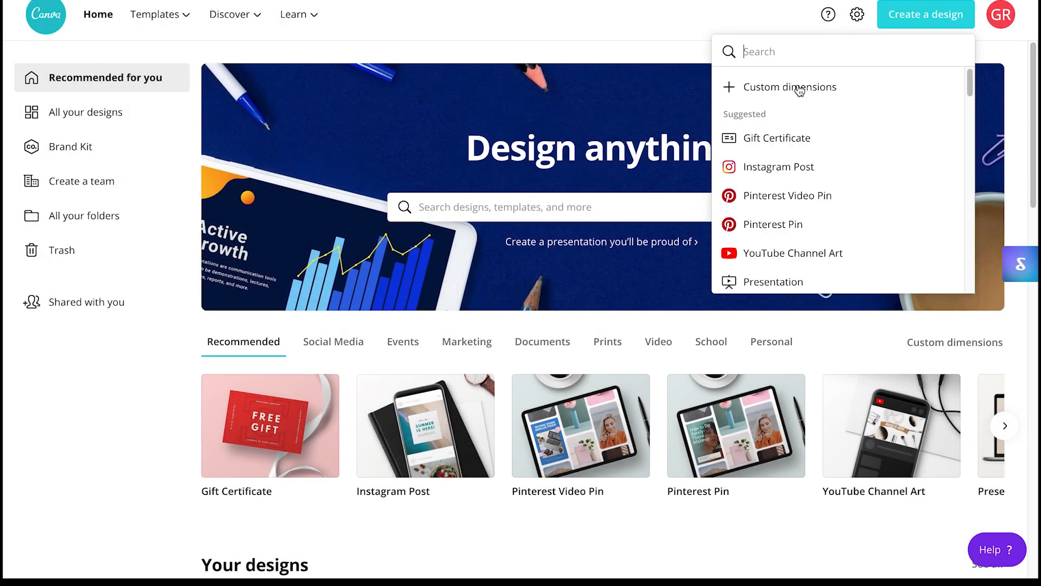
pyautogui.click(799, 90)
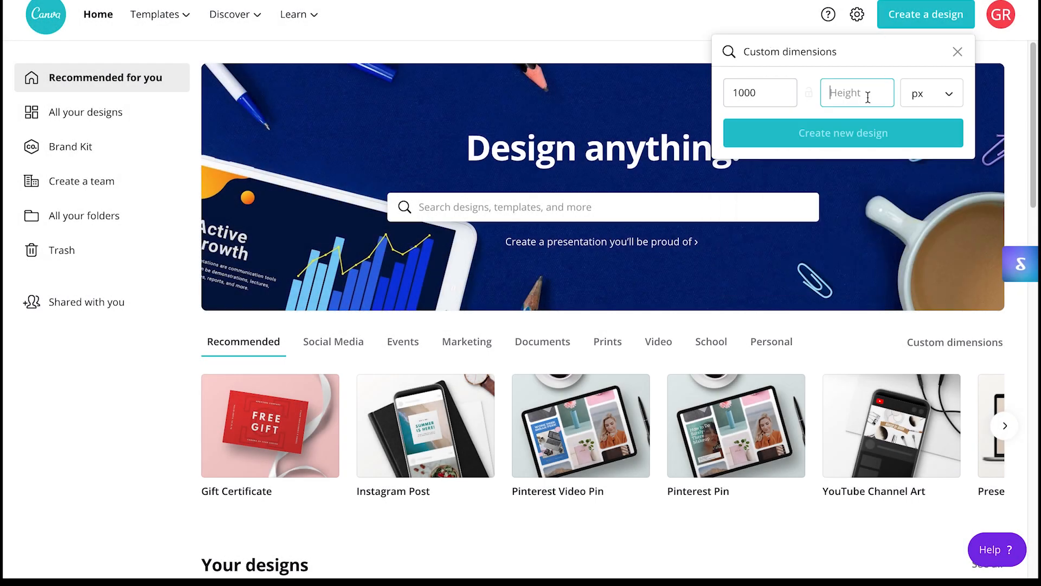
pyautogui.click(902, 141)
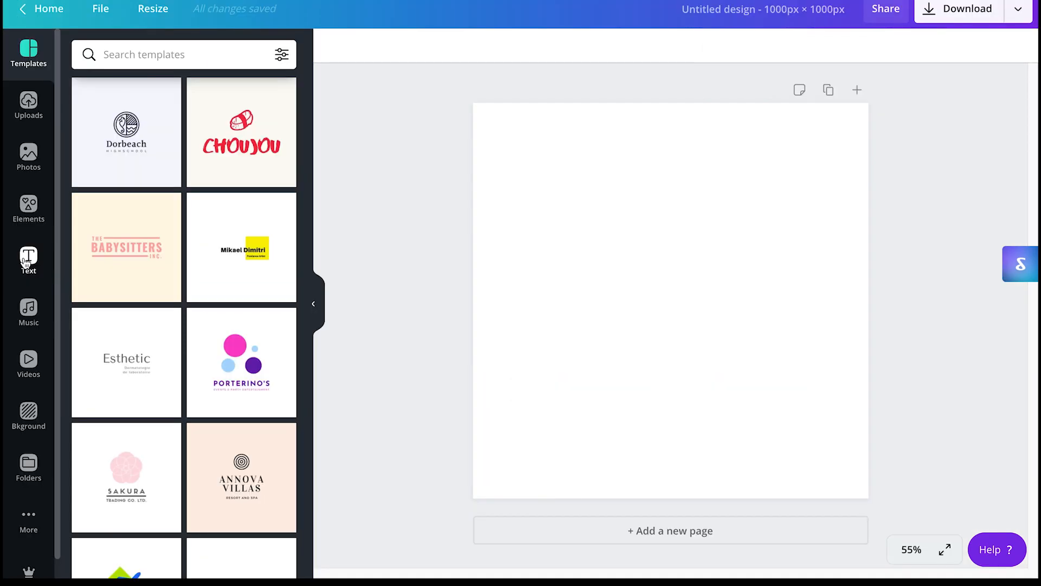
# Add the pink neon GLOW text style to the page and replace its wording with CHOKERS
pyautogui.click(27, 260)
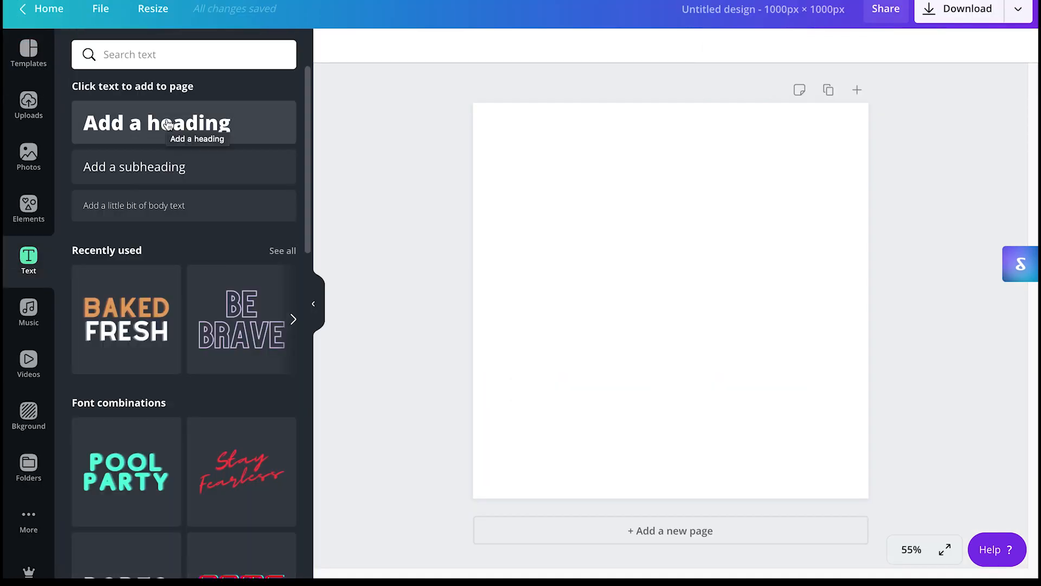
pyautogui.scroll(-7, 198, 267)
pyautogui.scroll(-10, 198, 268)
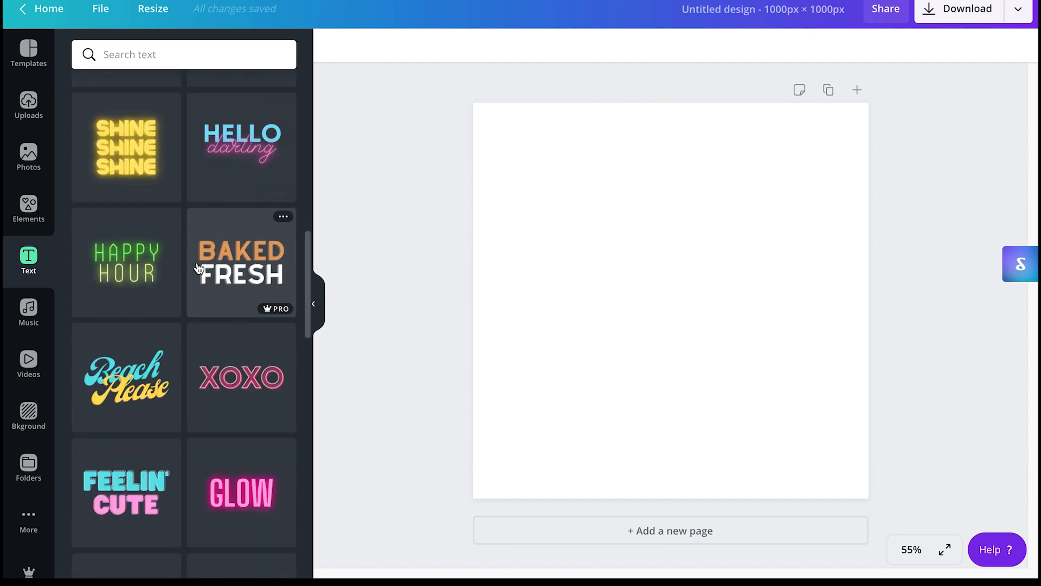
pyautogui.scroll(-1, 198, 268)
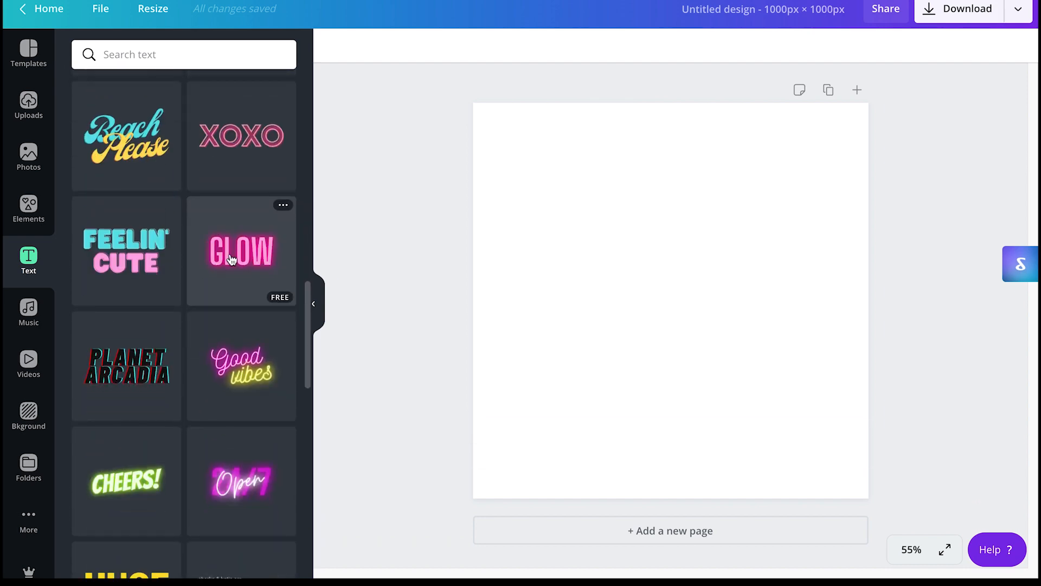
pyautogui.click(231, 260)
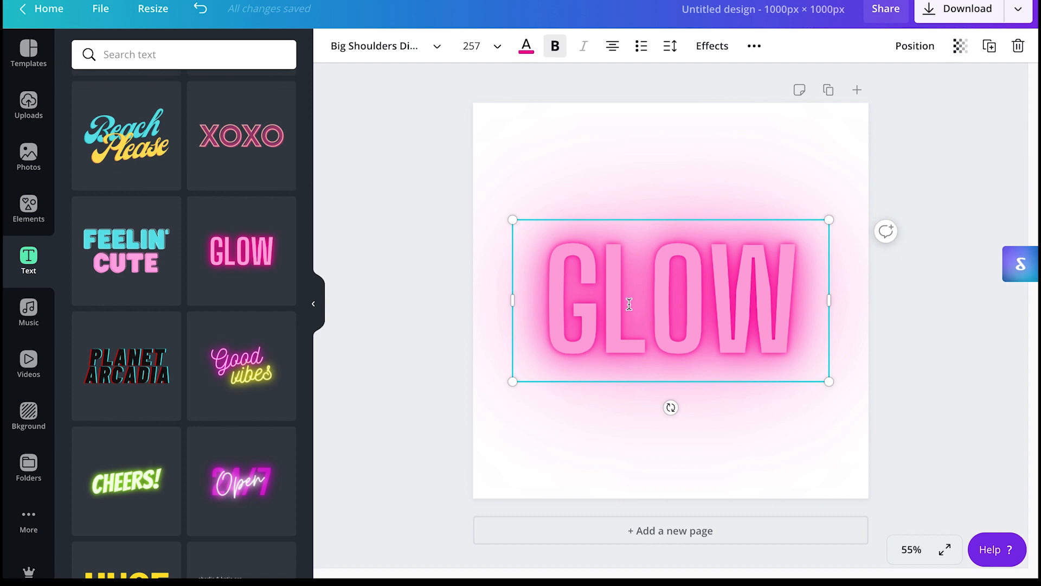
pyautogui.doubleClick(637, 290)
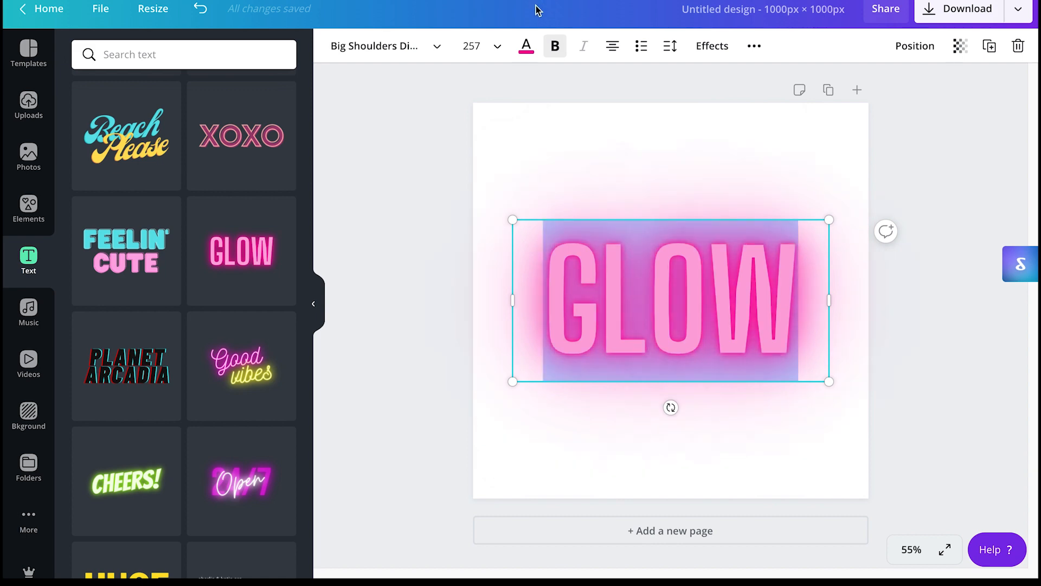
pyautogui.write('CHOKERS')
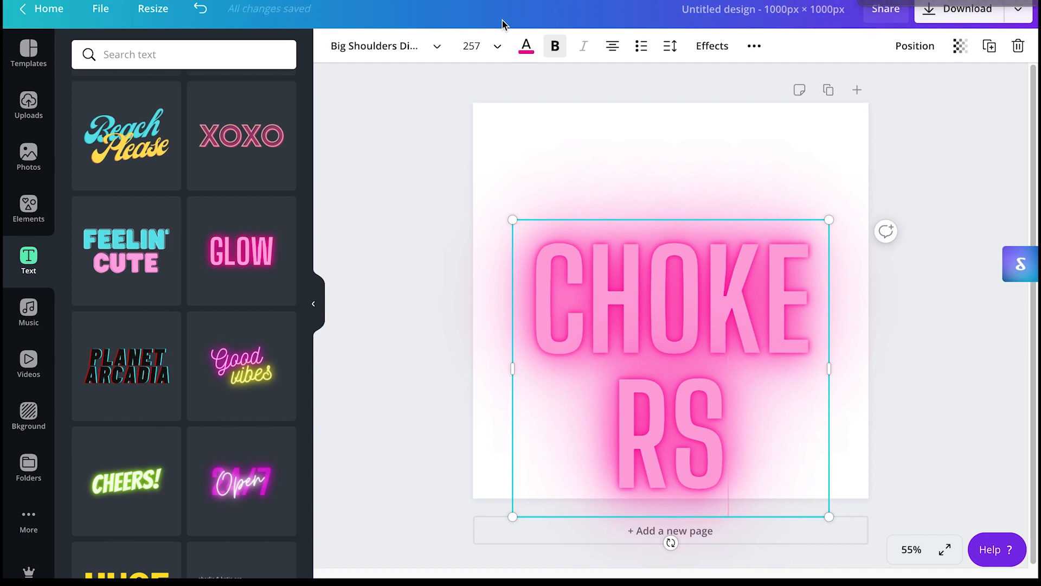
# Reduce the CHOKERS text to about size 108 and widen its box so the word fits on one line
pyautogui.click(499, 50)
pyautogui.scroll(-3, 521, 284)
pyautogui.click(486, 341)
pyautogui.moveTo(829, 284); pyautogui.dragTo(870, 292)
pyautogui.moveTo(725, 245); pyautogui.dragTo(702, 284)
pyautogui.moveTo(841, 260); pyautogui.dragTo(817, 265)
pyautogui.click(872, 195)
# Center the CHOKERS text horizontally on the page
pyautogui.moveTo(721, 291); pyautogui.dragTo(724, 288)
pyautogui.click(915, 46)
pyautogui.click(841, 177)
pyautogui.click(769, 410)
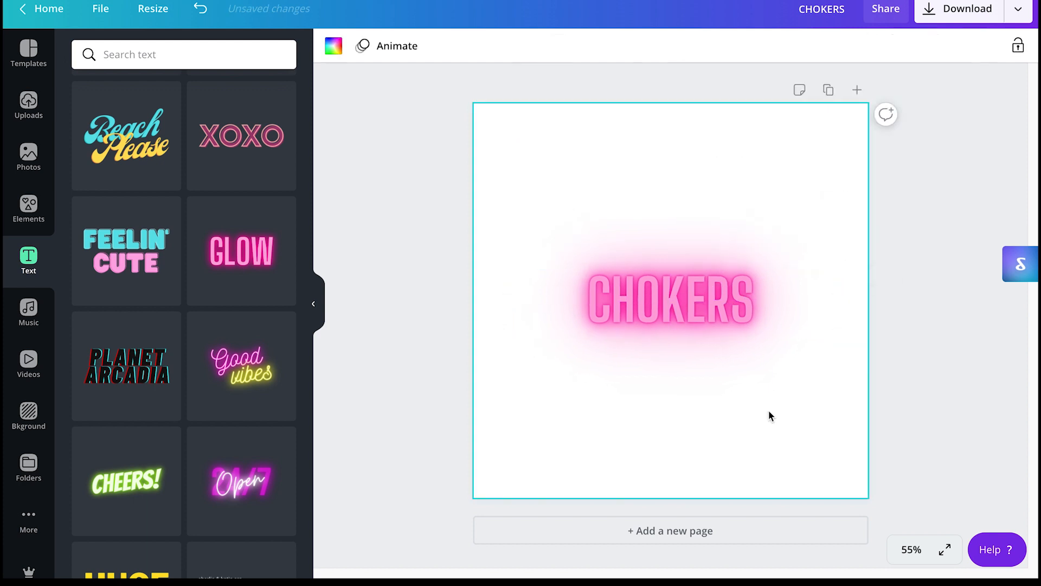
# Add a heading in the same Big Shoulders font as CHOKERS and place it below that word
pyautogui.click(695, 293)
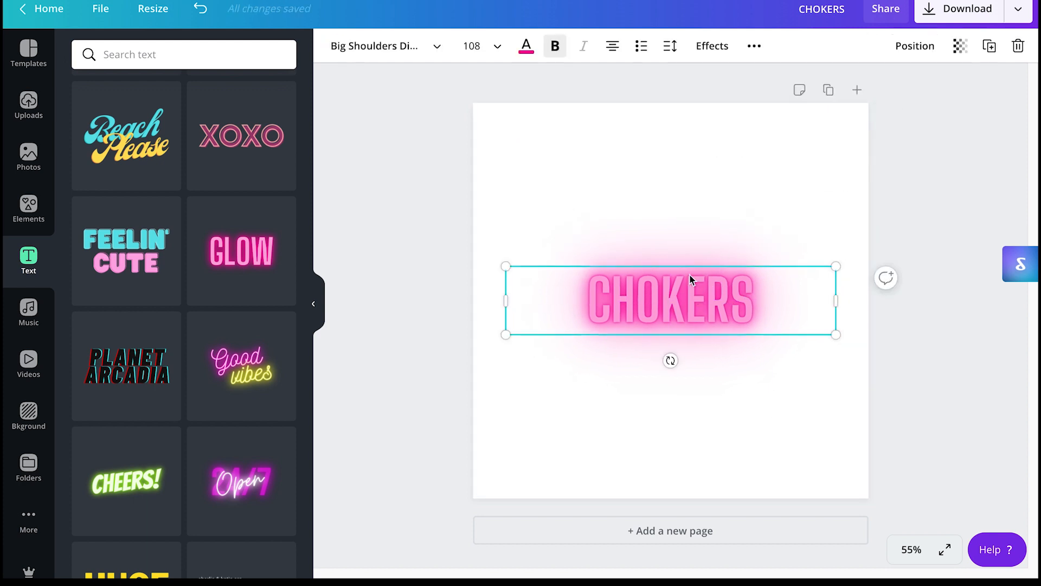
pyautogui.scroll(10, 187, 130)
pyautogui.click(187, 126)
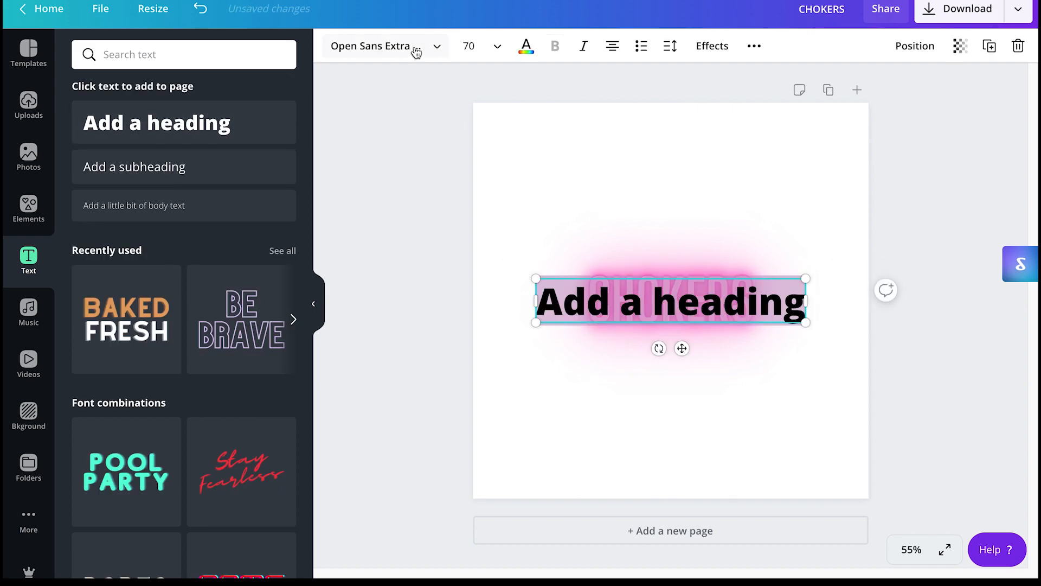
pyautogui.click(416, 48)
pyautogui.click(143, 89)
pyautogui.moveTo(670, 312); pyautogui.dragTo(676, 398)
pyautogui.click(677, 399)
pyautogui.moveTo(702, 303); pyautogui.dragTo(702, 383)
# Replace the heading's wording with "NEW CHOKERS ARE HERE AND YOU DON'T WANT TO MISS THIS."
pyautogui.doubleClick(702, 382)
pyautogui.hotkey('ctrl', 'a')
pyautogui.write('NEW CHOKERS ARE HERE')
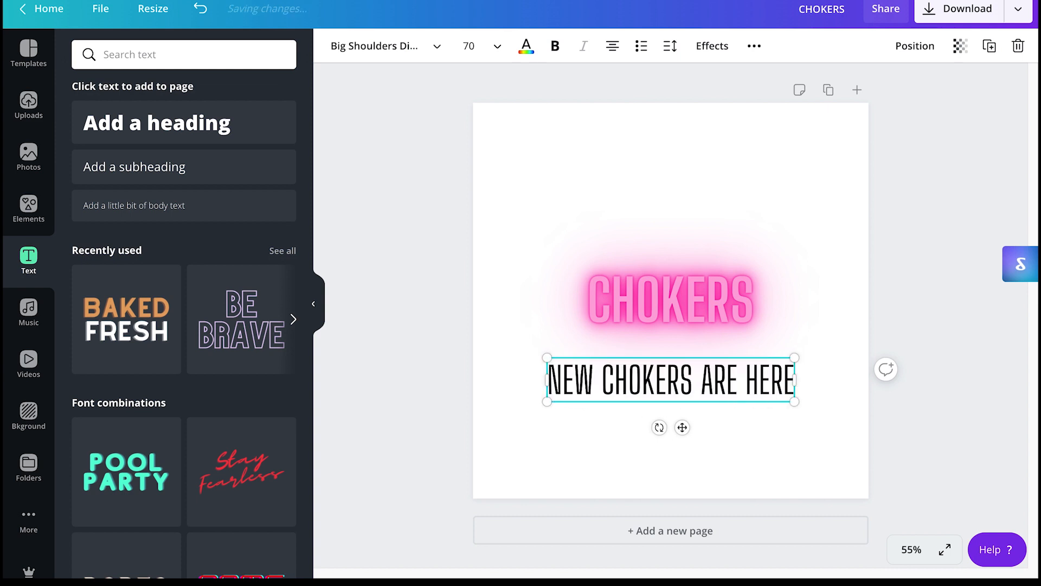
pyautogui.write(' AND YOU DON')
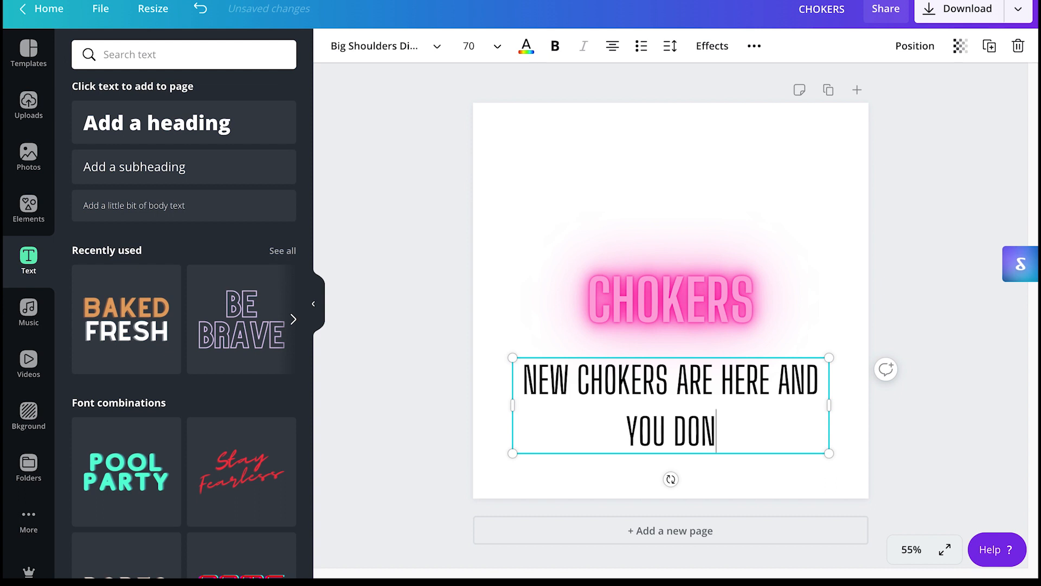
pyautogui.write("'T WANT TO MISS THIS.")
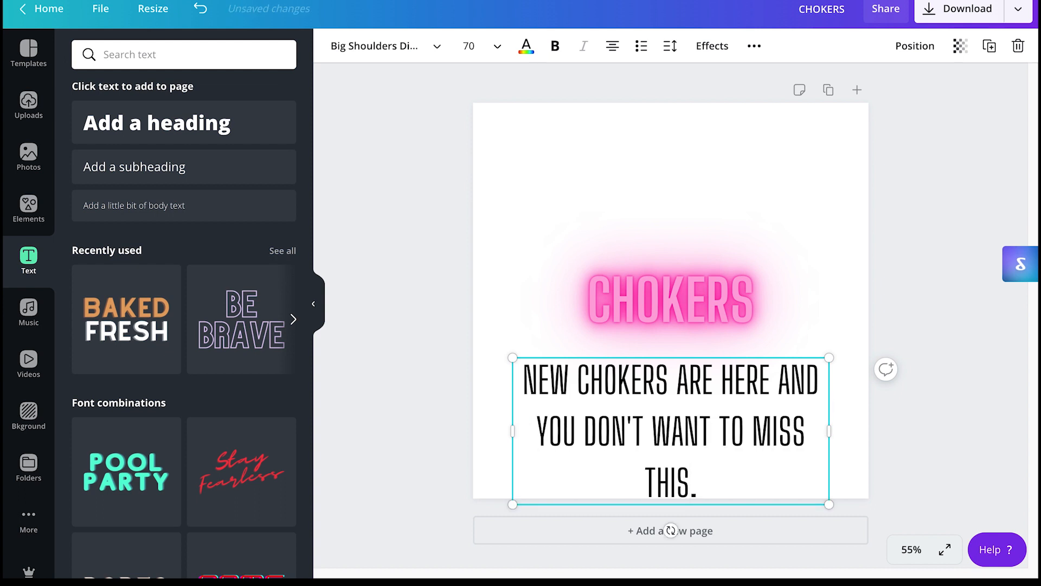
# Set the tagline's font size to 36 and break its line before "AND YOU DON'T WANT TO MISS THIS."
pyautogui.hotkey('ctrl', 'a')
pyautogui.click(491, 47)
pyautogui.scroll(-5, 503, 208)
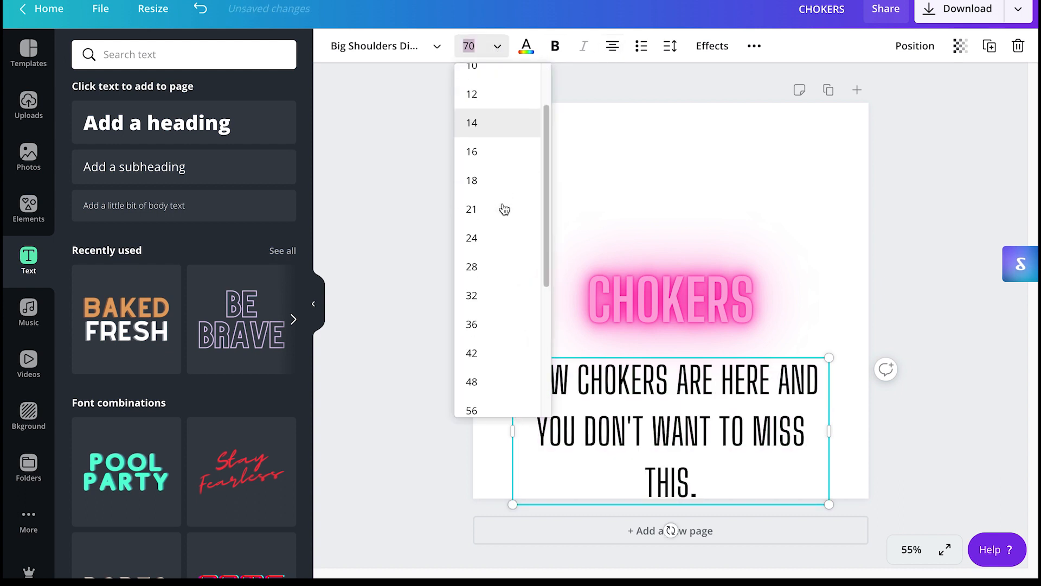
pyautogui.click(477, 274)
pyautogui.click(473, 48)
pyautogui.scroll(-2, 491, 213)
pyautogui.click(482, 219)
pyautogui.click(473, 46)
pyautogui.scroll(2, 496, 163)
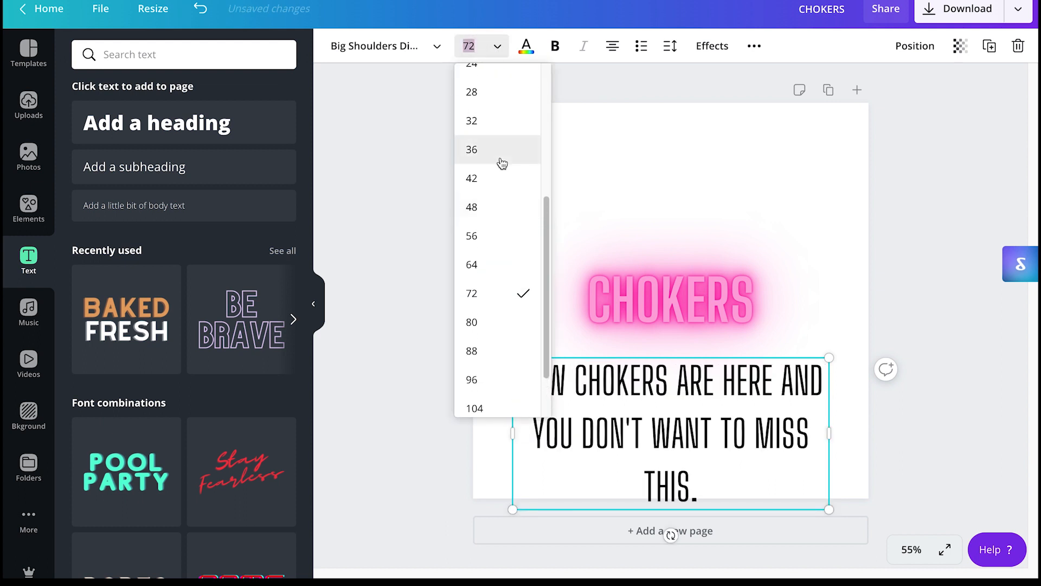
pyautogui.click(497, 153)
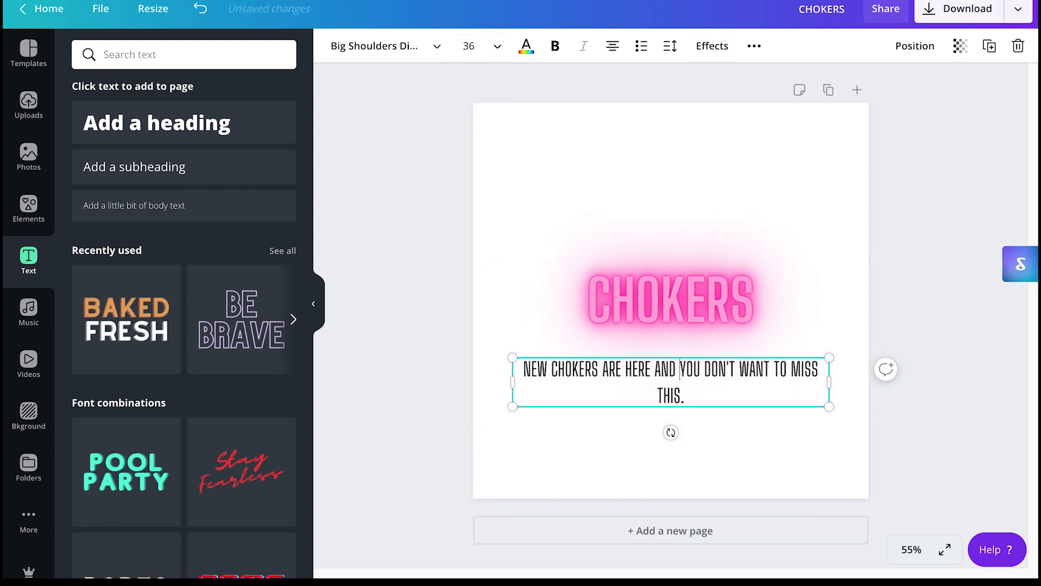
pyautogui.press('Return')
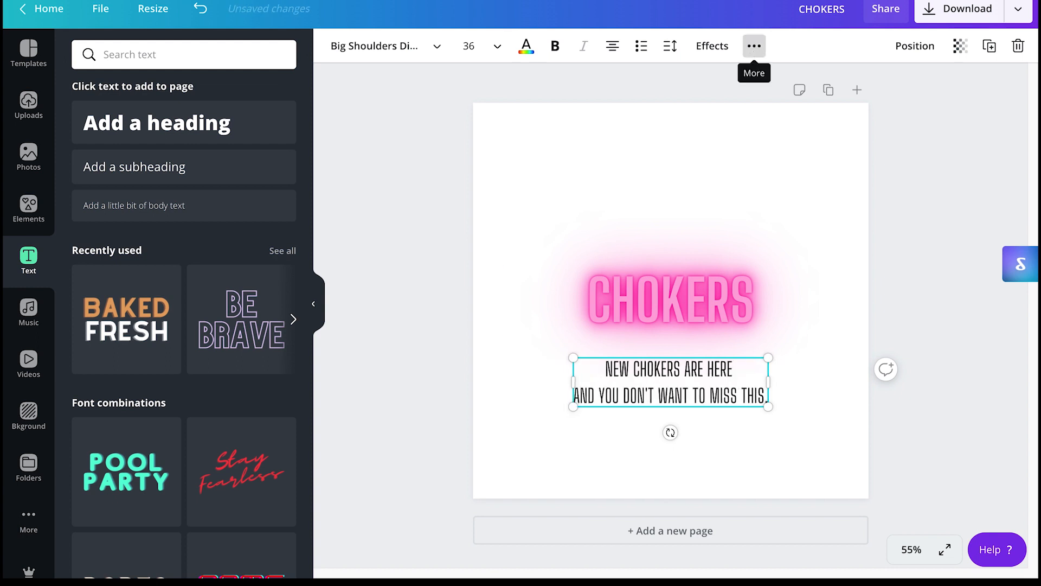
# Reduce the line height of the two-line tagline and move it farther down below CHOKERS
pyautogui.hotkey('ctrl', 'a')
pyautogui.click(758, 48)
pyautogui.click(671, 45)
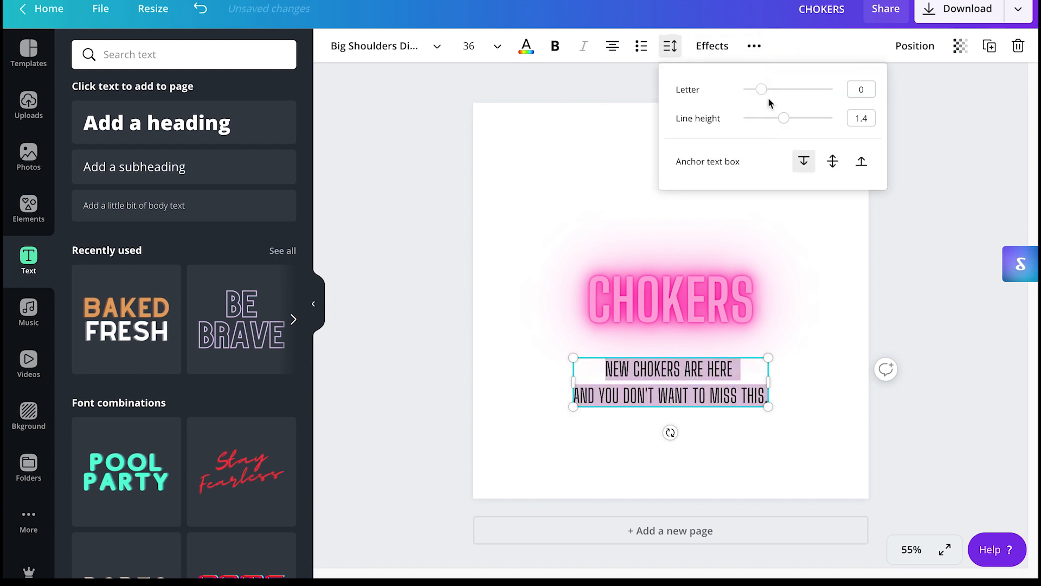
pyautogui.moveTo(788, 125)
pyautogui.mouseDown()
pyautogui.moveTo(786, 116)
pyautogui.moveTo(774, 127)
pyautogui.mouseUp()
pyautogui.click(945, 196)
pyautogui.moveTo(705, 369); pyautogui.dragTo(706, 438)
# Add the square outline frame from the recently used elements and color it black
pyautogui.click(28, 207)
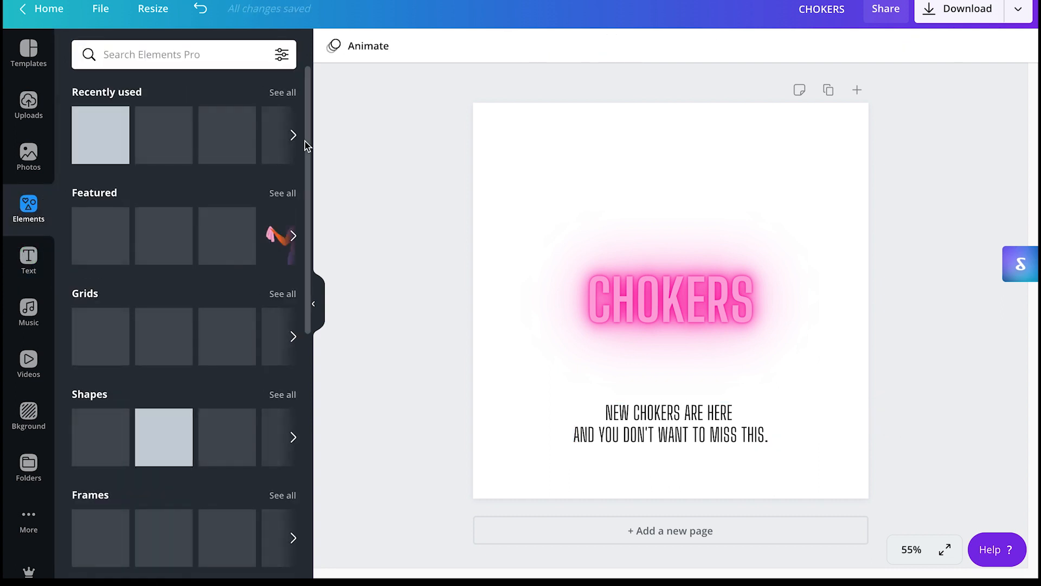
pyautogui.click(284, 92)
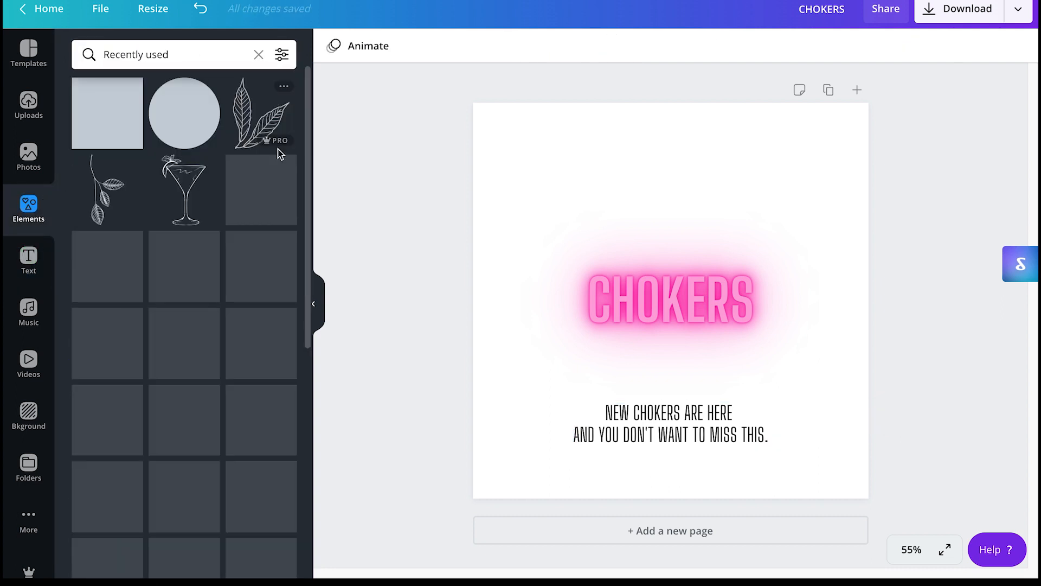
pyautogui.scroll(-5, 226, 251)
pyautogui.scroll(-15, 226, 251)
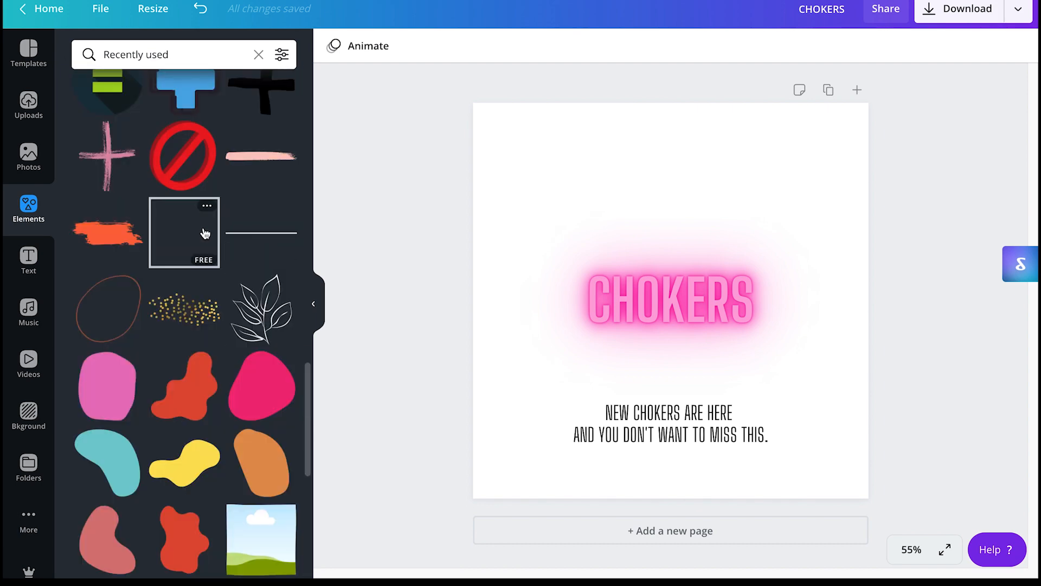
pyautogui.click(204, 230)
pyautogui.click(334, 46)
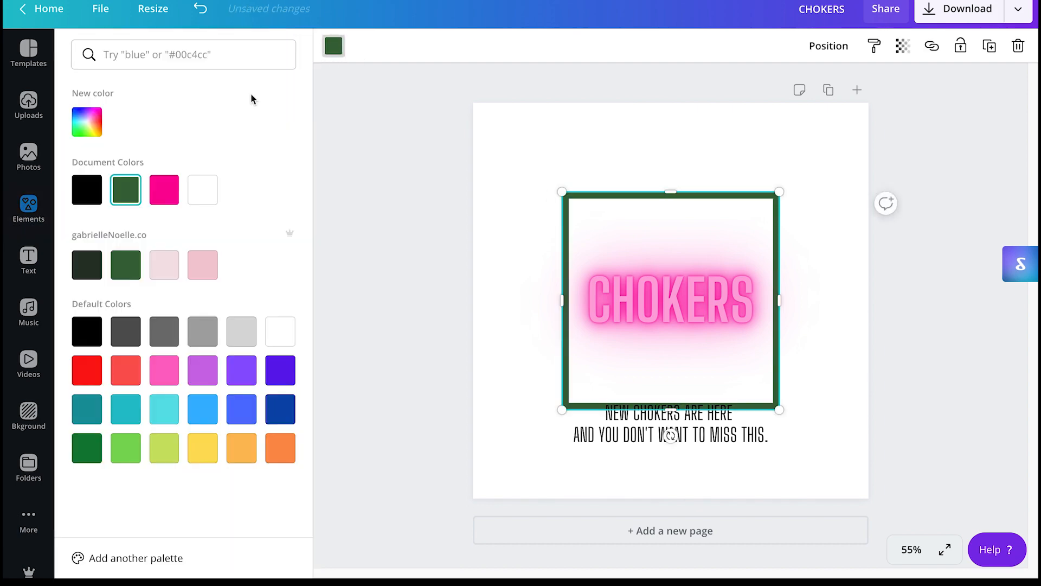
pyautogui.click(87, 190)
# Shrink the black frame into a small button-shaped rectangle and center it beneath the tagline at the page's lower edge
pyautogui.moveTo(670, 346); pyautogui.dragTo(670, 345)
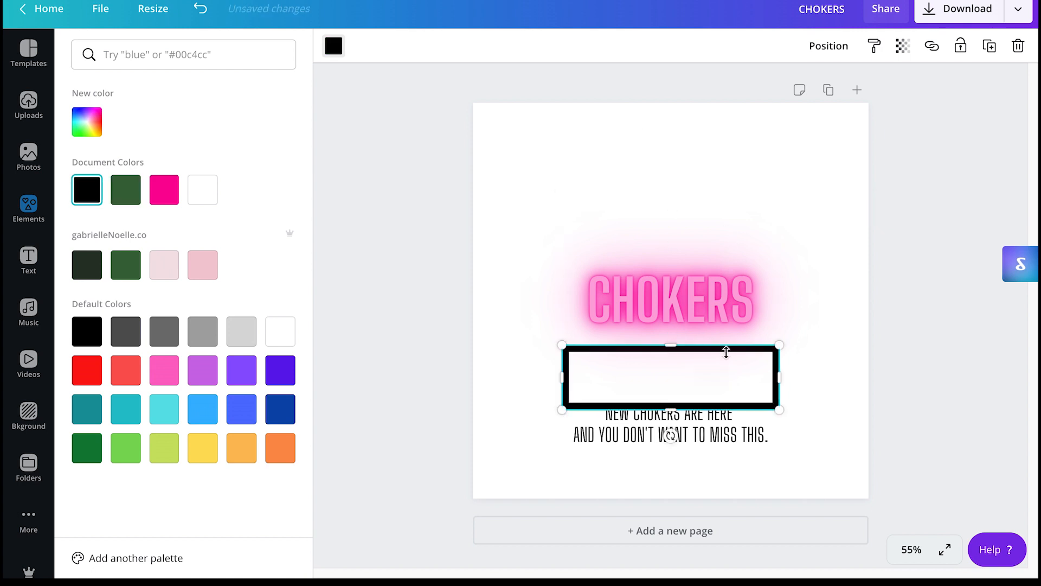
pyautogui.click(832, 274)
pyautogui.click(835, 414)
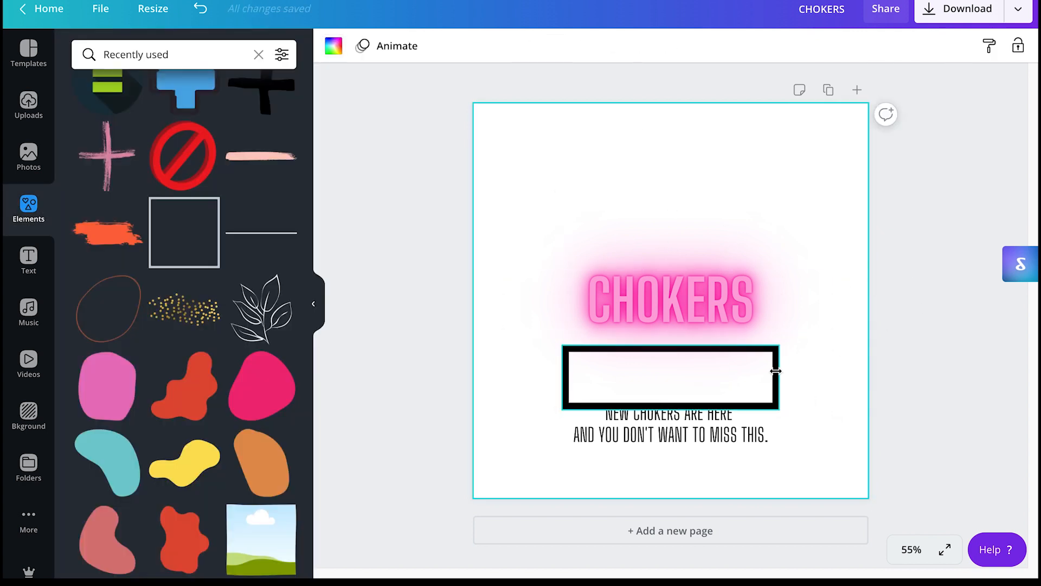
pyautogui.moveTo(775, 369); pyautogui.dragTo(774, 462)
pyautogui.moveTo(557, 434); pyautogui.dragTo(634, 479)
pyautogui.click(864, 405)
pyautogui.click(724, 462)
pyautogui.click(838, 46)
pyautogui.click(742, 179)
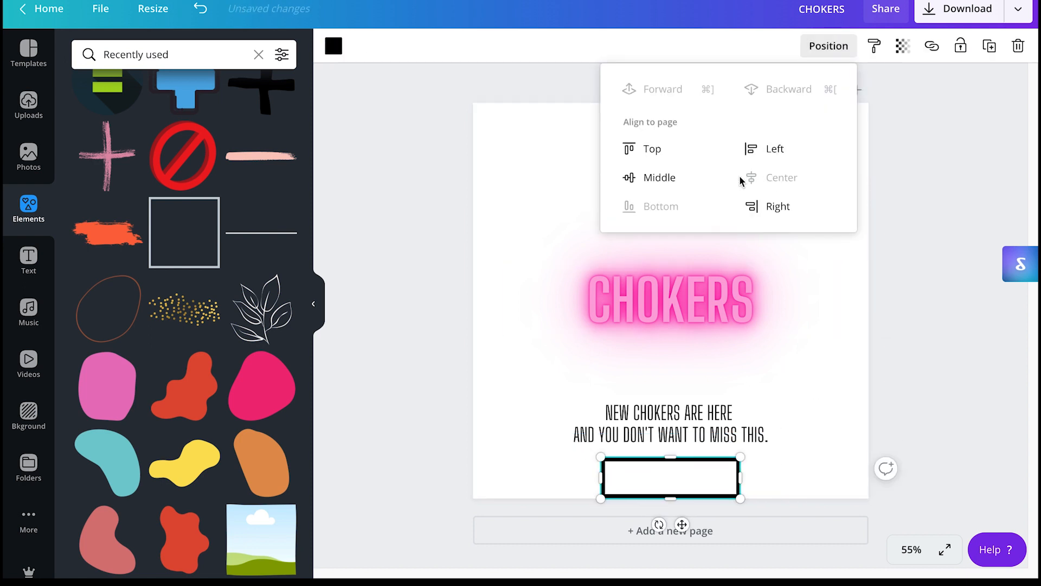
pyautogui.click(536, 293)
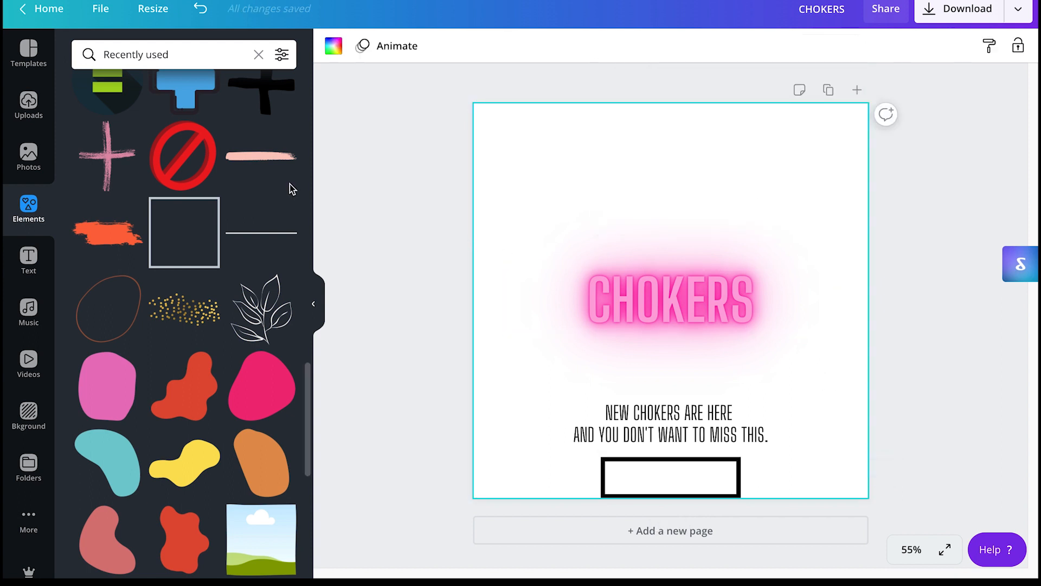
# Add a subheading text to the page
pyautogui.click(28, 259)
pyautogui.click(159, 167)
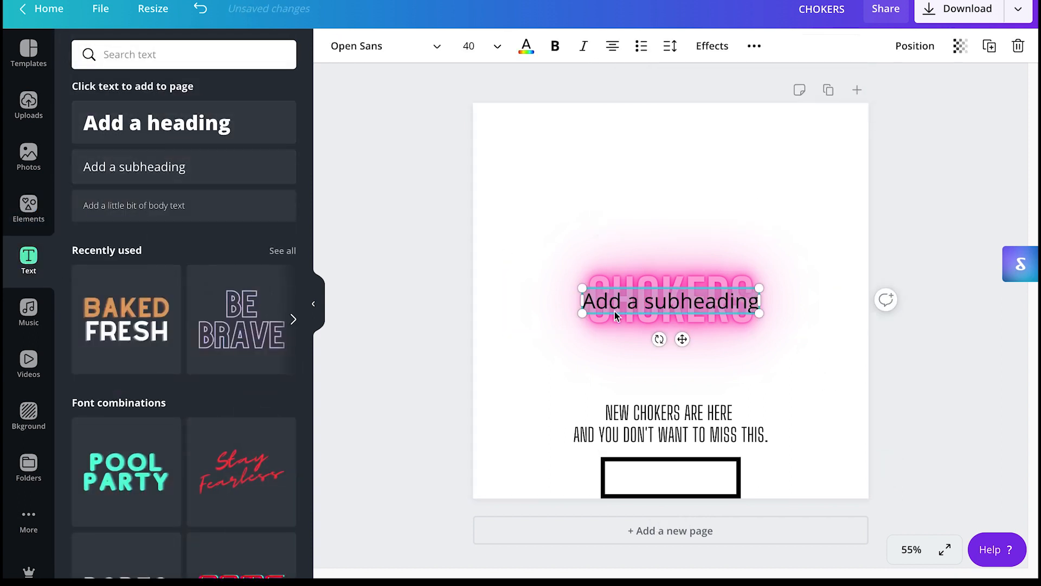
pyautogui.write('Shap The Collec')
pyautogui.press('BackSpace')
pyautogui.press('BackSpace')
pyautogui.press('BackSpace')
pyautogui.press('BackSpace')
pyautogui.press('BackSpace')
pyautogui.press('BackSpace')
pyautogui.press('BackSpace')
pyautogui.press('BackSpace')
pyautogui.press('BackSpace')
pyautogui.press('BackSpace')
pyautogui.press('BackSpace')
pyautogui.press('BackSpace')
pyautogui.press('BackSpace')
pyautogui.press('BackSpace')
pyautogui.press('BackSpace')
# Enter SHOP NOW as the subheading's text and center it inside the black frame
pyautogui.write('SHOP NOW')
pyautogui.click(802, 165)
pyautogui.moveTo(697, 302); pyautogui.dragTo(696, 479)
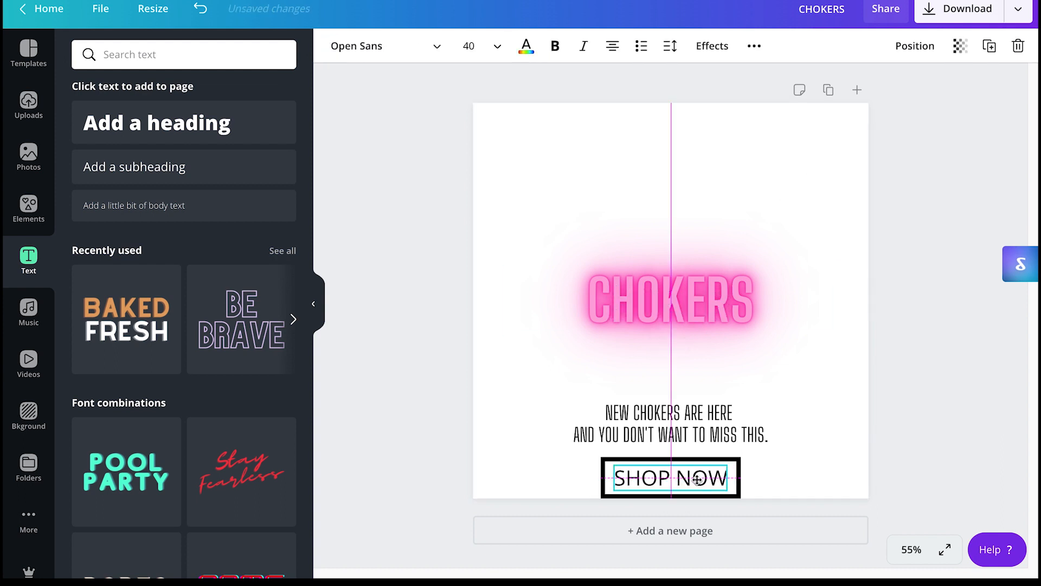
# Group the SHOP NOW text with the black frame around it
pyautogui.click(778, 478)
pyautogui.moveTo(789, 472); pyautogui.dragTo(721, 468)
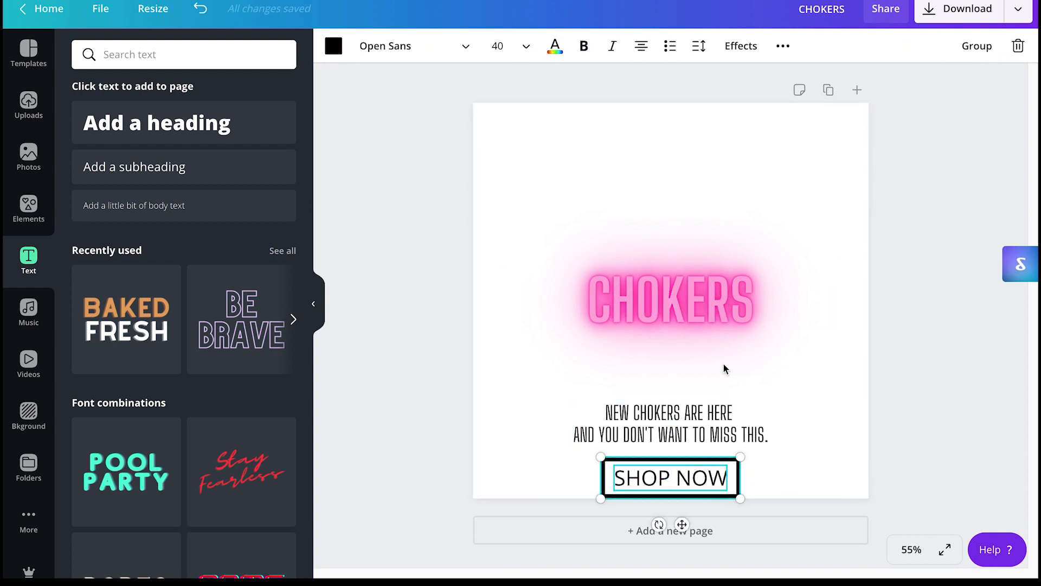
pyautogui.click(988, 41)
pyautogui.click(835, 386)
# Move the tagline and the SHOP NOW button up slightly, leaving a margin above the page's lower edge
pyautogui.moveTo(720, 429); pyautogui.dragTo(717, 403)
pyautogui.moveTo(704, 484); pyautogui.dragTo(704, 465)
pyautogui.click(854, 265)
# Add a two-column photo grid that fills the page behind the text and button
pyautogui.click(29, 209)
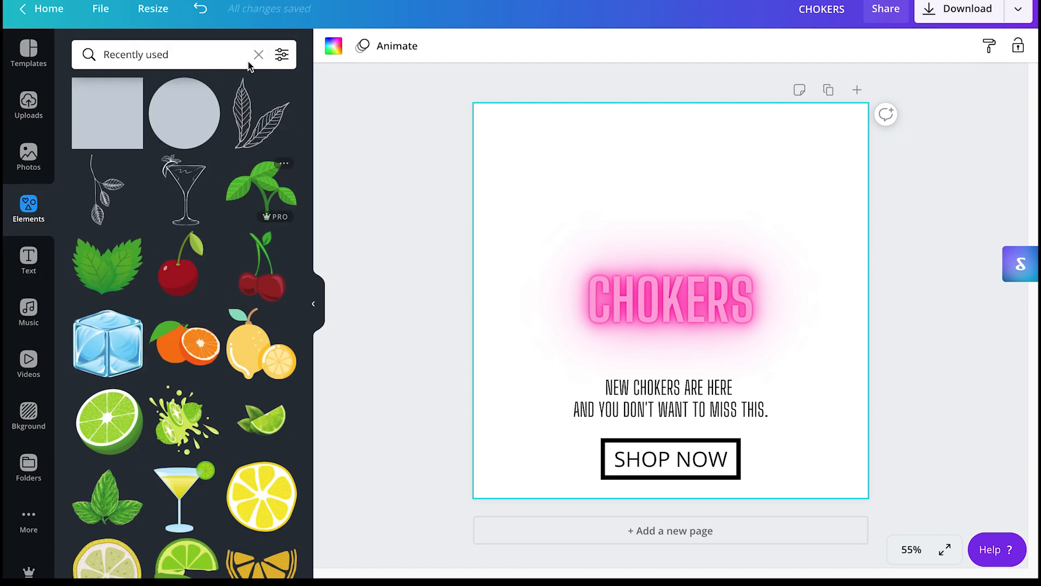
pyautogui.scroll(-5, 263, 162)
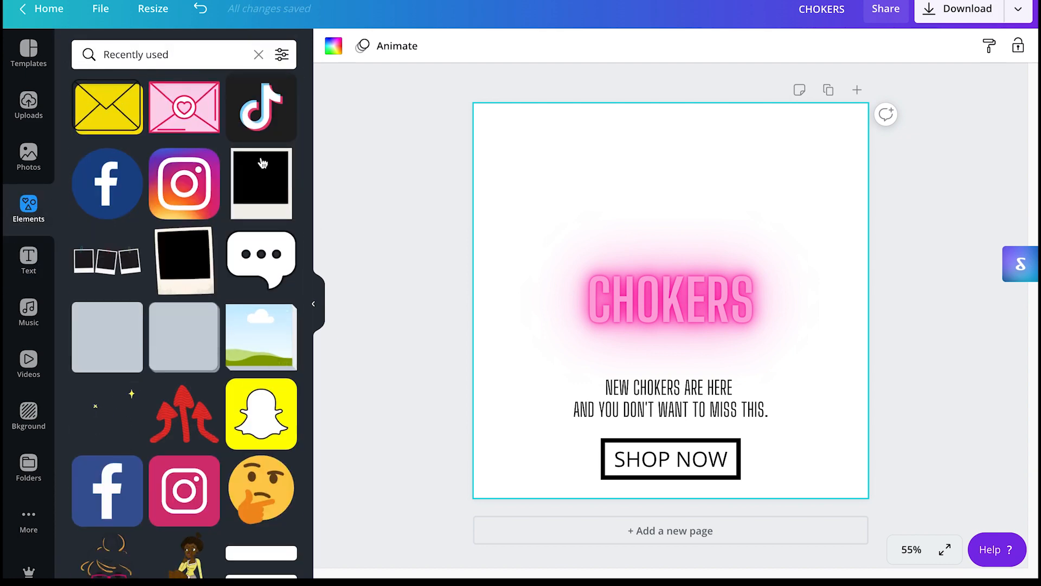
pyautogui.scroll(-3, 296, 124)
pyautogui.click(259, 57)
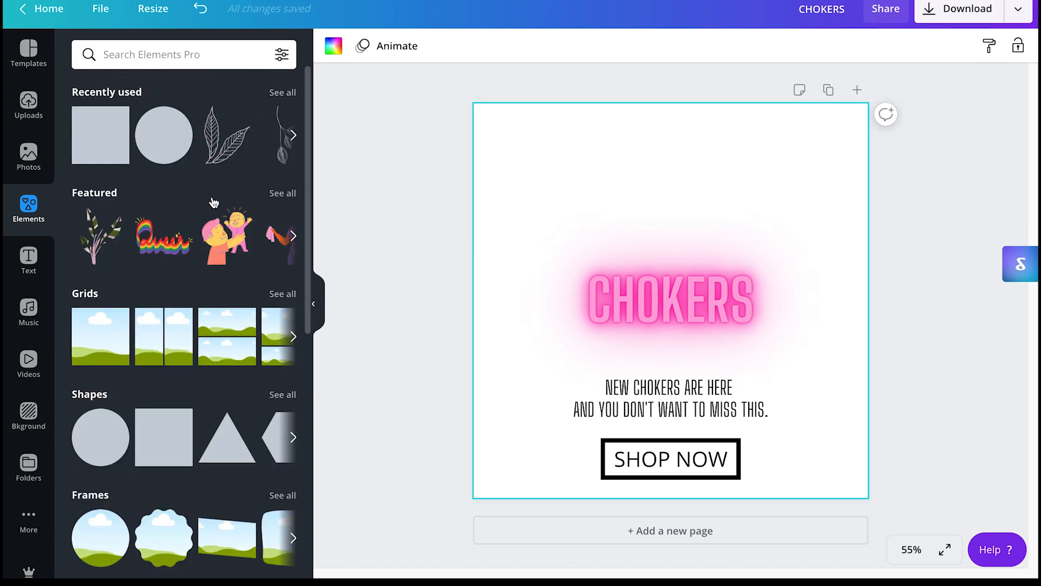
pyautogui.click(173, 342)
pyautogui.click(916, 215)
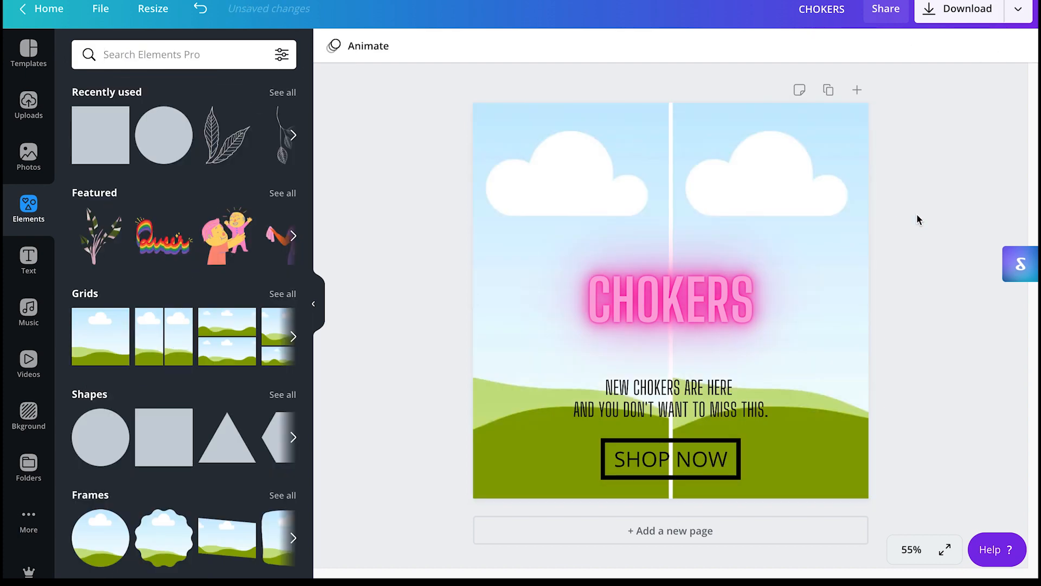
# Change the button text's font to Moontime and retype the text as Shop Now
pyautogui.doubleClick(671, 460)
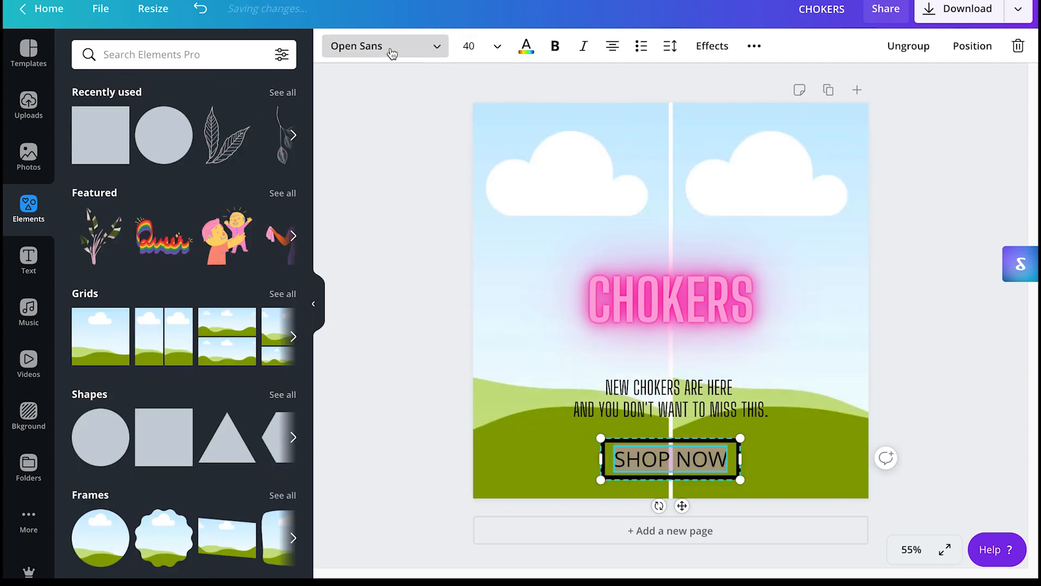
pyautogui.click(390, 48)
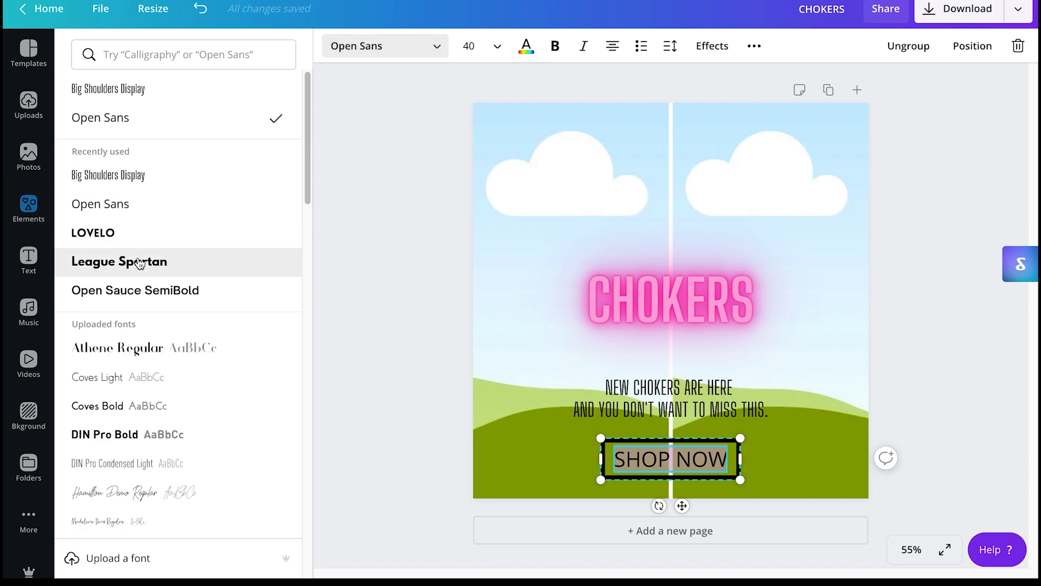
pyautogui.scroll(-2, 170, 237)
pyautogui.click(179, 54)
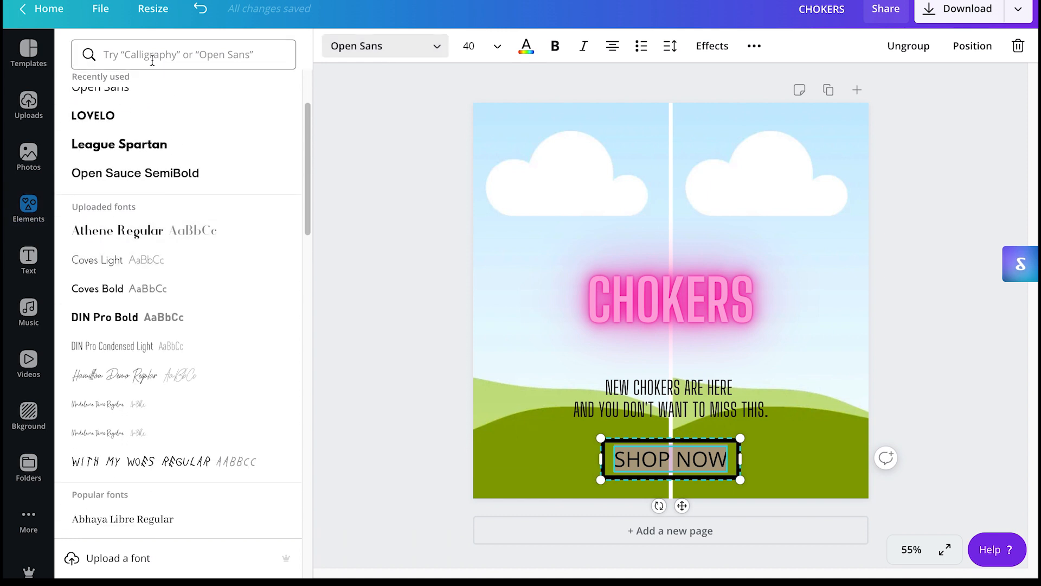
pyautogui.write('Moon')
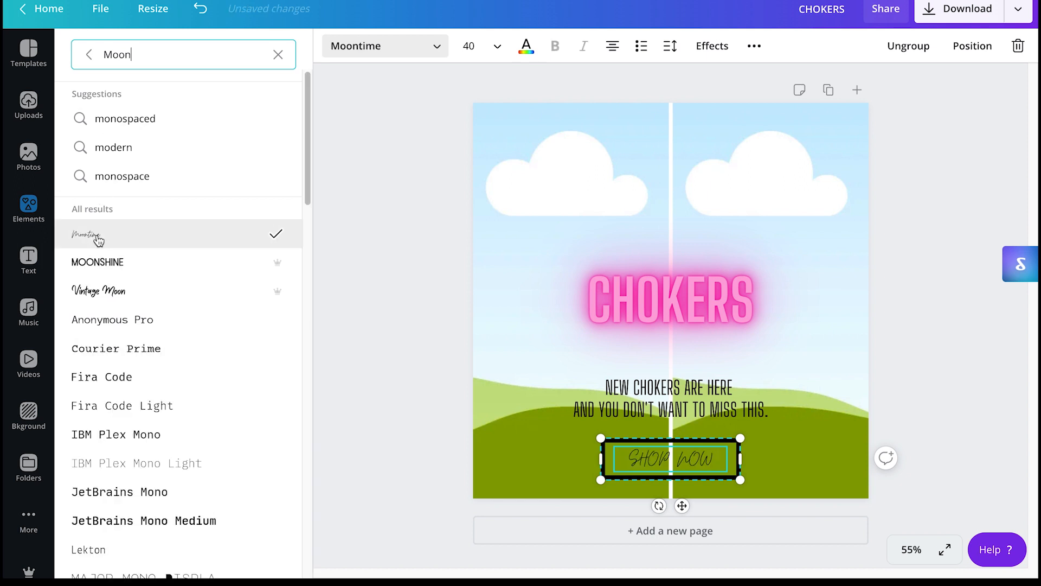
pyautogui.doubleClick(651, 463)
pyautogui.write('Shop Now')
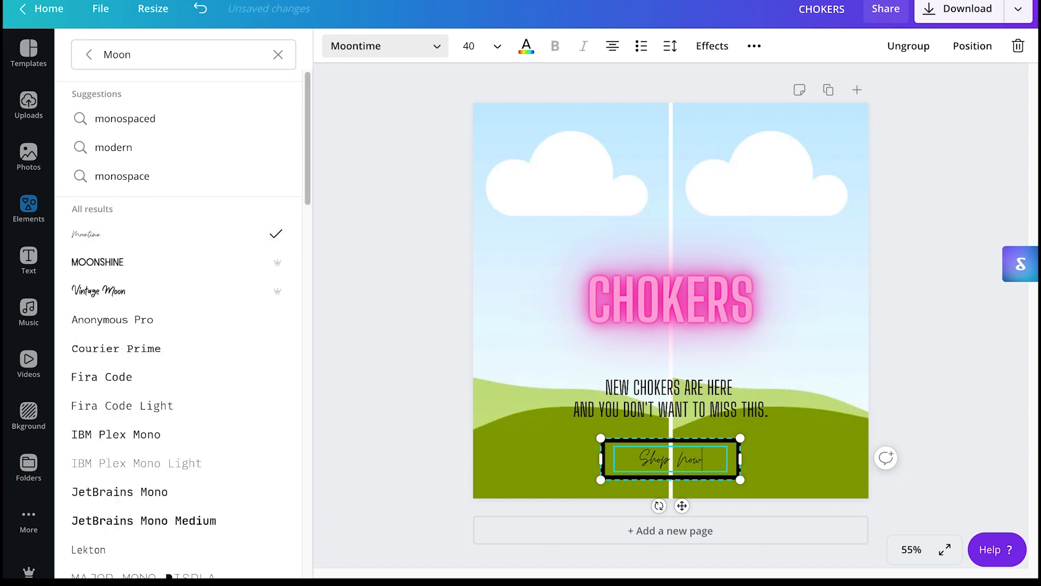
# Set the Shop Now text's font size to 56
pyautogui.click(470, 45)
pyautogui.scroll(-5, 501, 217)
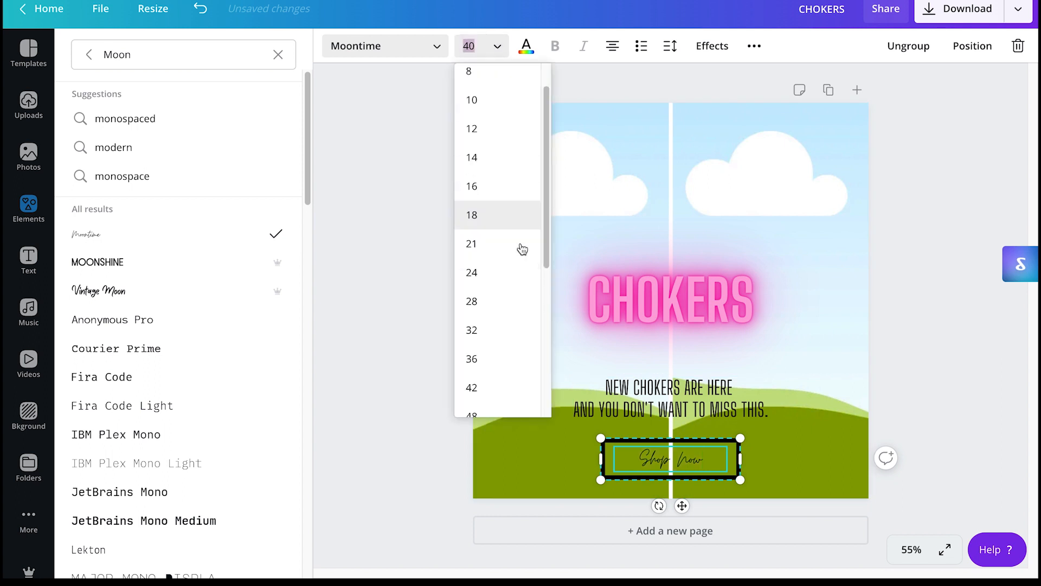
pyautogui.click(501, 211)
pyautogui.click(918, 328)
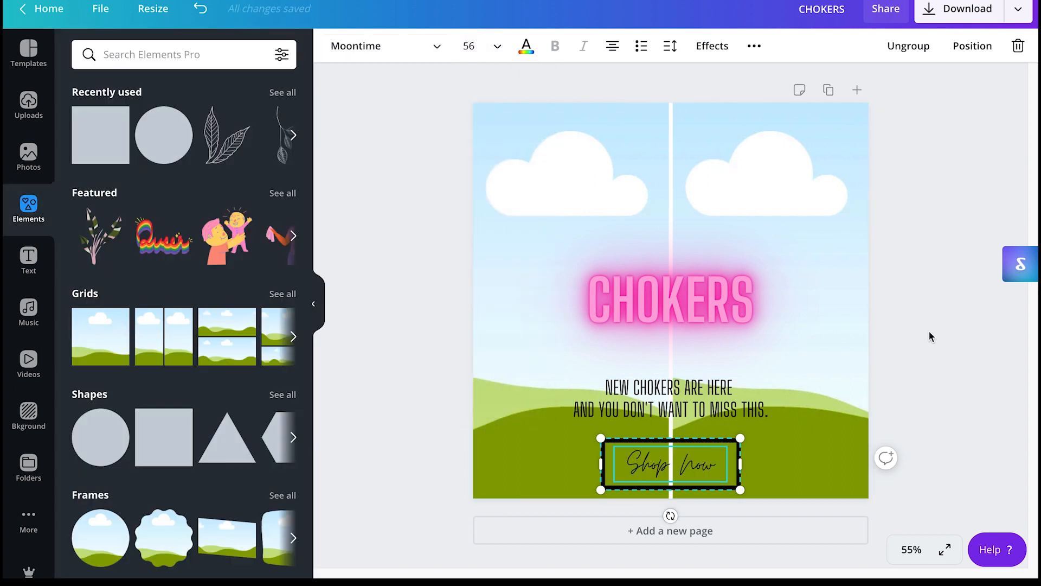
# Scale the Shop Now text down to about size 49.8 and center it horizontally on the page
pyautogui.click(738, 456)
pyautogui.click(781, 48)
pyautogui.click(943, 301)
pyautogui.click(739, 461)
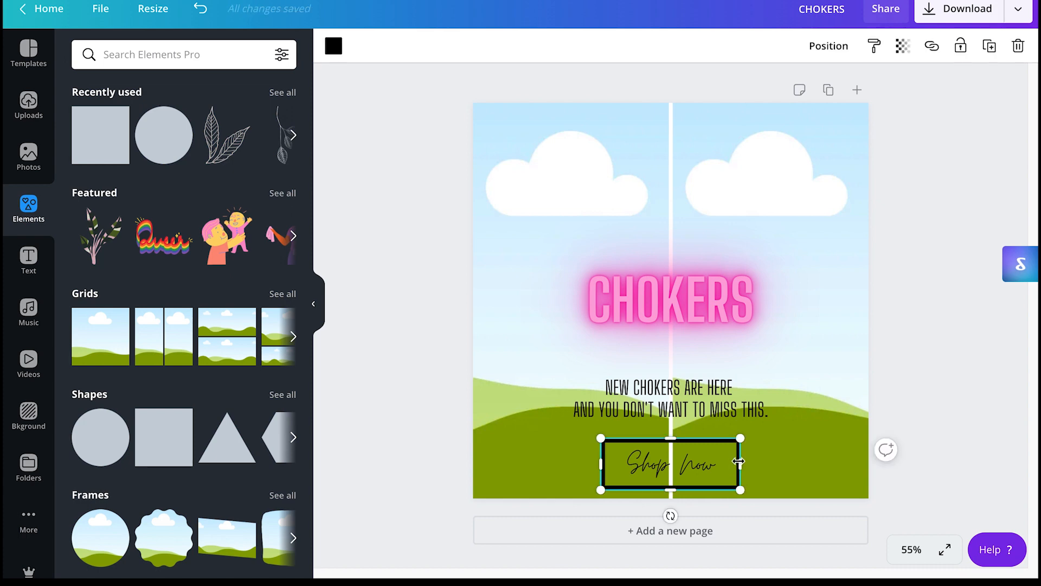
pyautogui.click(895, 317)
pyautogui.click(740, 456)
pyautogui.click(625, 452)
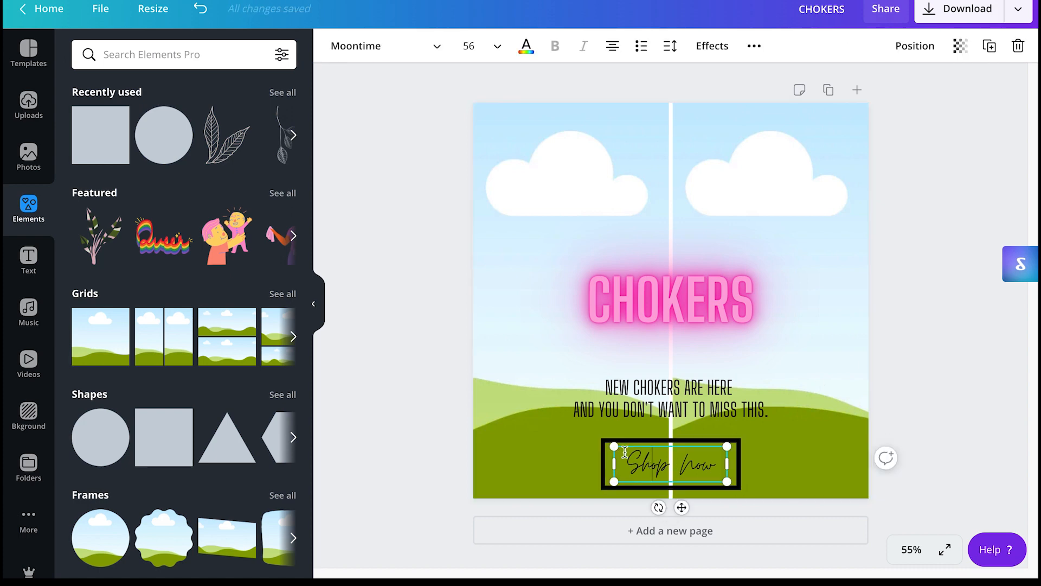
pyautogui.moveTo(614, 446); pyautogui.dragTo(621, 450)
pyautogui.click(915, 45)
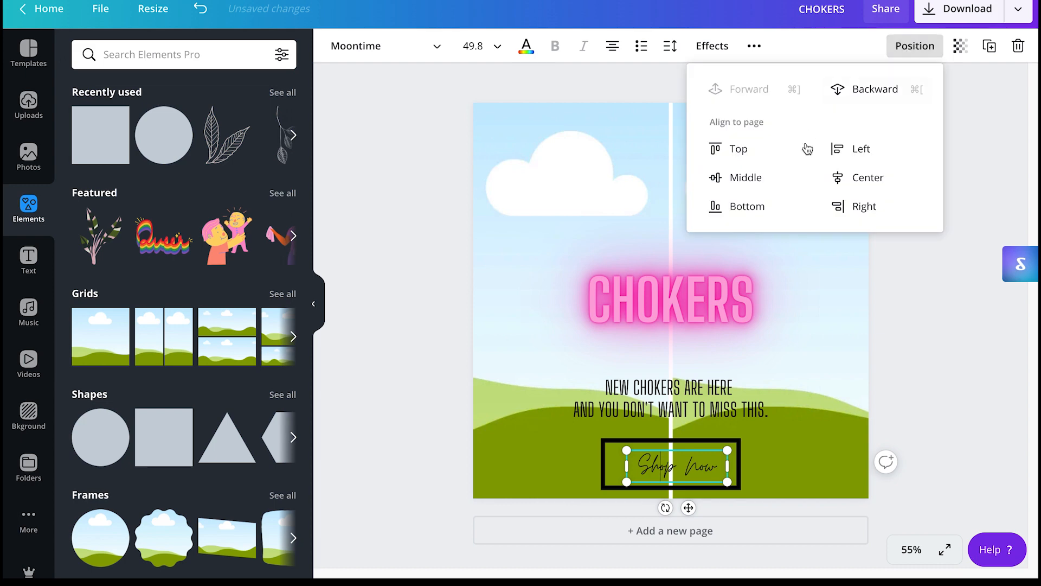
pyautogui.click(871, 377)
# Shrink the black frame to fit closely around the Shop Now text and center it horizontally on the page
pyautogui.click(739, 461)
pyautogui.moveTo(739, 436); pyautogui.dragTo(697, 459)
pyautogui.click(829, 46)
pyautogui.click(782, 177)
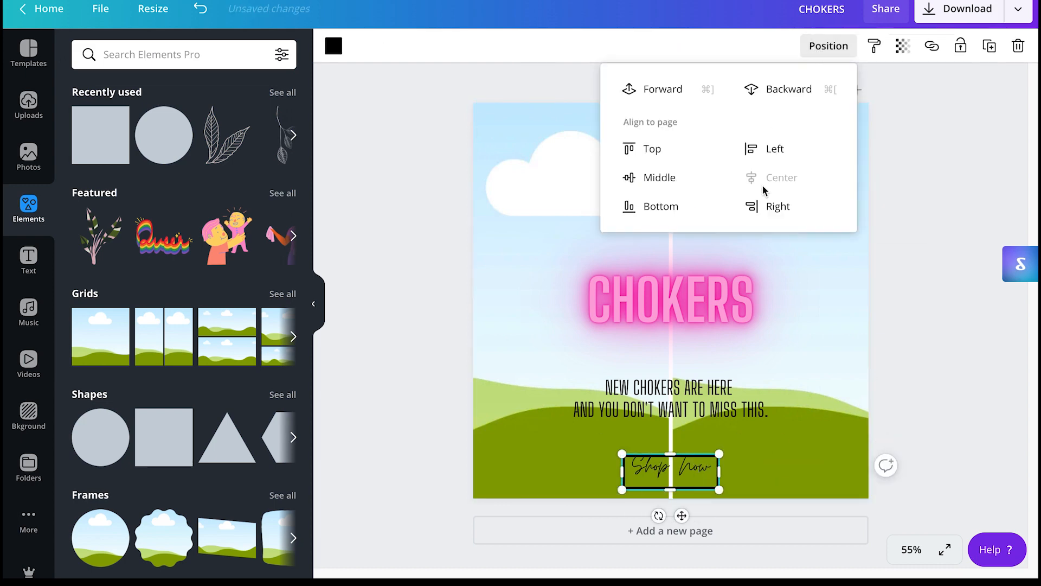
# Move the Shop Now text down slightly so it sits in the middle of the black frame
pyautogui.click(688, 470)
pyautogui.click(688, 470)
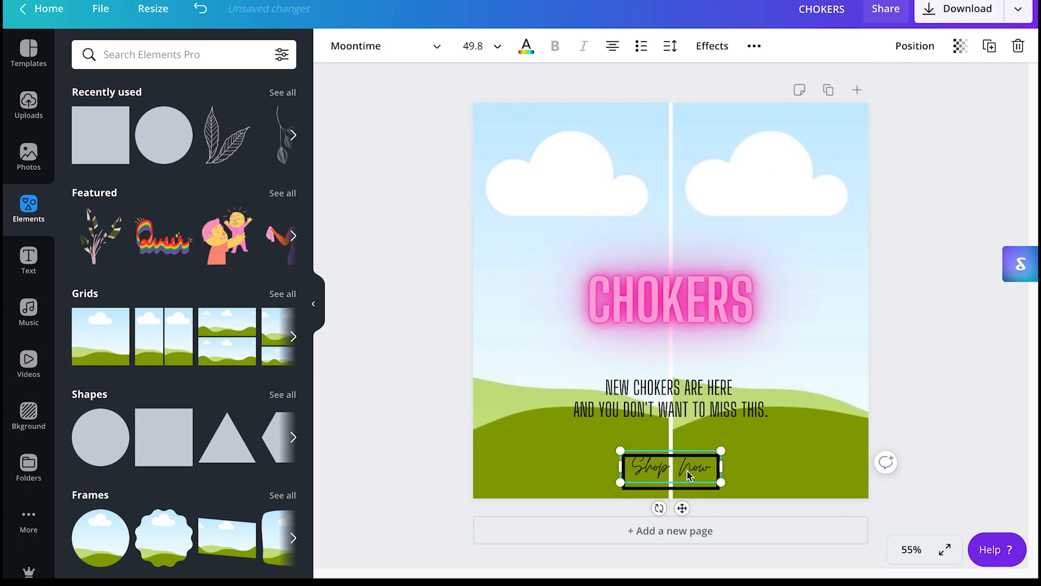
pyautogui.moveTo(688, 471); pyautogui.dragTo(687, 473)
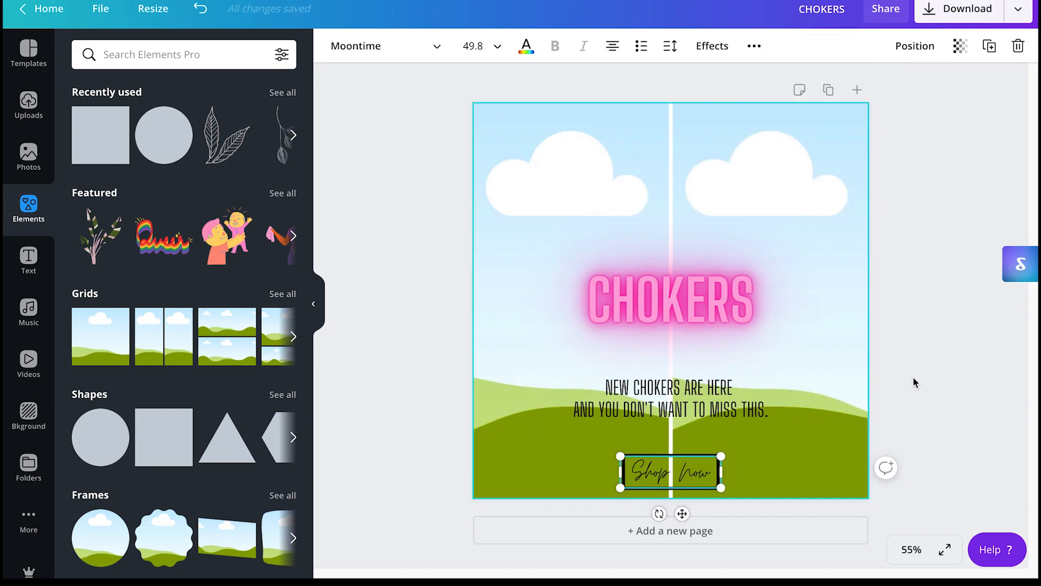
pyautogui.click(955, 372)
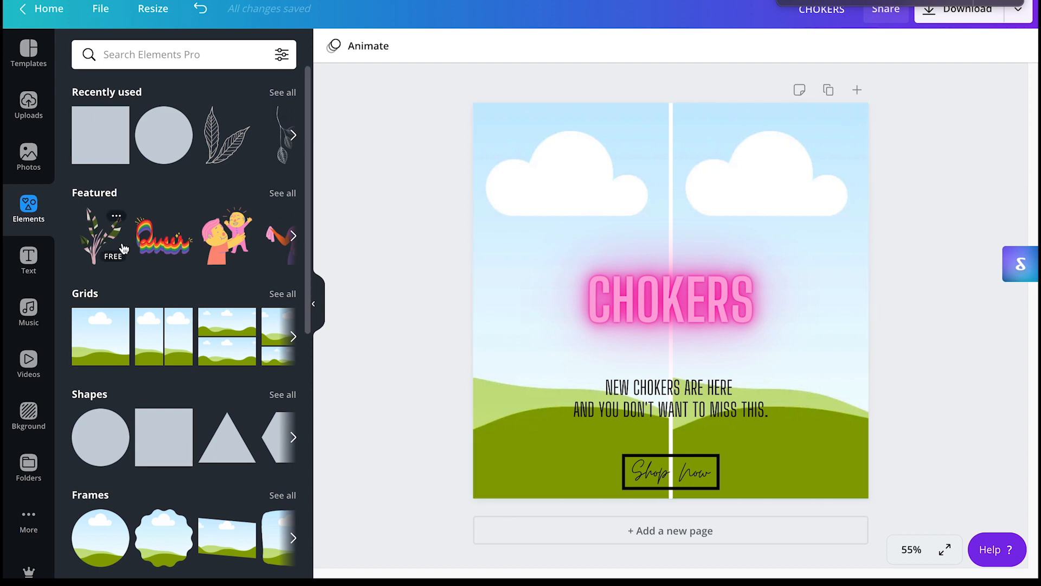
# Fill the grid's left column with the uploaded portrait pool photo and its right column with the landscape pool photo
pyautogui.click(30, 103)
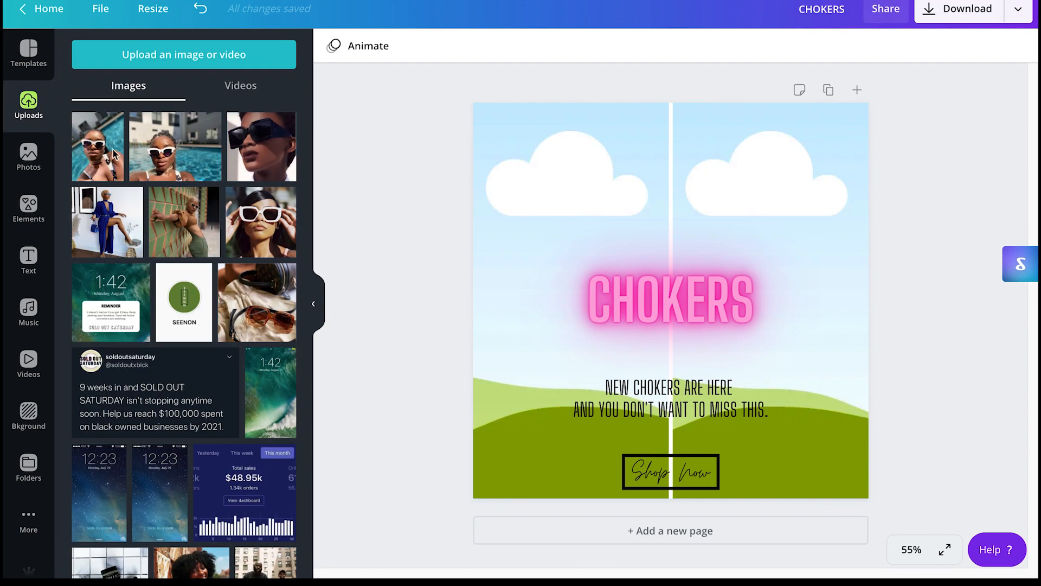
pyautogui.click(120, 126)
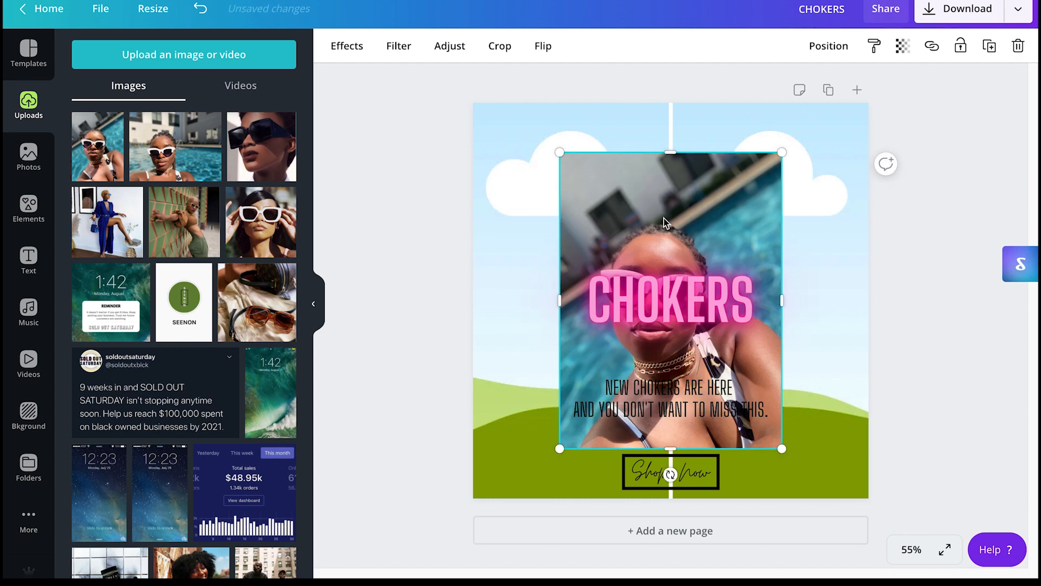
pyautogui.moveTo(586, 181); pyautogui.dragTo(558, 166)
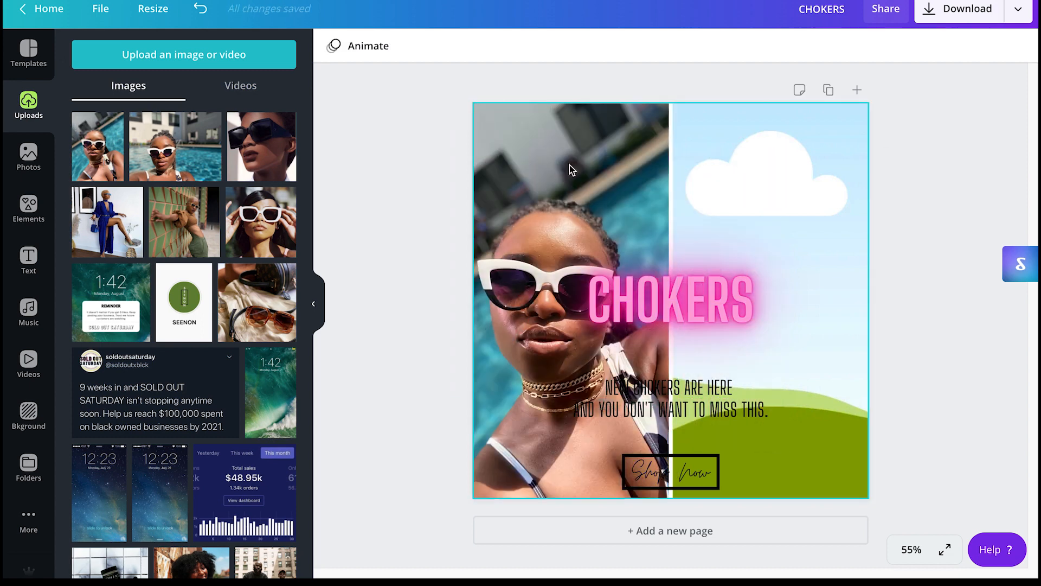
pyautogui.moveTo(175, 147); pyautogui.dragTo(814, 180)
pyautogui.doubleClick(774, 167)
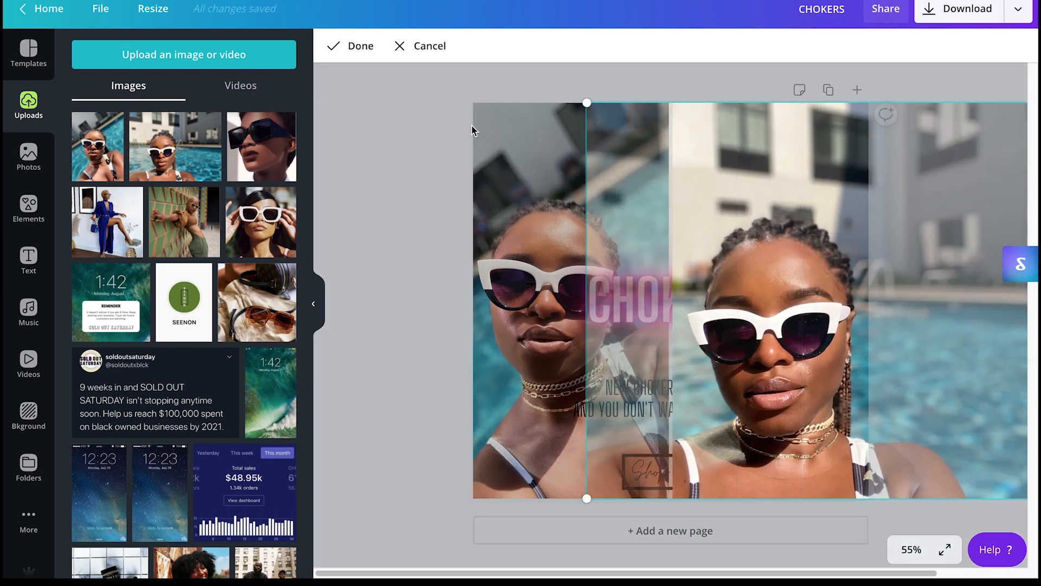
pyautogui.click(355, 47)
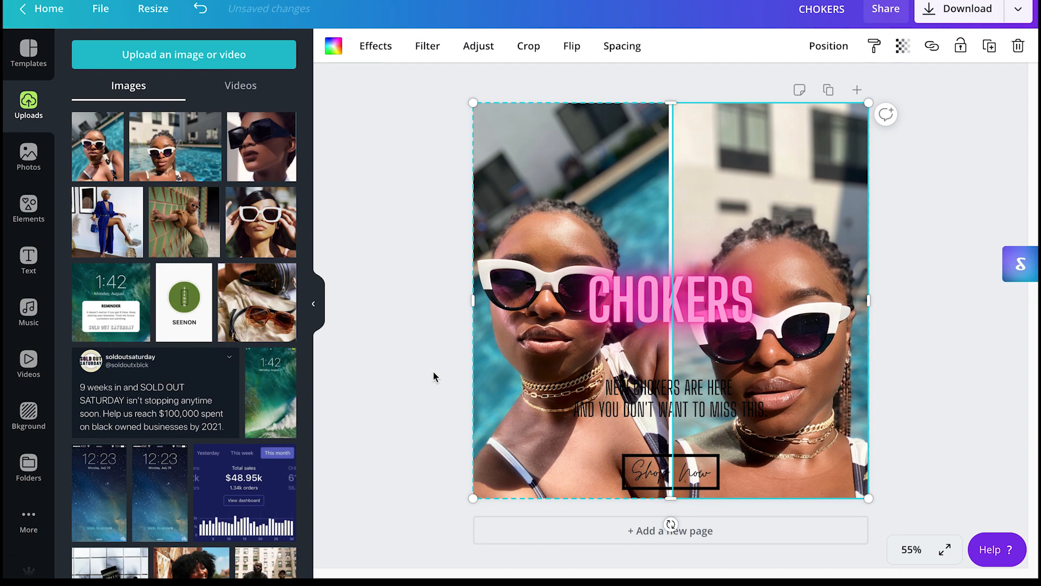
pyautogui.click(974, 258)
# Move the CHOKERS title higher on the page, and enlarge and reposition the photo inside the grid's left column
pyautogui.moveTo(698, 305); pyautogui.dragTo(670, 241)
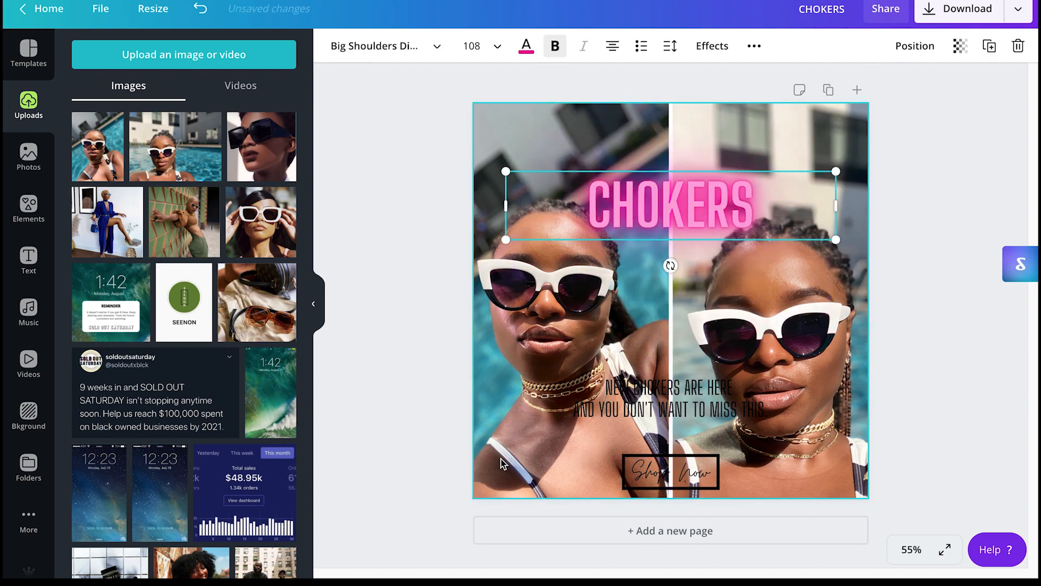
pyautogui.doubleClick(667, 265)
pyautogui.moveTo(532, 304); pyautogui.dragTo(344, 89)
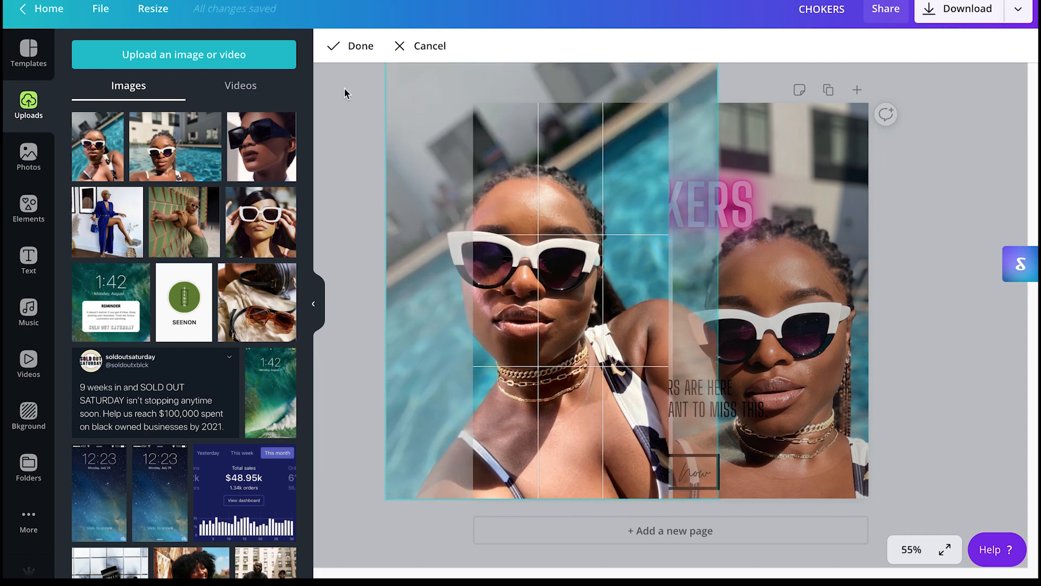
pyautogui.moveTo(621, 288); pyautogui.dragTo(689, 271)
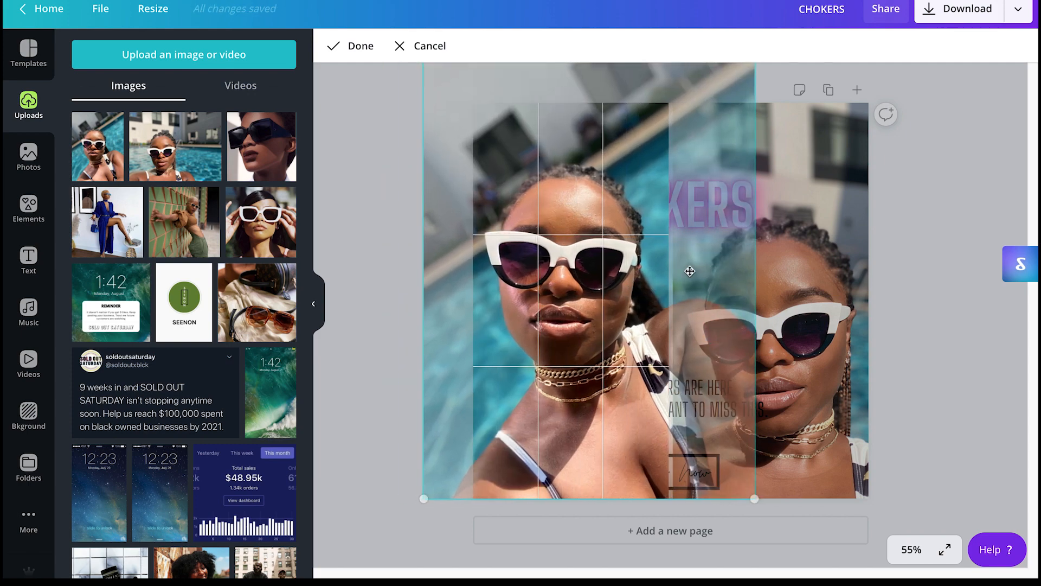
pyautogui.click(943, 184)
# Enlarge the photo in the grid's right column and shift it so the face and necklaces fill the cell
pyautogui.click(812, 229)
pyautogui.doubleClick(831, 301)
pyautogui.moveTo(781, 248); pyautogui.dragTo(781, 248)
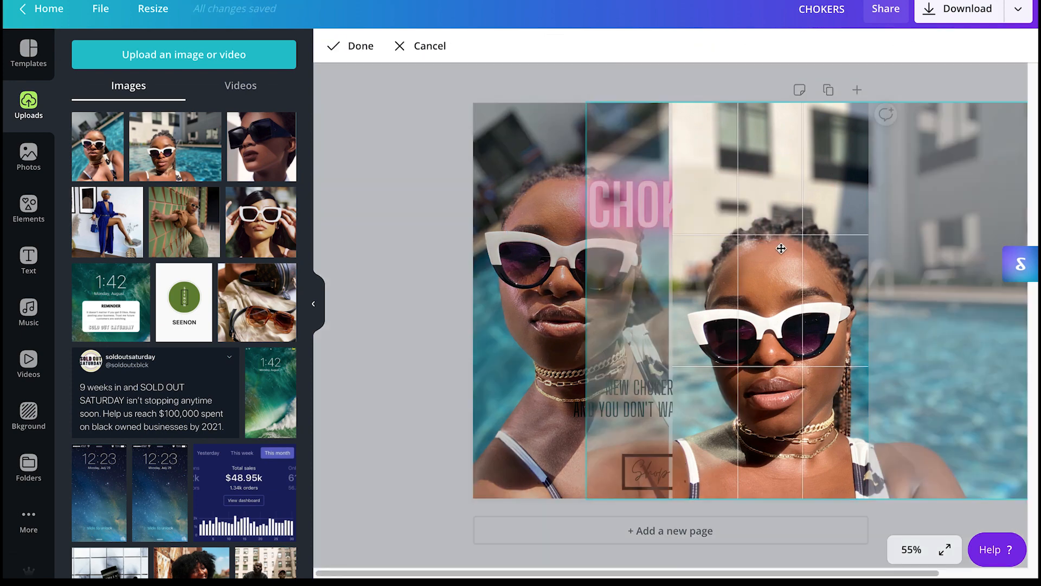
pyautogui.moveTo(585, 101); pyautogui.dragTo(471, 22)
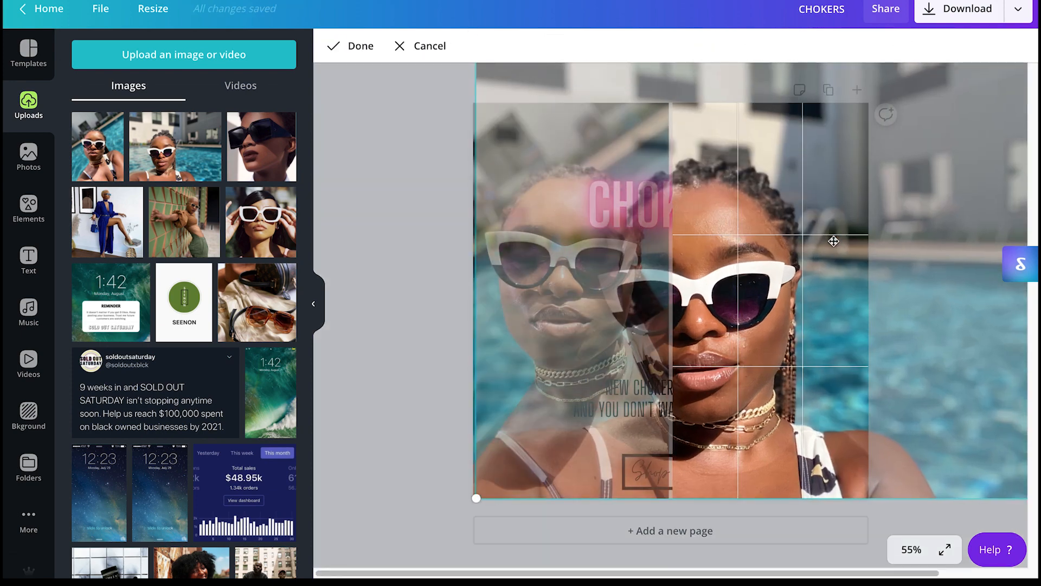
pyautogui.moveTo(837, 241); pyautogui.dragTo(831, 240)
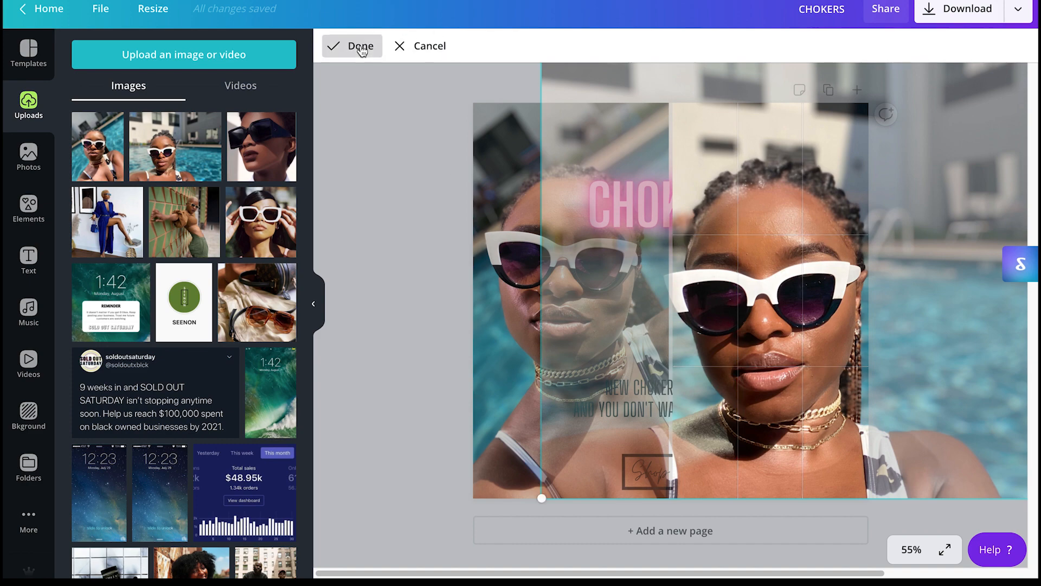
pyautogui.click(361, 46)
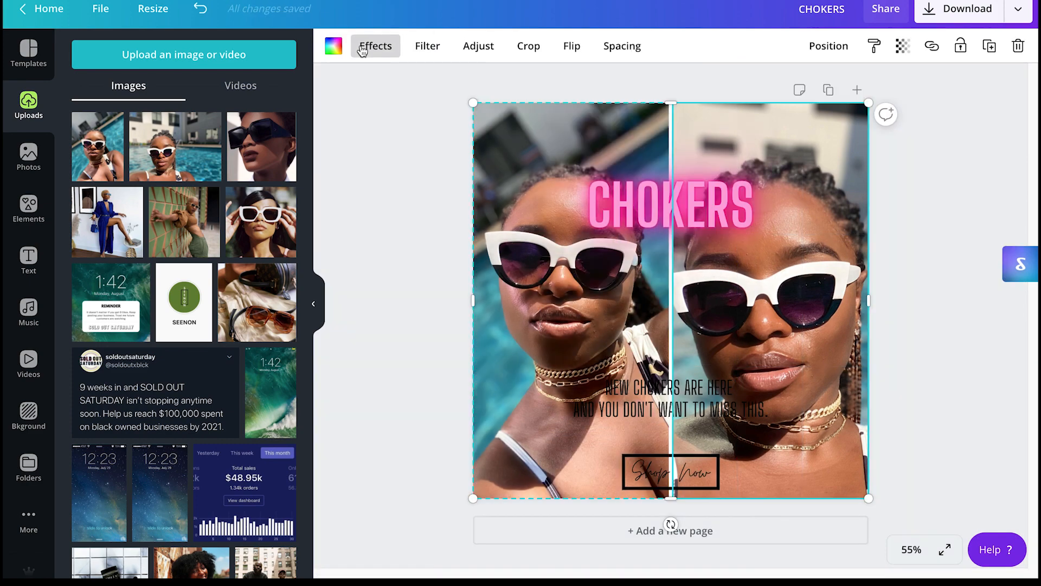
# Delete the right column's photo and the whole two-column grid from the page
pyautogui.press('Delete')
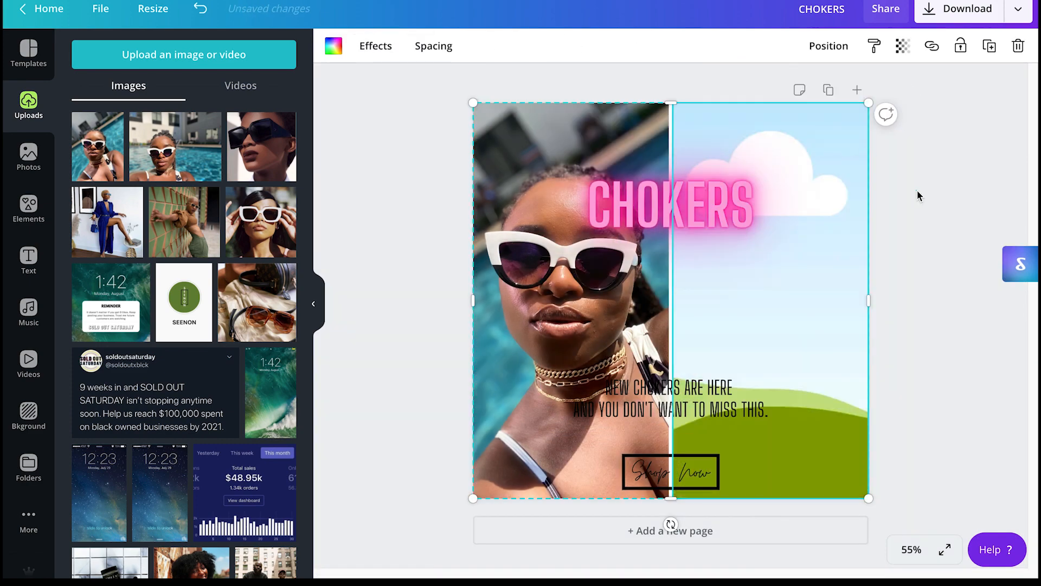
pyautogui.moveTo(848, 301); pyautogui.dragTo(709, 295)
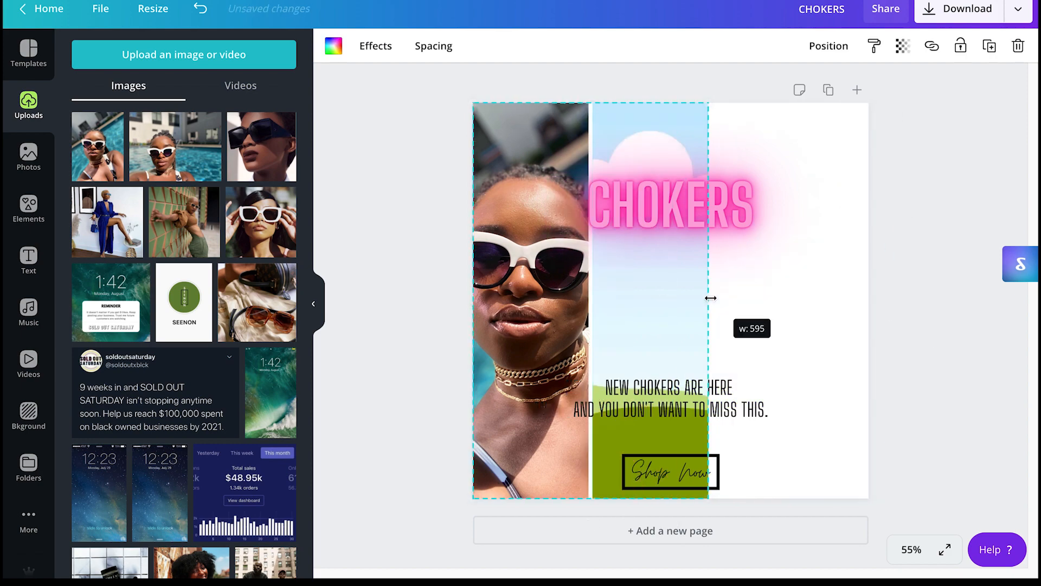
pyautogui.press('Delete')
# Add a single-cell photo grid that fills the page behind the text and button
pyautogui.click(30, 208)
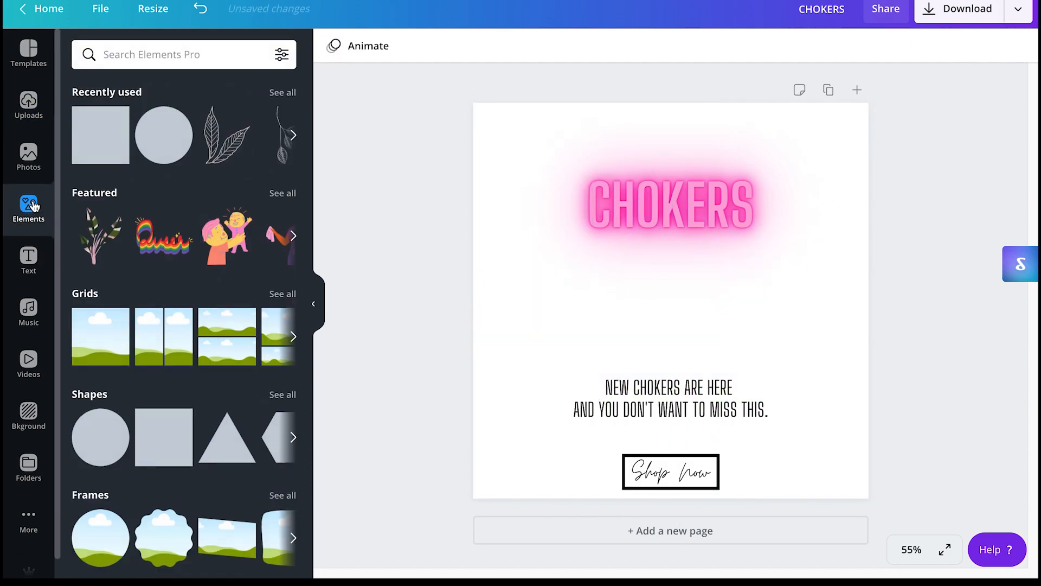
pyautogui.click(296, 339)
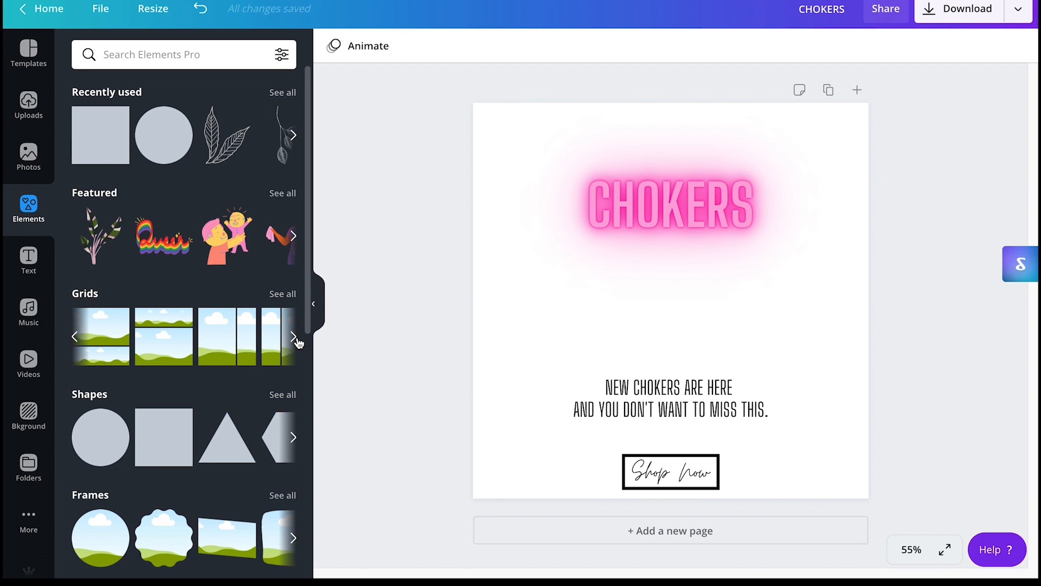
pyautogui.click(74, 337)
pyautogui.click(89, 336)
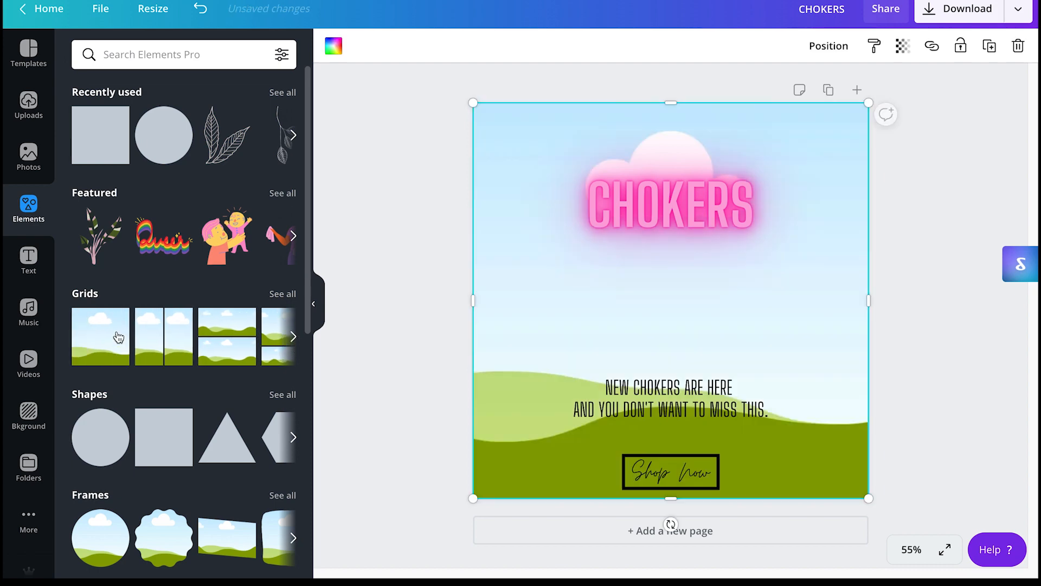
# Fill the single-cell grid with the uploaded portrait photo of the woman in white sunglasses by the pool
pyautogui.click(25, 112)
pyautogui.click(100, 149)
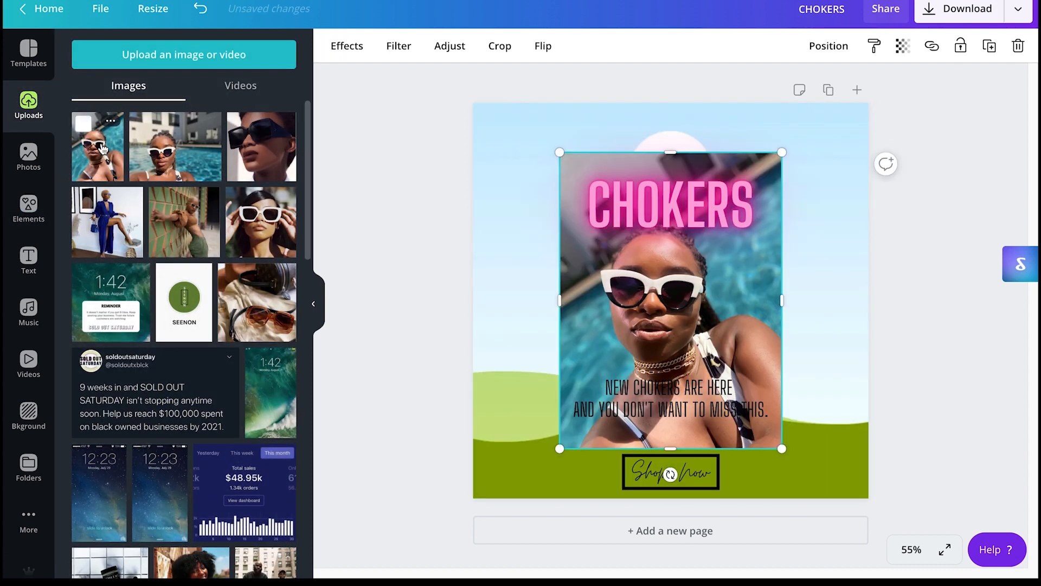
pyautogui.doubleClick(700, 277)
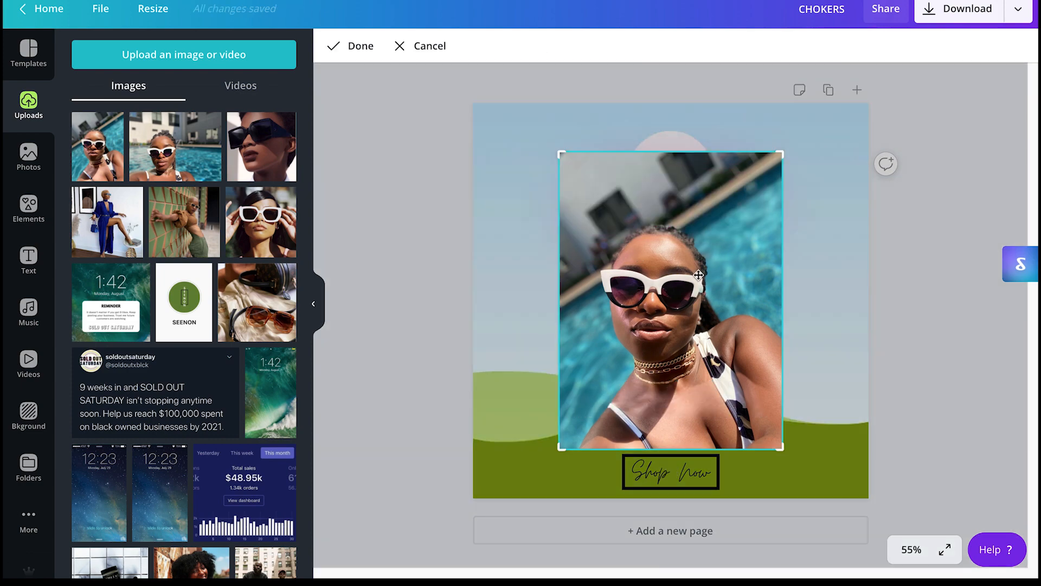
pyautogui.click(439, 48)
pyautogui.moveTo(640, 264)
pyautogui.mouseDown()
pyautogui.moveTo(588, 236)
pyautogui.moveTo(559, 236)
pyautogui.moveTo(650, 270)
pyautogui.mouseUp()
# Move the CHOKERS title to the page's upper right corner
pyautogui.click(693, 196)
pyautogui.moveTo(693, 195); pyautogui.dragTo(795, 136)
pyautogui.click(927, 227)
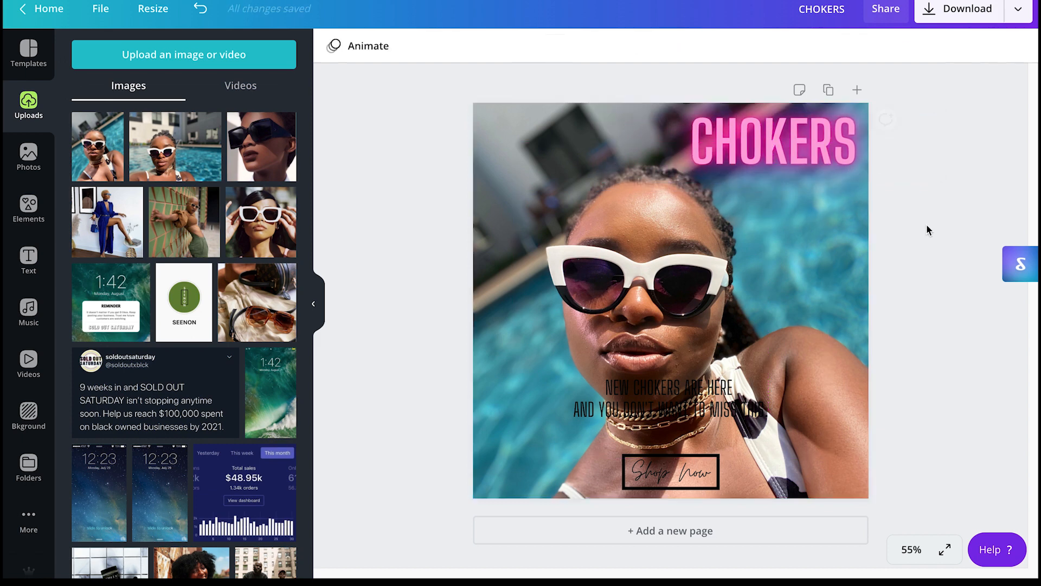
# Move the tagline beneath the CHOKERS title, shrink it to about the title's width, and scale the title text box to about 766 × 159 px
pyautogui.moveTo(671, 391); pyautogui.dragTo(786, 184)
pyautogui.moveTo(688, 171); pyautogui.dragTo(737, 186)
pyautogui.moveTo(838, 204); pyautogui.dragTo(816, 191)
pyautogui.moveTo(661, 119); pyautogui.dragTo(642, 108)
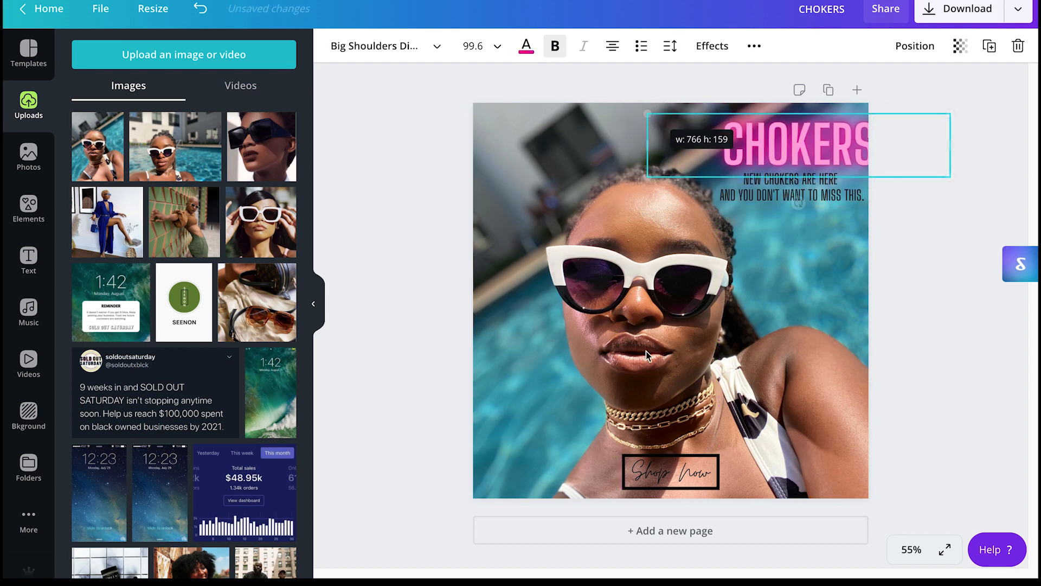
# Enlarge the background photo beyond the page's left and bottom edges so the woman shifts left and her necklaces show
pyautogui.doubleClick(651, 354)
pyautogui.press('Escape')
pyautogui.moveTo(473, 498); pyautogui.dragTo(414, 508)
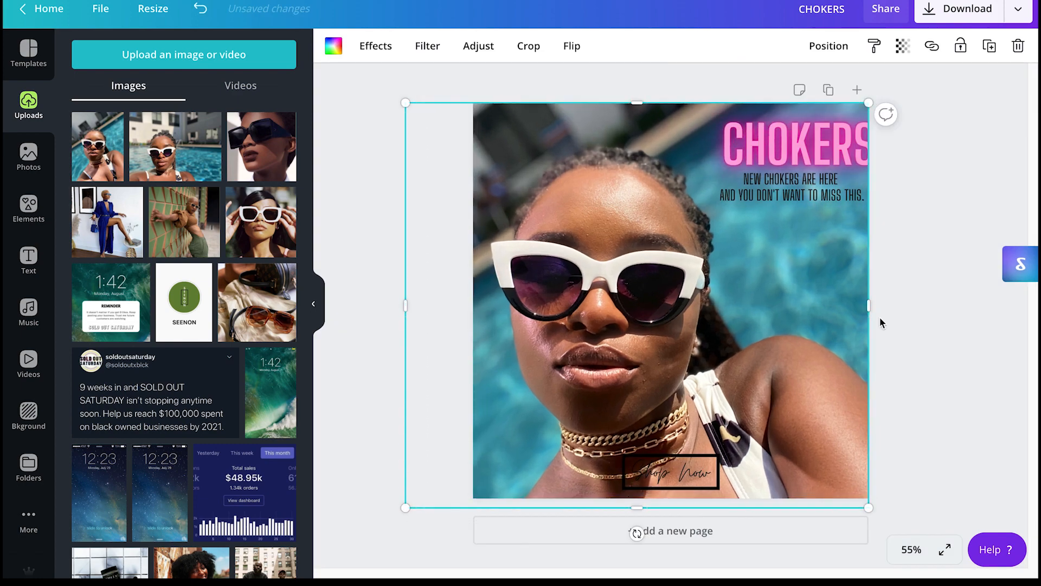
pyautogui.click(912, 237)
# Move the CHOKERS title and tagline left so both fit inside the page's upper right corner, with the tagline directly under the title
pyautogui.click(846, 141)
pyautogui.click(835, 126)
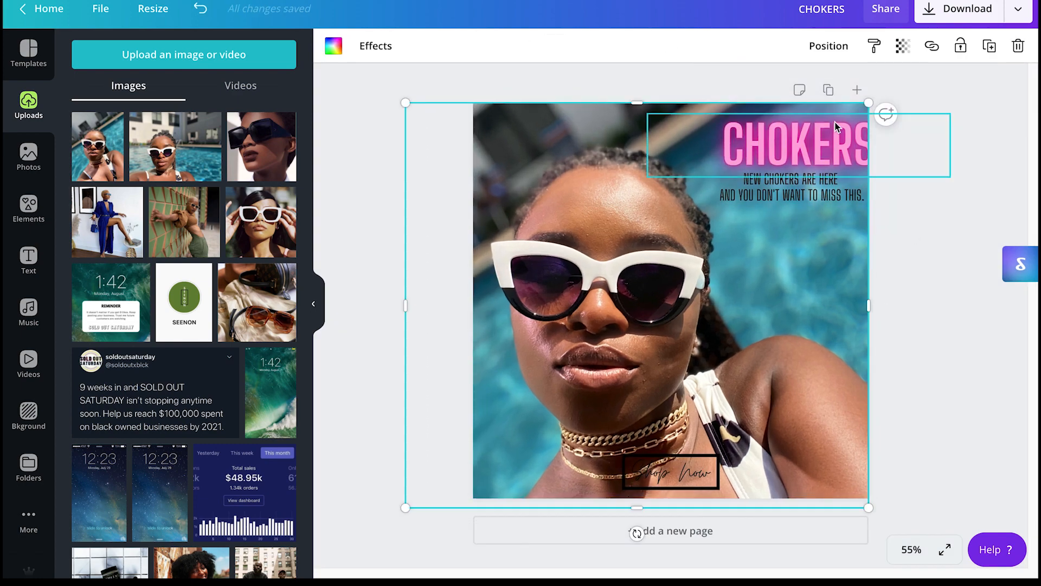
pyautogui.moveTo(815, 148); pyautogui.dragTo(819, 148)
pyautogui.click(936, 245)
pyautogui.moveTo(792, 187); pyautogui.dragTo(786, 198)
pyautogui.click(799, 152)
pyautogui.moveTo(799, 152); pyautogui.dragTo(801, 153)
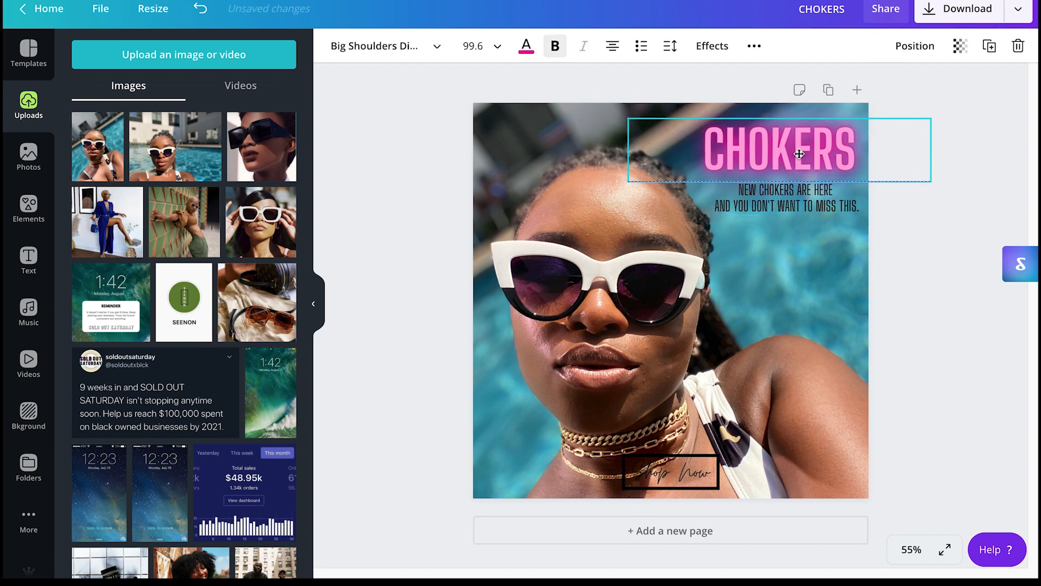
pyautogui.moveTo(819, 205); pyautogui.dragTo(814, 205)
pyautogui.moveTo(799, 140)
pyautogui.mouseDown()
pyautogui.moveTo(795, 154)
pyautogui.moveTo(796, 146)
pyautogui.mouseUp()
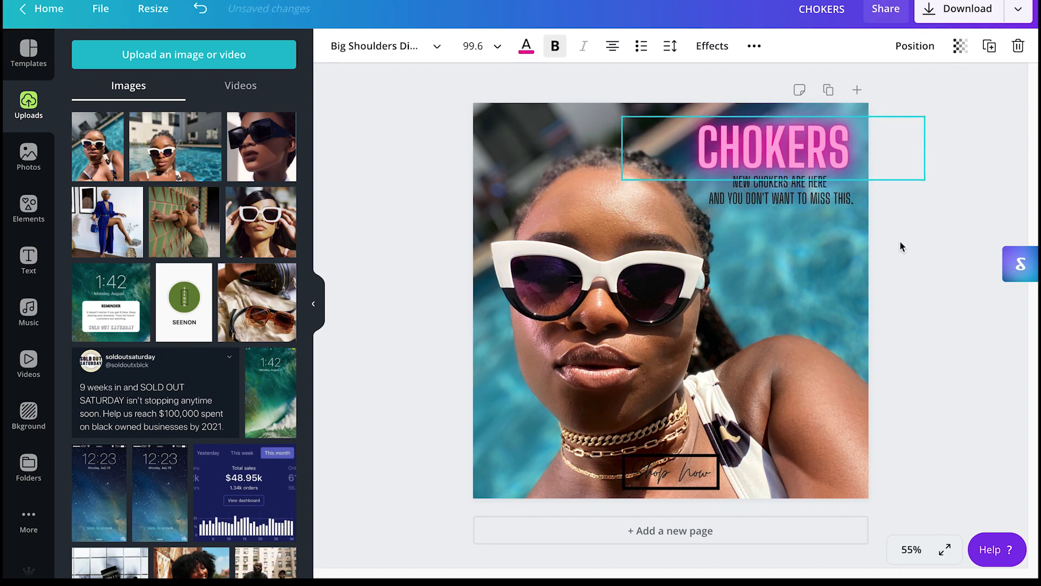
pyautogui.click(892, 242)
# Move the Shop Now text and its frame together to just below the tagline
pyautogui.moveTo(693, 473); pyautogui.dragTo(598, 470)
pyautogui.click(935, 467)
pyautogui.moveTo(935, 467); pyautogui.dragTo(669, 461)
pyautogui.moveTo(827, 276); pyautogui.dragTo(791, 221)
pyautogui.click(970, 146)
# Color the tagline text white
pyautogui.click(781, 190)
pyautogui.click(526, 46)
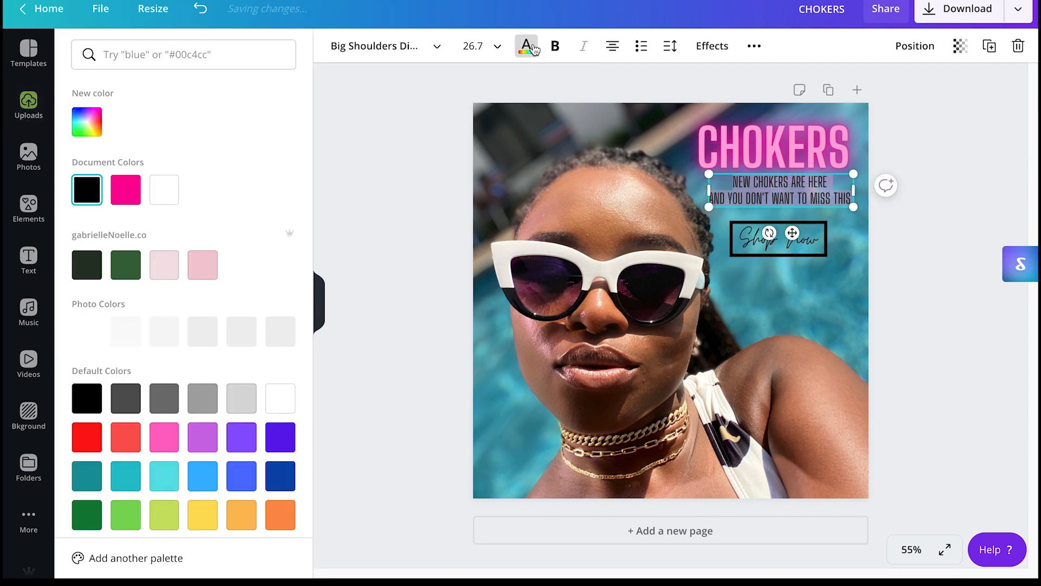
pyautogui.click(171, 190)
pyautogui.click(920, 131)
pyautogui.click(950, 154)
# Color the Shop Now text white
pyautogui.doubleClick(788, 242)
pyautogui.click(525, 47)
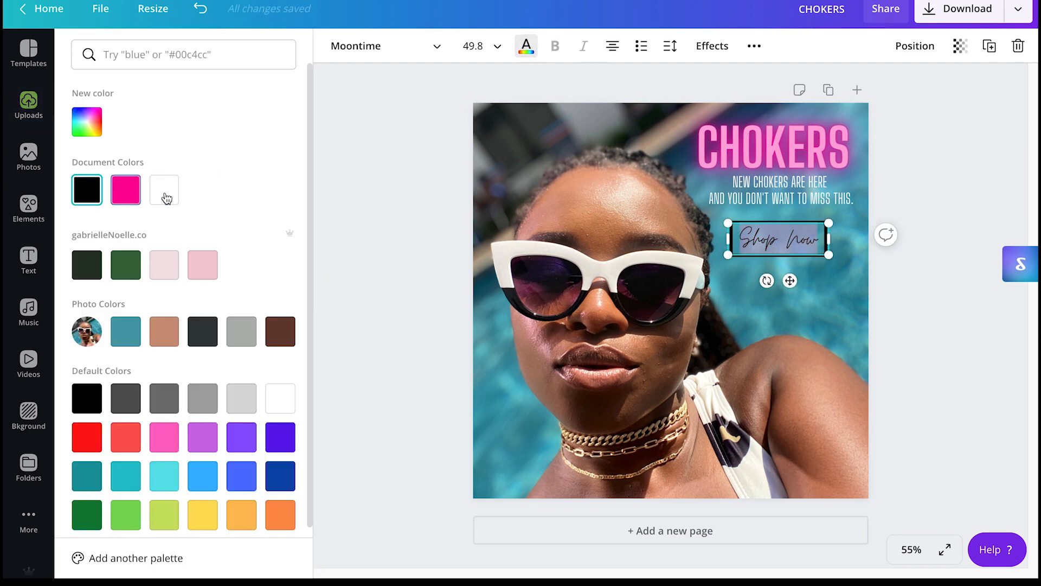
pyautogui.click(165, 190)
# Try the Moonshine and Mont Bold fonts on the Shop Now text
pyautogui.click(384, 49)
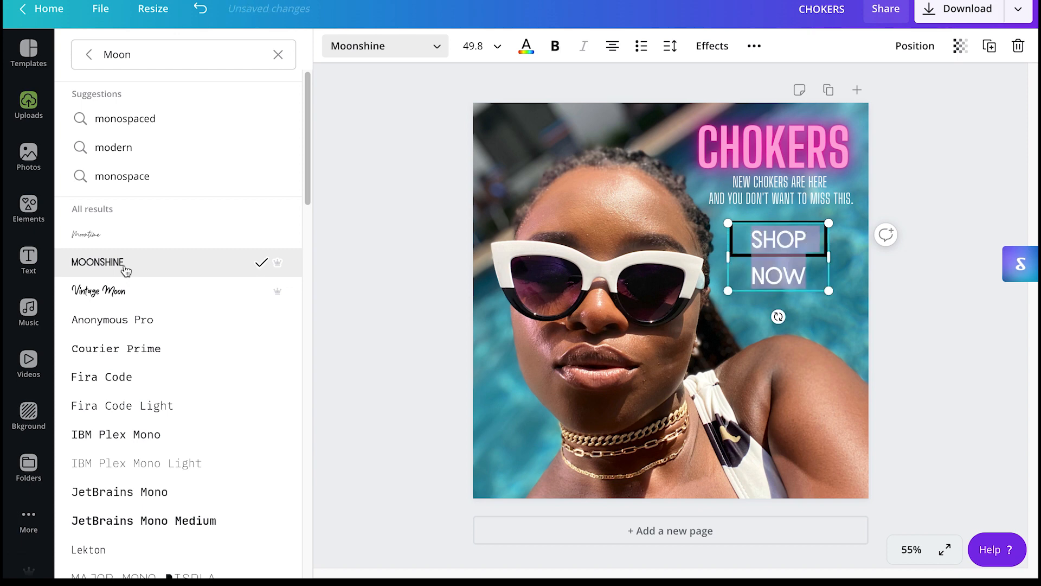
pyautogui.scroll(-3, 152, 292)
pyautogui.click(114, 487)
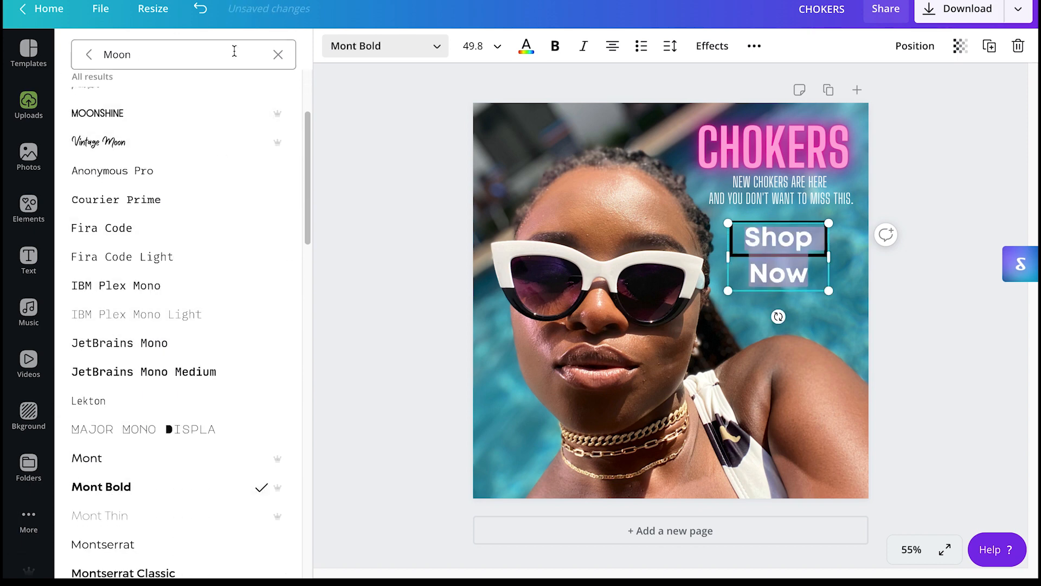
# Set the Shop Now text in the Bebas Neue font
pyautogui.click(278, 55)
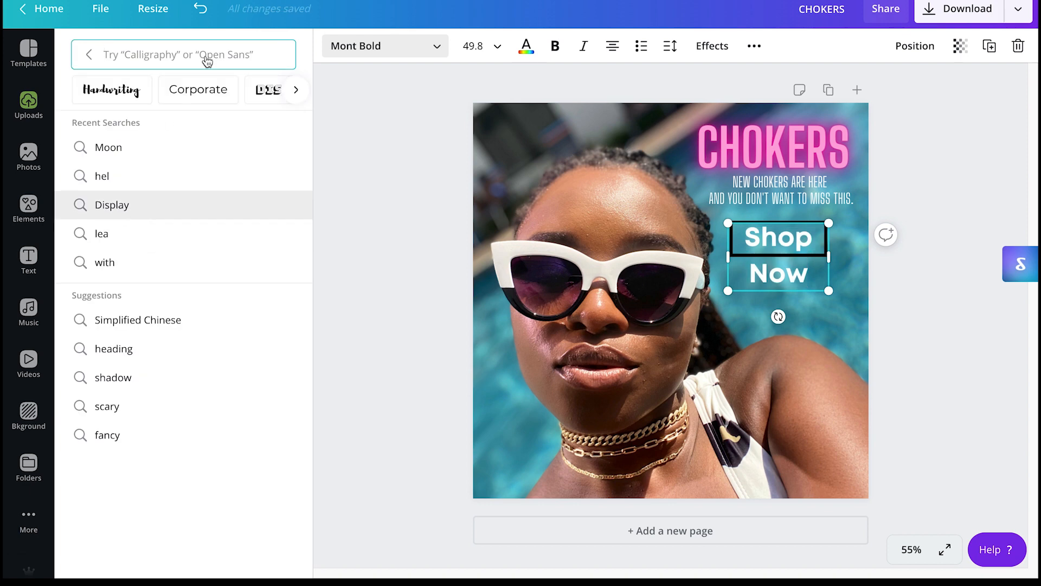
pyautogui.click(90, 54)
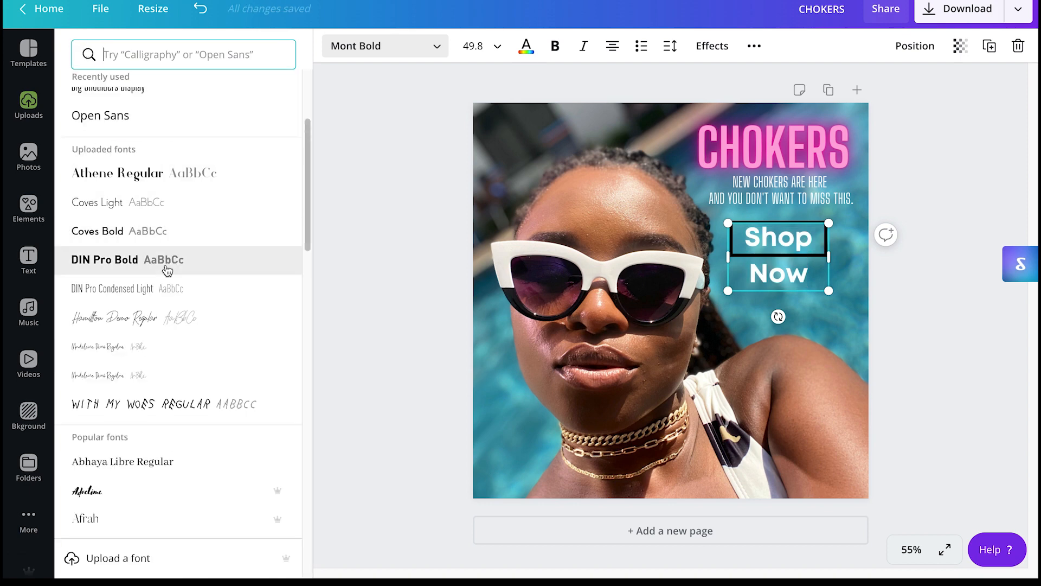
pyautogui.scroll(-6, 162, 271)
pyautogui.scroll(-2, 157, 411)
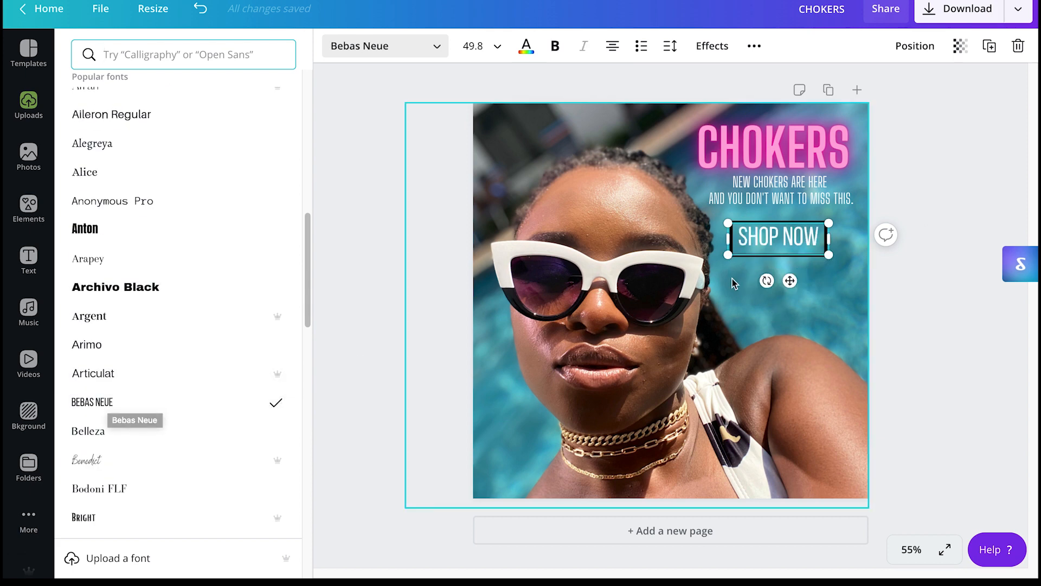
pyautogui.click(942, 144)
pyautogui.click(941, 148)
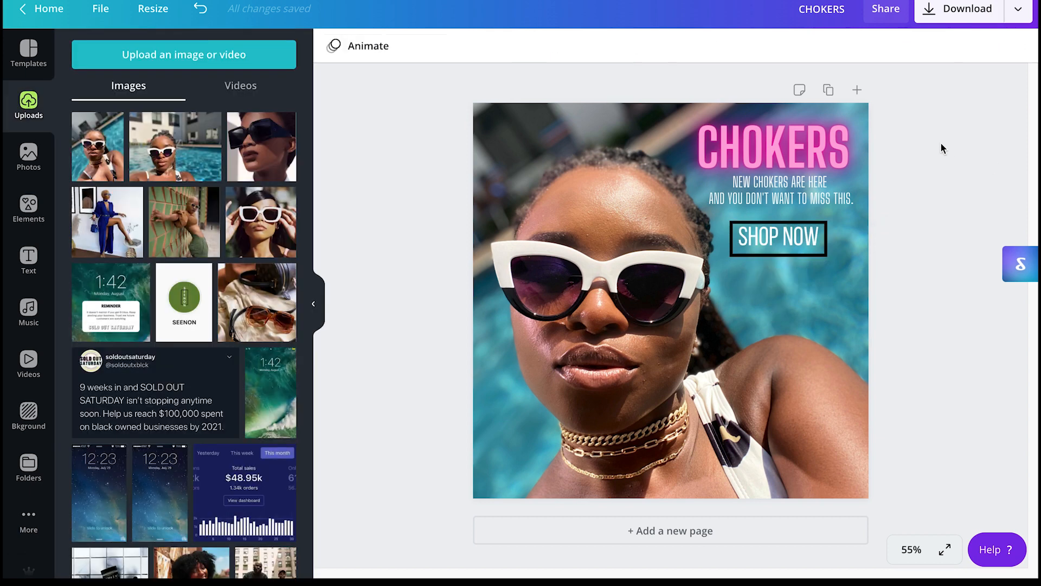
# Try the teal color sampled from the photo on the Shop Now button's frame
pyautogui.click(825, 244)
pyautogui.click(915, 48)
pyautogui.click(868, 91)
pyautogui.click(992, 148)
pyautogui.click(779, 237)
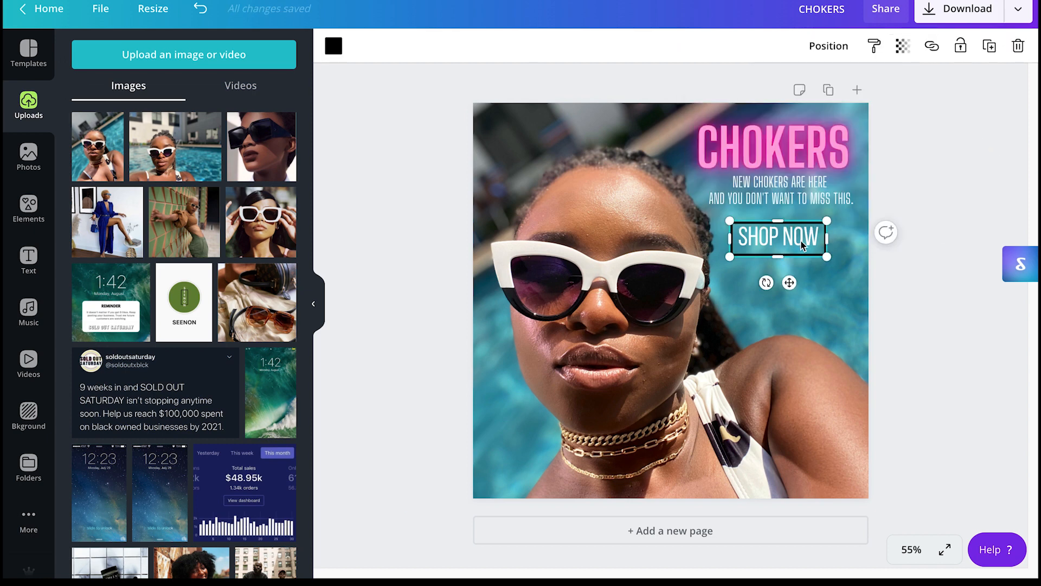
pyautogui.click(333, 45)
pyautogui.click(126, 331)
pyautogui.click(899, 142)
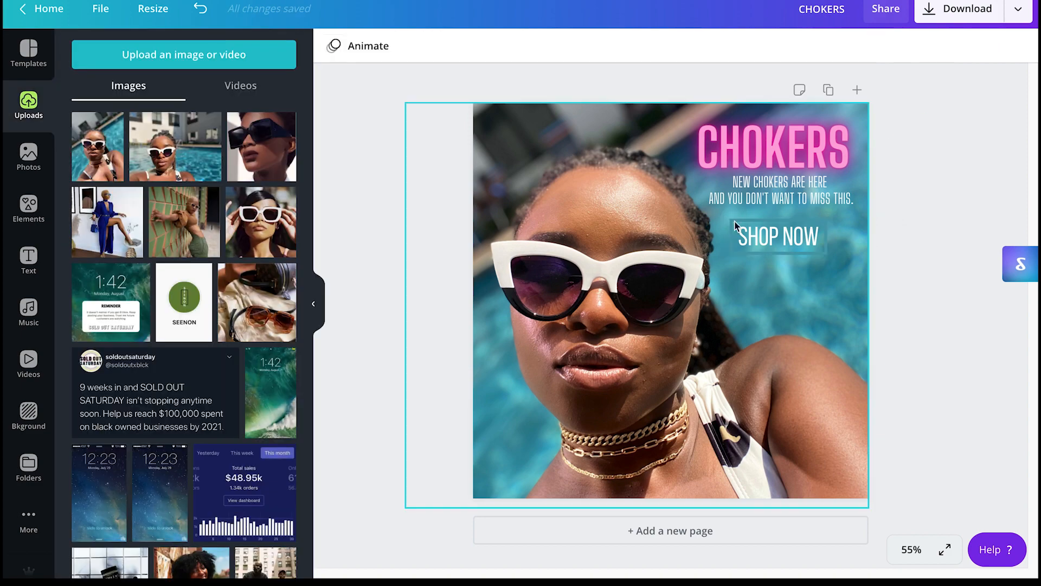
# Try the light blue default color on the Shop Now button's frame
pyautogui.click(778, 237)
pyautogui.click(333, 46)
pyautogui.scroll(-1, 204, 320)
pyautogui.click(205, 477)
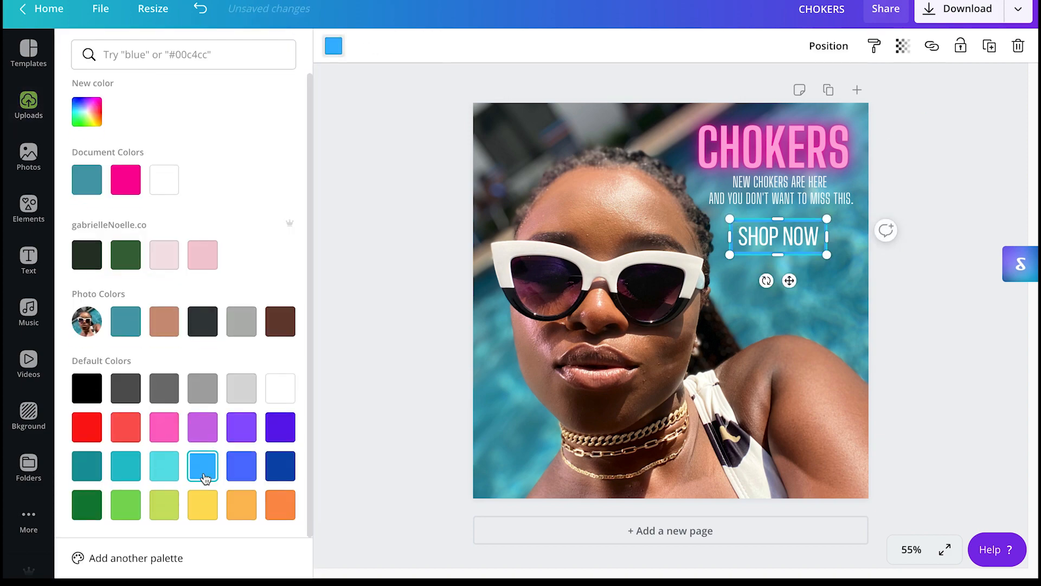
pyautogui.click(933, 135)
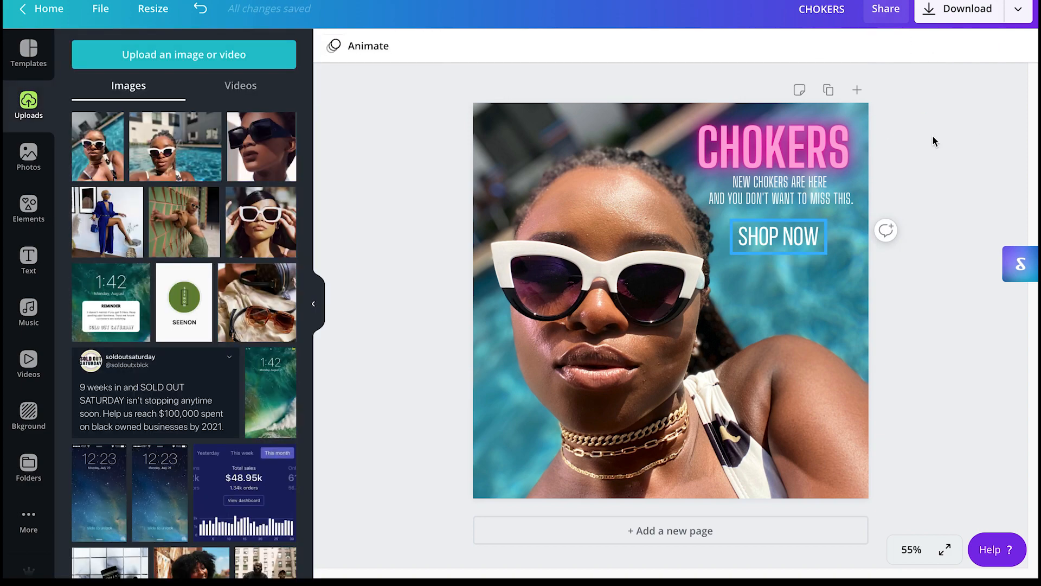
# Color the Shop Now button's frame white
pyautogui.click(825, 221)
pyautogui.click(335, 47)
pyautogui.click(284, 403)
pyautogui.click(968, 116)
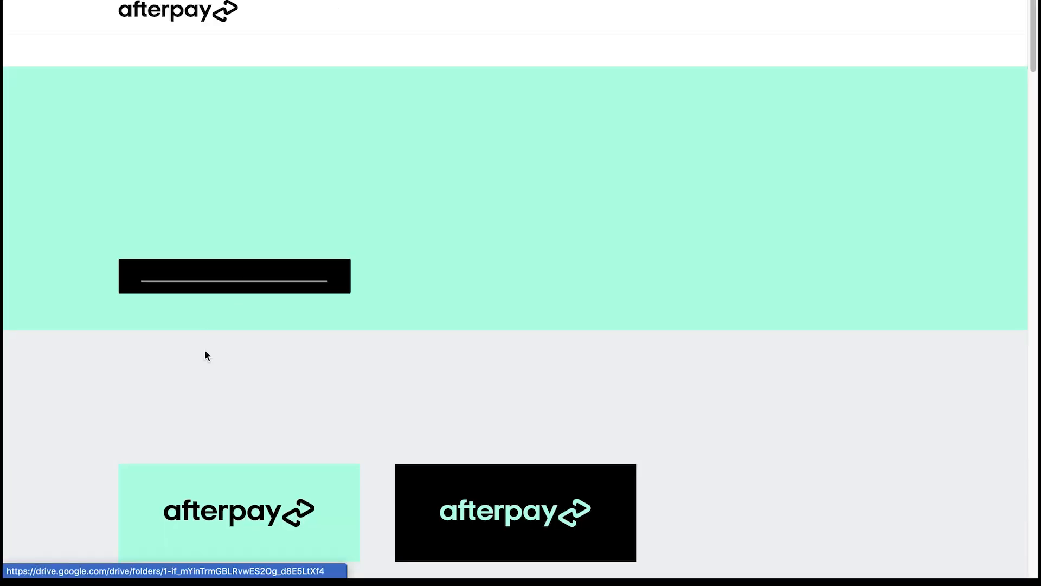
# On the Afterpay logo assets web page, save the Black on Bondi Mint logo as an SVG image
pyautogui.scroll(-3, 207, 355)
pyautogui.scroll(-1, 205, 350)
pyautogui.scroll(2, 205, 351)
pyautogui.scroll(-1, 205, 350)
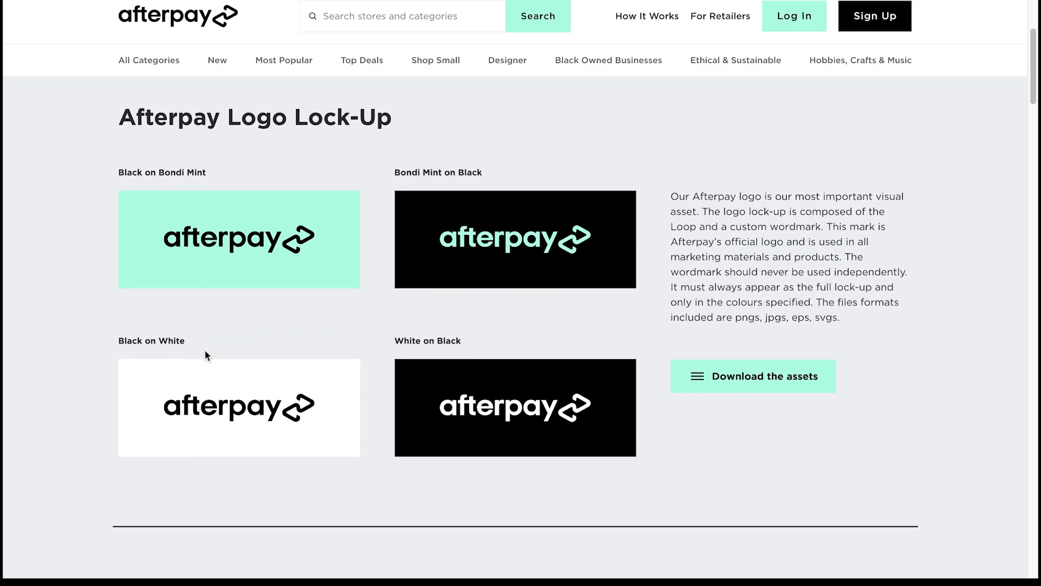
pyautogui.rightClick(259, 267)
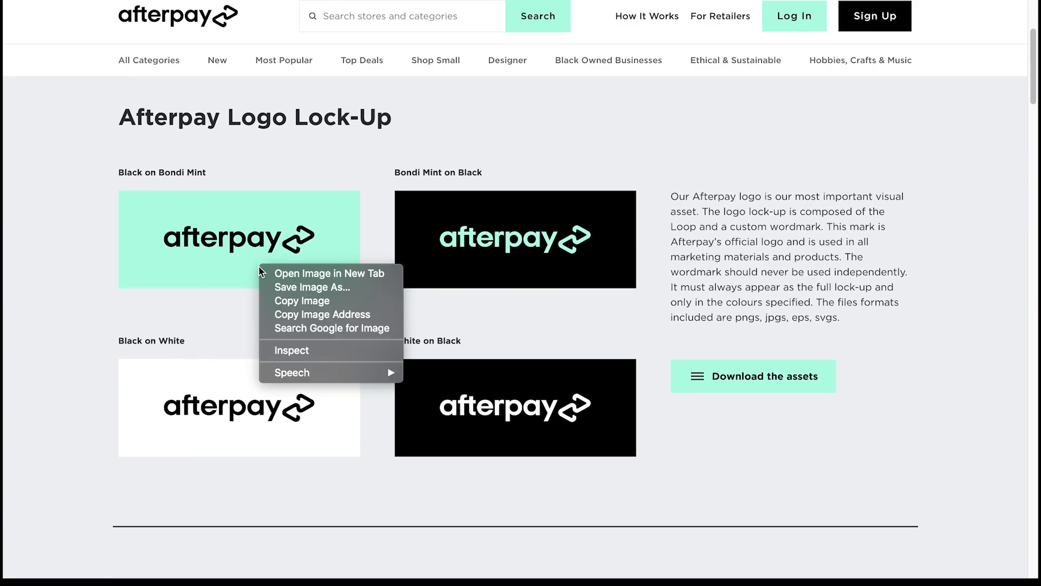
pyautogui.click(292, 287)
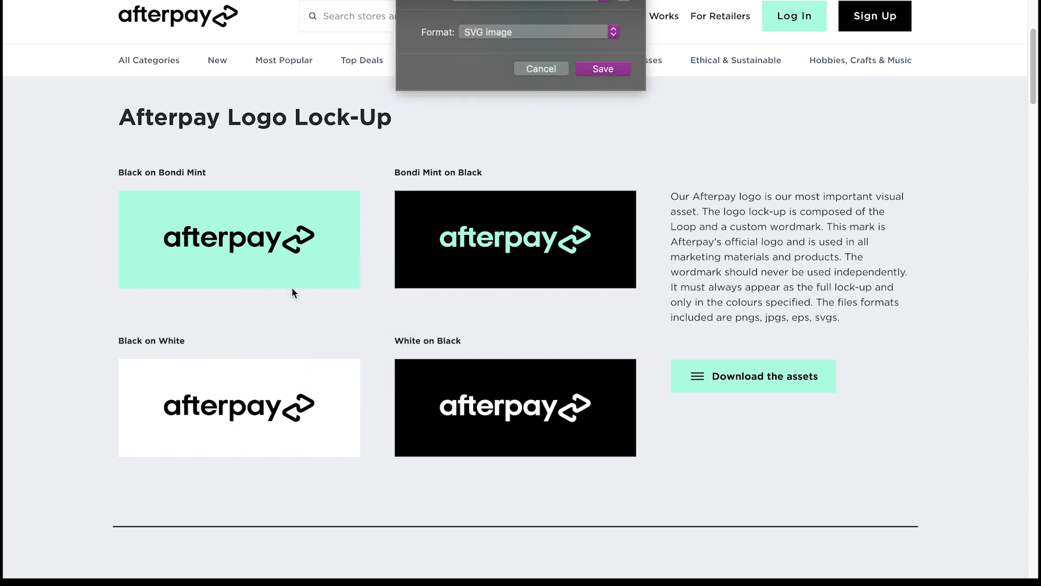
pyautogui.press('Return')
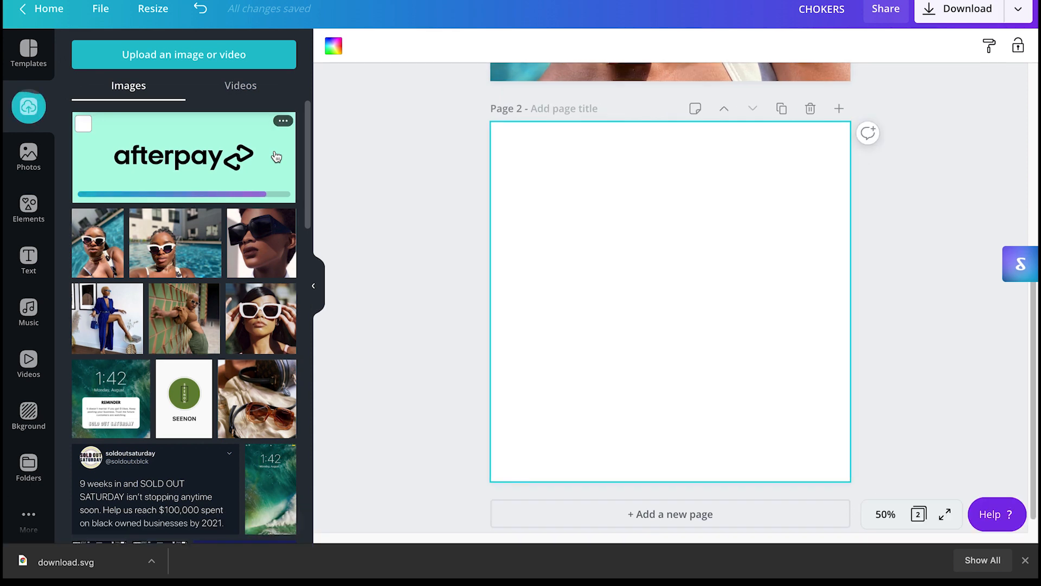
# Place the uploaded Afterpay logo on page 2 and fill the page background with the logo's mint green
pyautogui.click(276, 157)
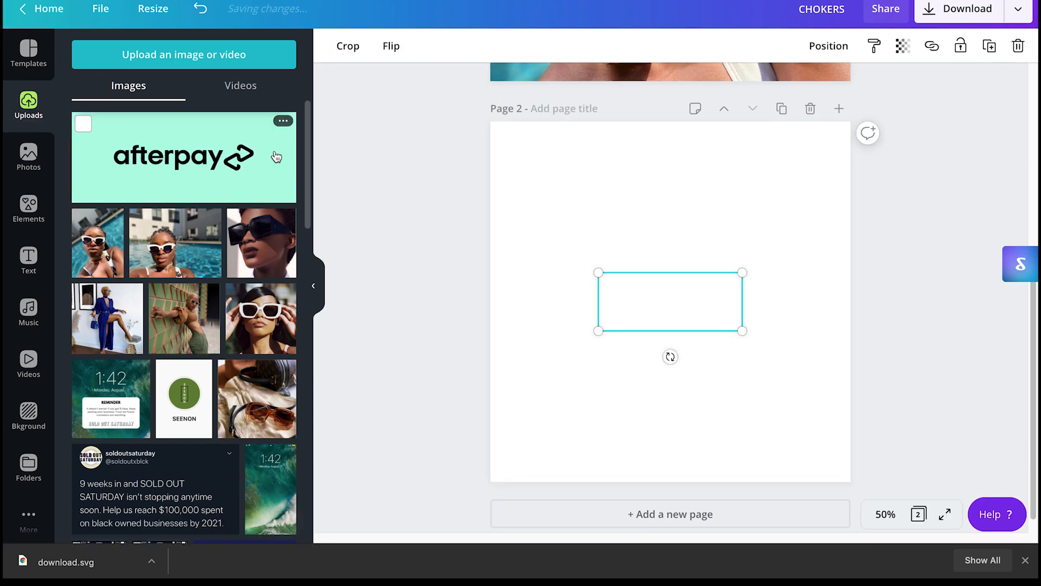
pyautogui.click(606, 208)
pyautogui.click(334, 46)
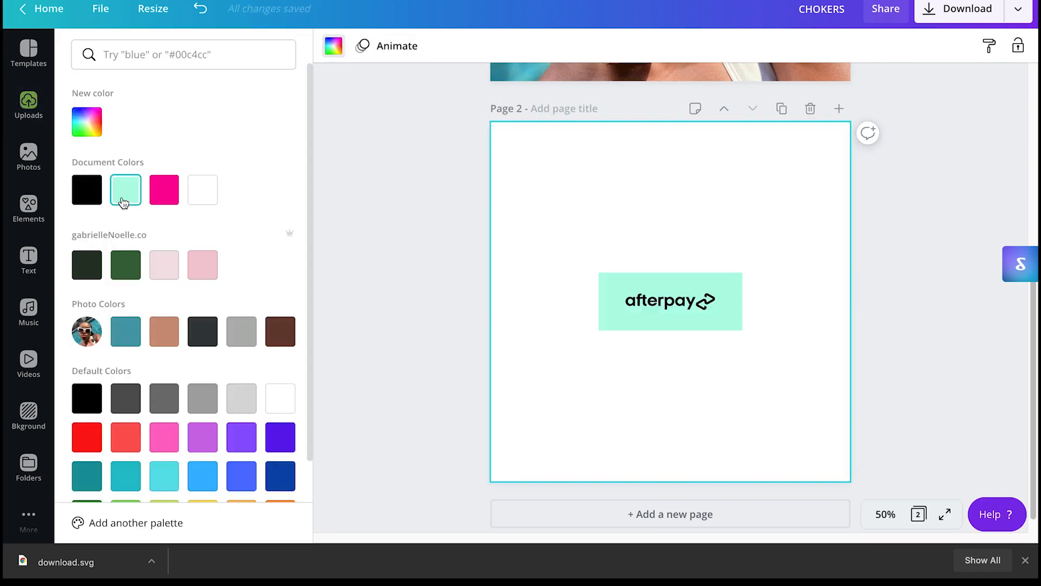
pyautogui.click(125, 196)
pyautogui.click(701, 307)
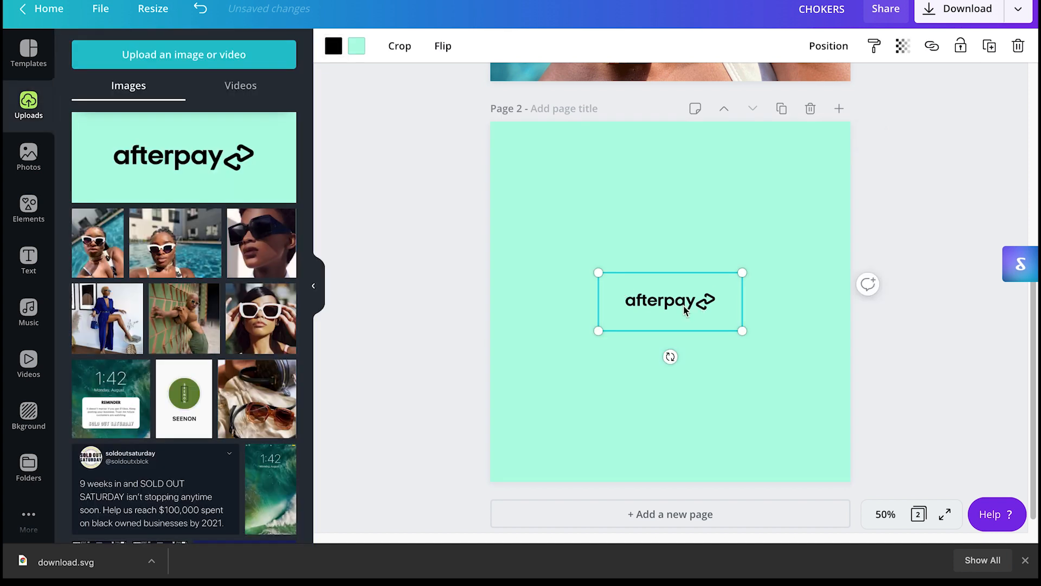
pyautogui.click(666, 209)
# Enlarge the Afterpay logo on page 2
pyautogui.click(671, 300)
pyautogui.moveTo(598, 272); pyautogui.dragTo(556, 265)
pyautogui.click(795, 367)
pyautogui.click(648, 293)
pyautogui.click(902, 46)
pyautogui.moveTo(859, 84)
pyautogui.mouseDown()
pyautogui.moveTo(818, 87)
pyautogui.moveTo(868, 85)
pyautogui.mouseUp()
pyautogui.click(888, 144)
pyautogui.click(705, 293)
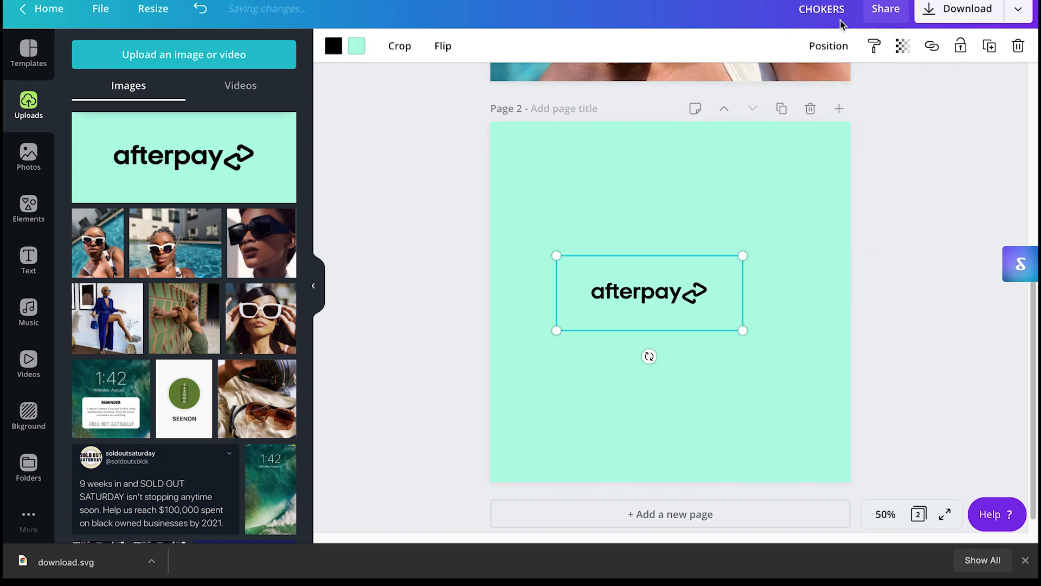
# Align the Afterpay logo to the center and middle of page 2
pyautogui.click(828, 45)
pyautogui.click(770, 177)
pyautogui.click(666, 187)
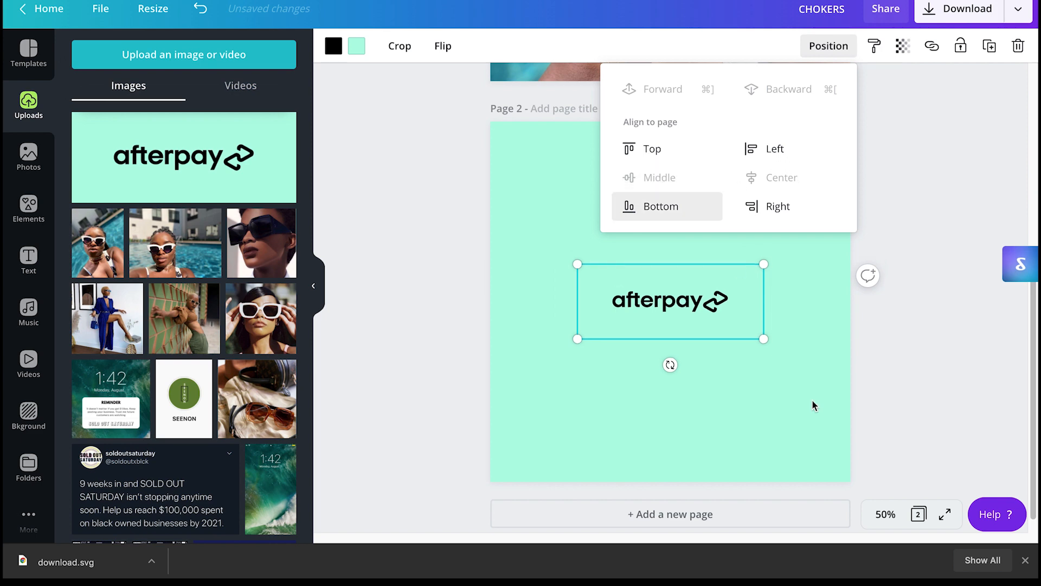
pyautogui.click(771, 410)
pyautogui.click(689, 304)
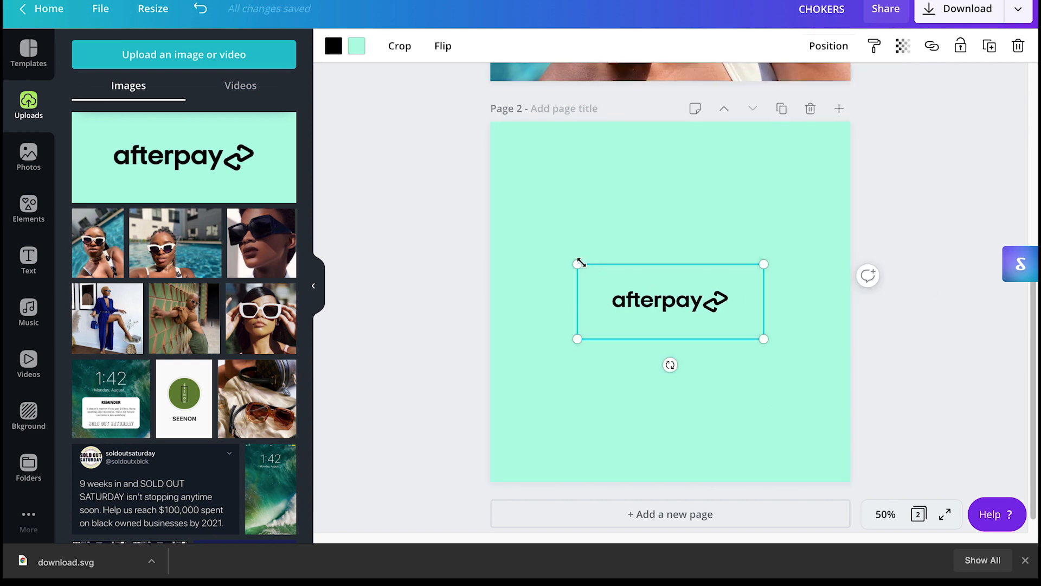
pyautogui.click(608, 226)
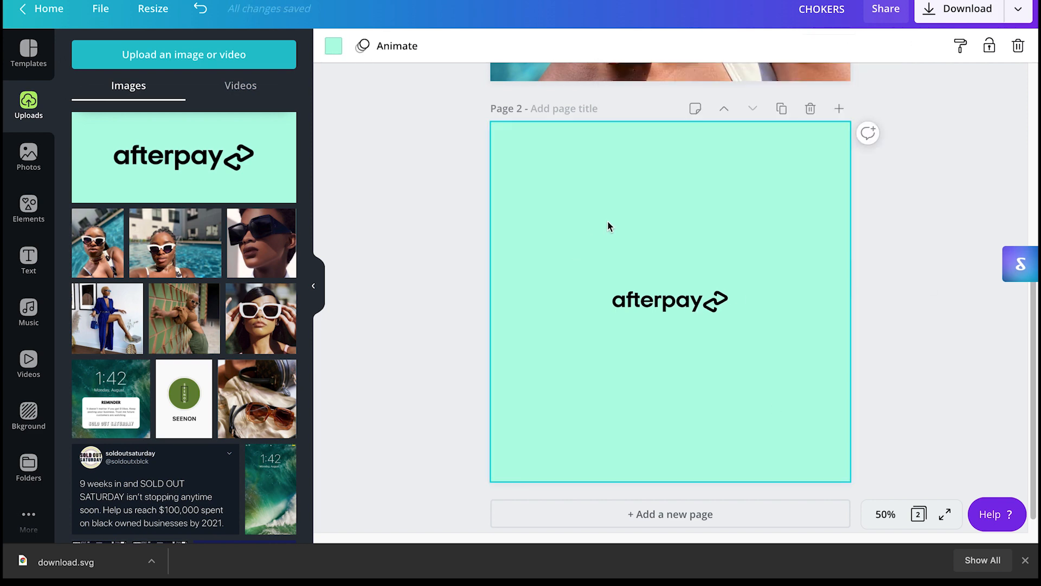
# Add a third page and search the backgrounds for "pool"
pyautogui.scroll(-1, 608, 220)
pyautogui.click(675, 498)
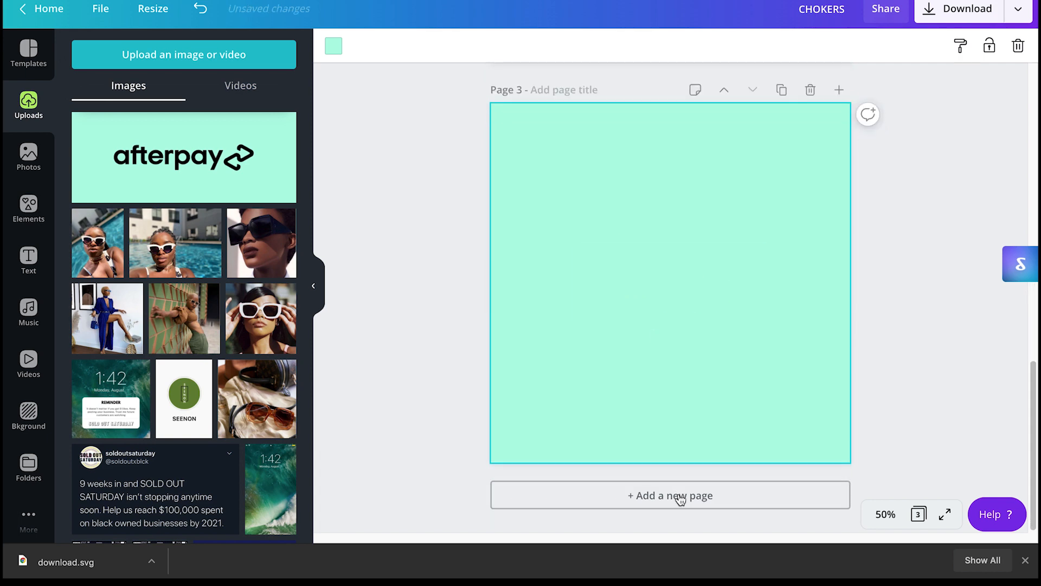
pyautogui.click(28, 418)
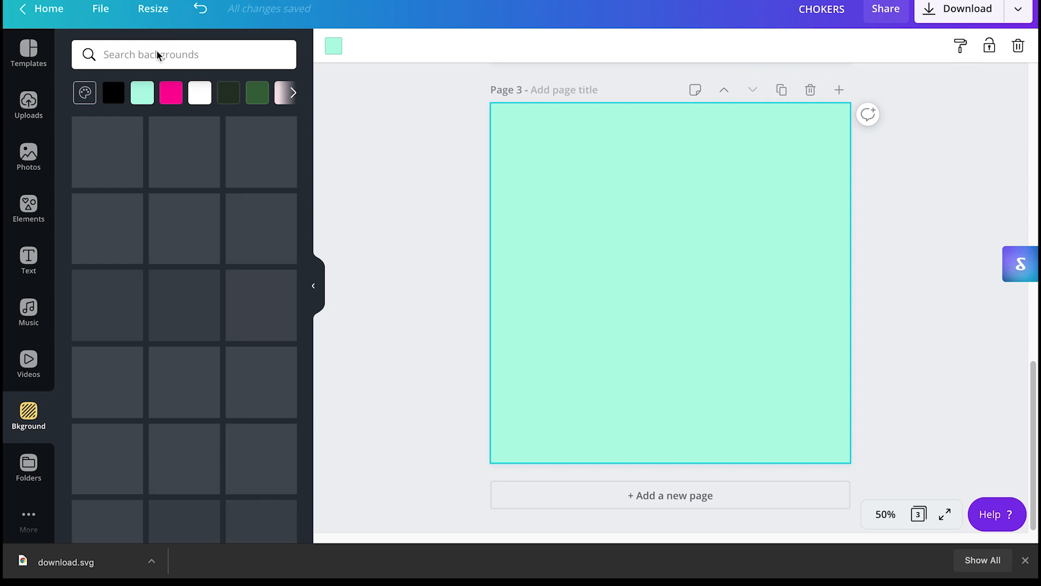
pyautogui.click(157, 55)
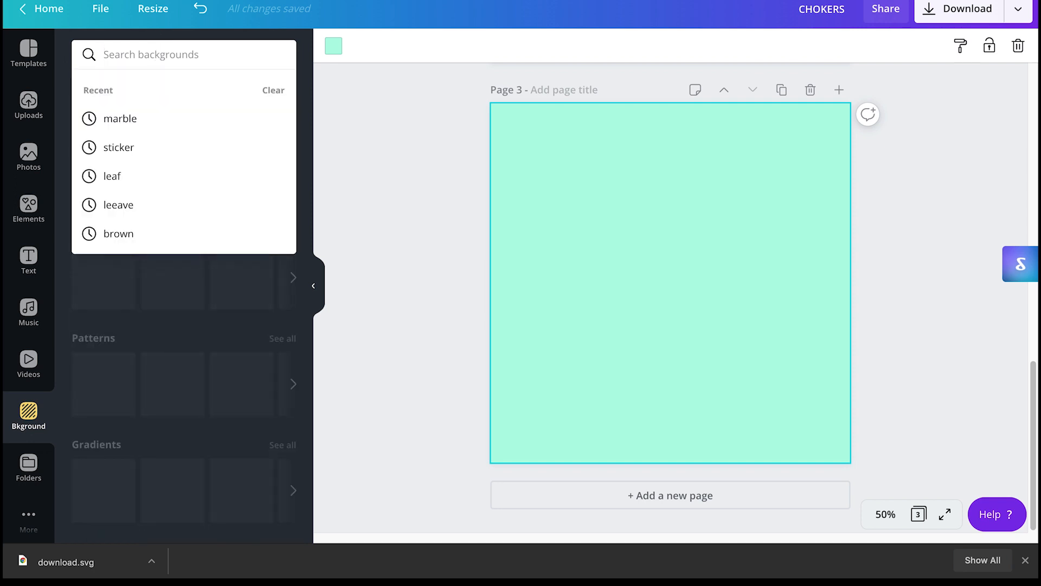
pyautogui.write('pool')
pyautogui.press('Return')
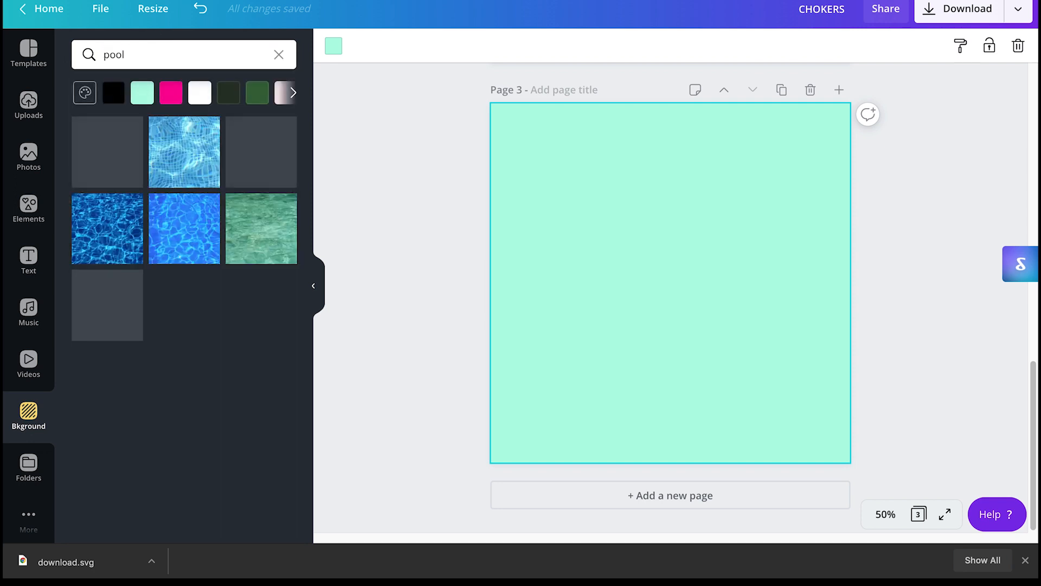
# Compare several pool water backgrounds on page 3 and apply the light turquoise rippling one
pyautogui.click(261, 163)
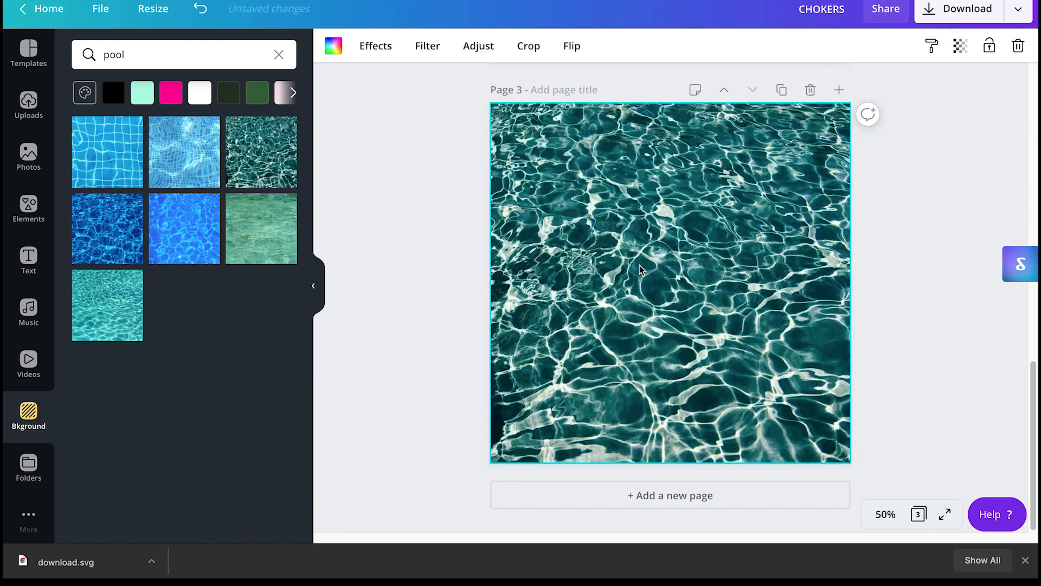
pyautogui.scroll(5, 639, 270)
pyautogui.scroll(-5, 640, 270)
pyautogui.click(187, 247)
pyautogui.click(116, 315)
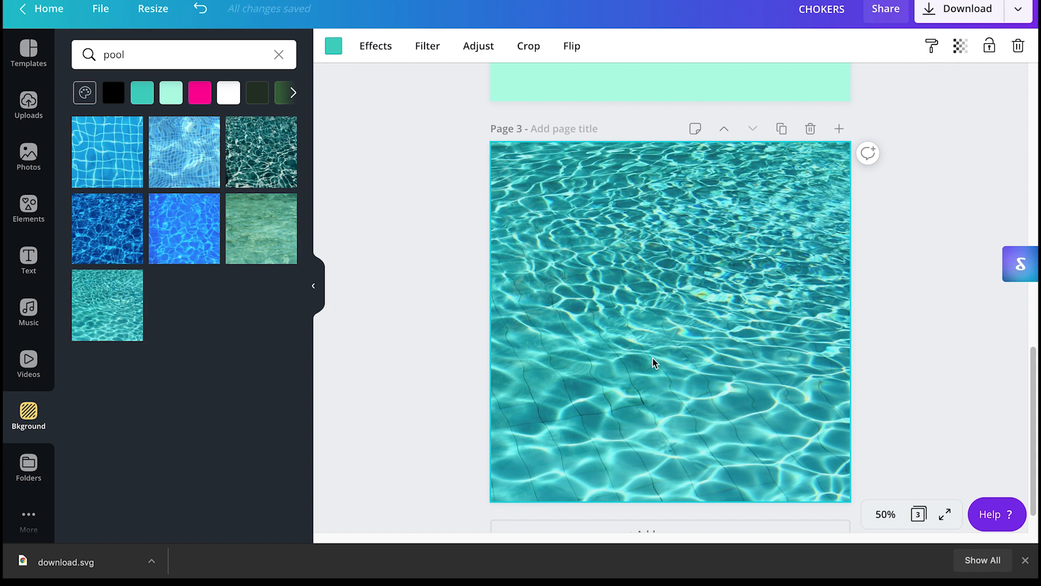
# Add a single-image grid frame to page 3 and shrink it to a small square in the page's lower-left corner
pyautogui.click(38, 202)
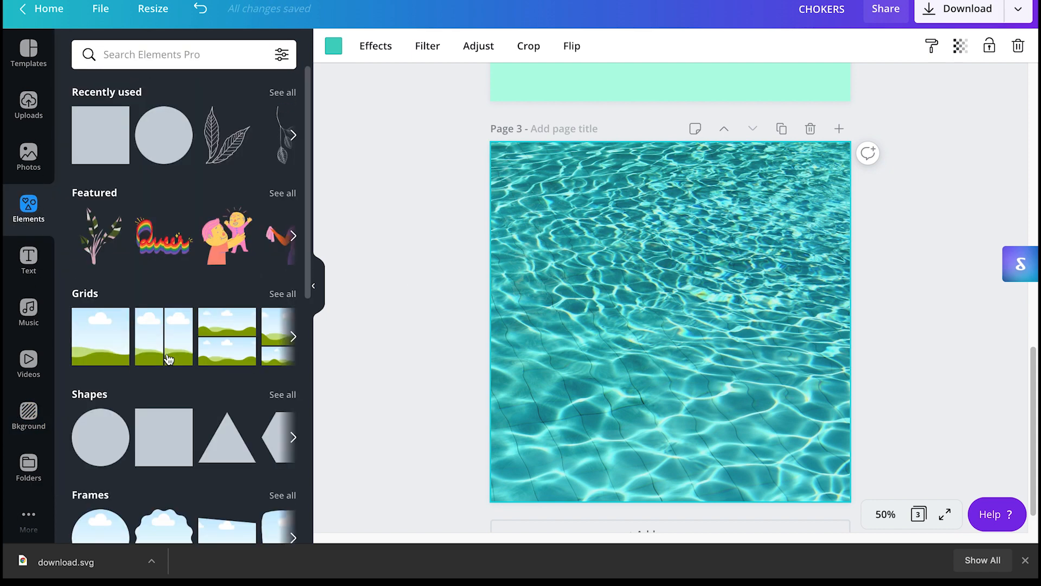
pyautogui.click(112, 336)
pyautogui.moveTo(850, 141); pyautogui.dragTo(599, 394)
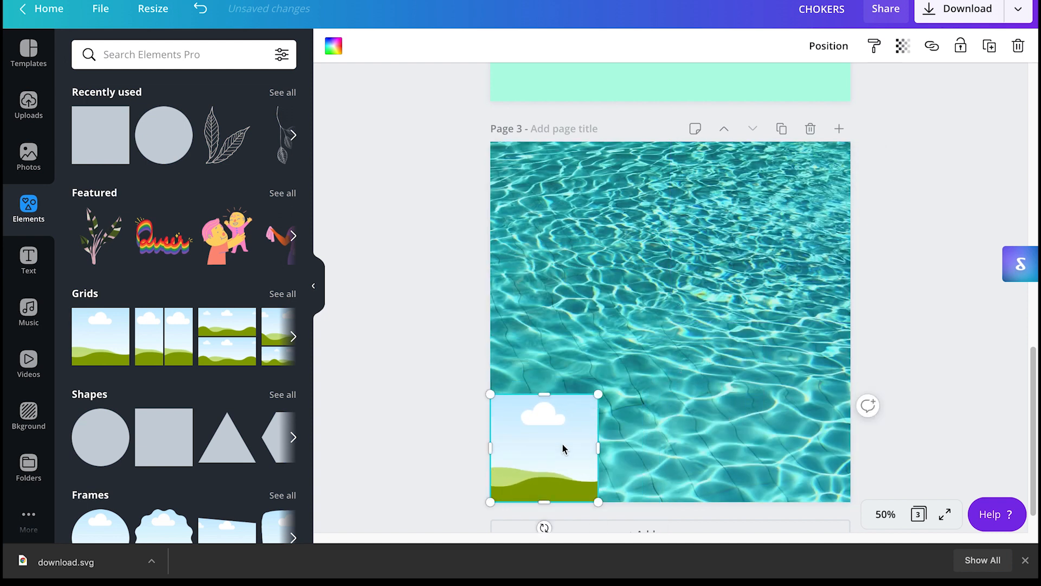
# Duplicate the square frame into three copies, arrange them side by side across page 3 and tidy them up
pyautogui.press('super+space')
pyautogui.press('Escape')
pyautogui.press('super+d')
pyautogui.moveTo(725, 321); pyautogui.dragTo(776, 304)
pyautogui.press('super+v')
pyautogui.click(759, 301)
pyautogui.moveTo(671, 320); pyautogui.dragTo(699, 371)
pyautogui.moveTo(542, 440); pyautogui.dragTo(542, 314)
pyautogui.moveTo(933, 274); pyautogui.dragTo(521, 315)
pyautogui.click(840, 48)
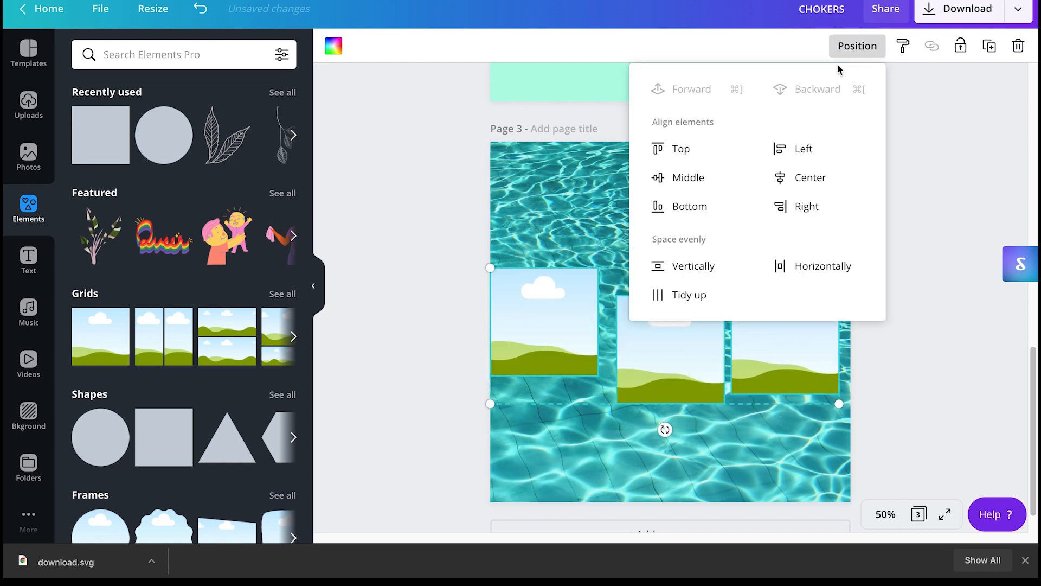
pyautogui.click(695, 294)
# Move the row of three frames so that it is centered horizontally on page 3
pyautogui.click(940, 345)
pyautogui.moveTo(940, 345); pyautogui.dragTo(480, 366)
pyautogui.moveTo(562, 314); pyautogui.dragTo(568, 309)
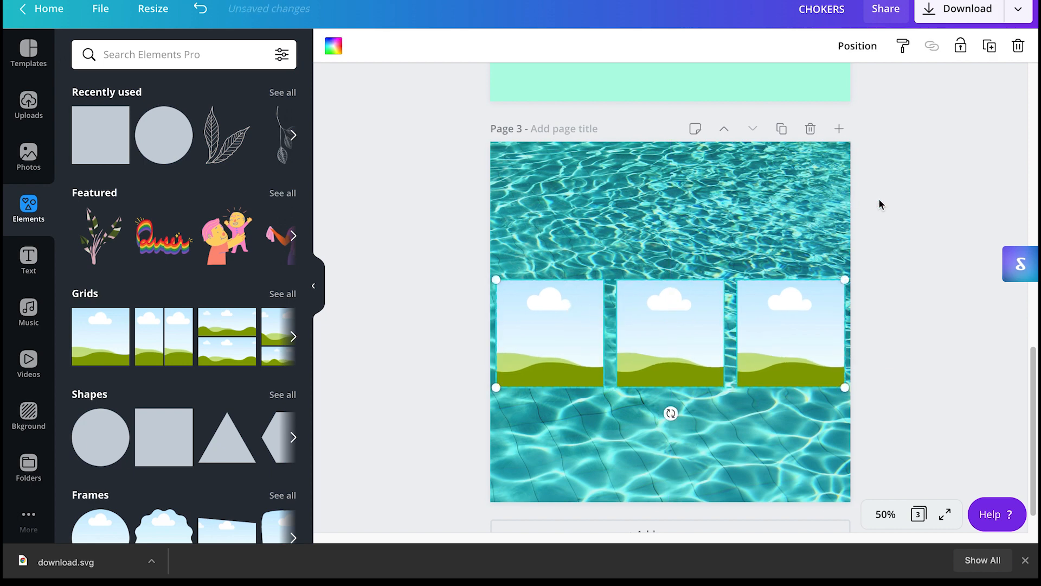
pyautogui.click(903, 216)
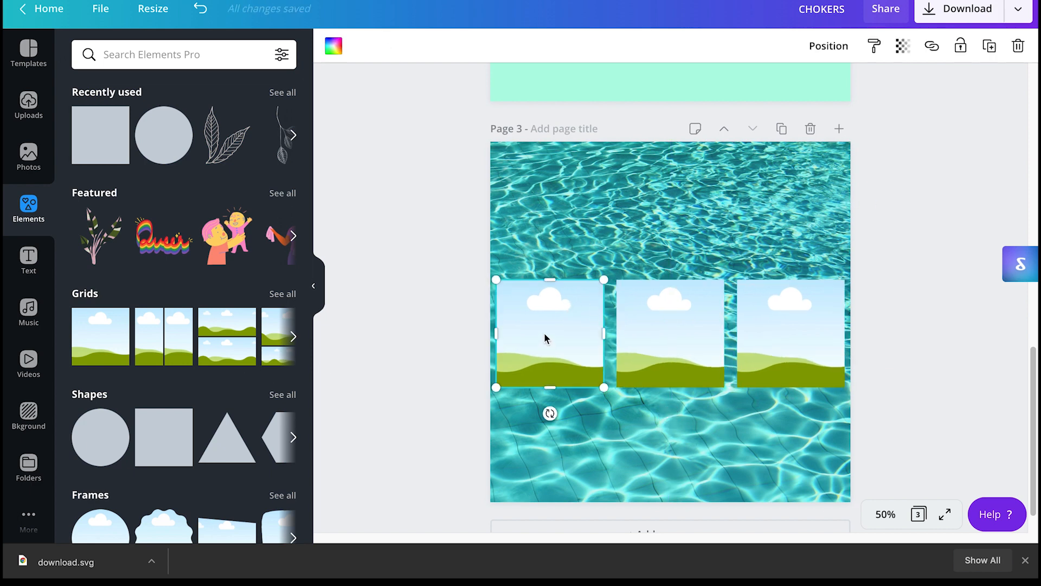
pyautogui.moveTo(409, 343); pyautogui.dragTo(868, 347)
pyautogui.click(856, 45)
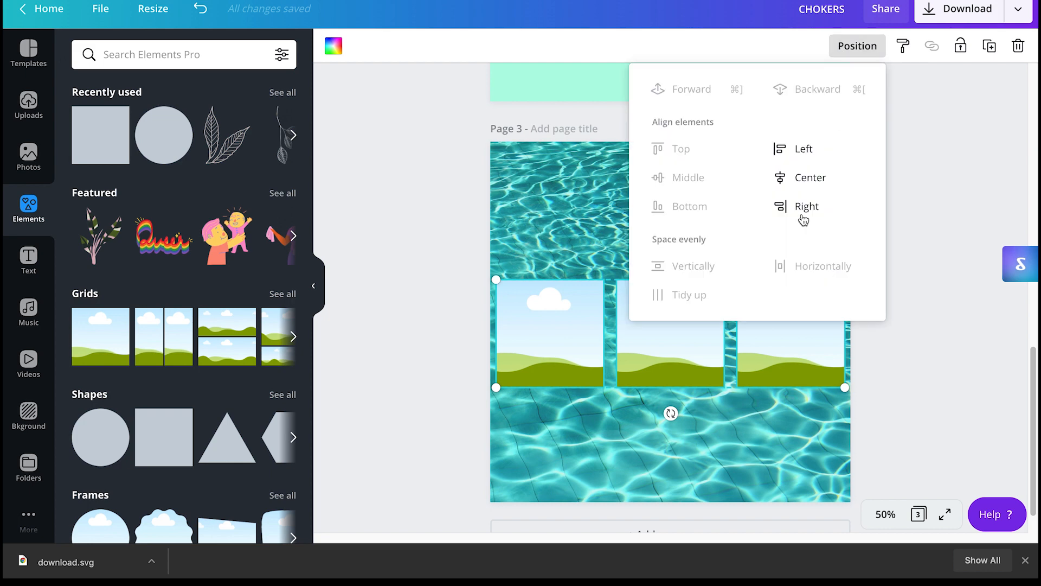
pyautogui.click(922, 228)
# Move the two outer frames slightly inward and space all three frames evenly in the horizontal direction
pyautogui.click(572, 343)
pyautogui.moveTo(572, 344); pyautogui.dragTo(567, 341)
pyautogui.moveTo(807, 335); pyautogui.dragTo(806, 327)
pyautogui.click(834, 54)
pyautogui.moveTo(888, 286); pyautogui.dragTo(495, 343)
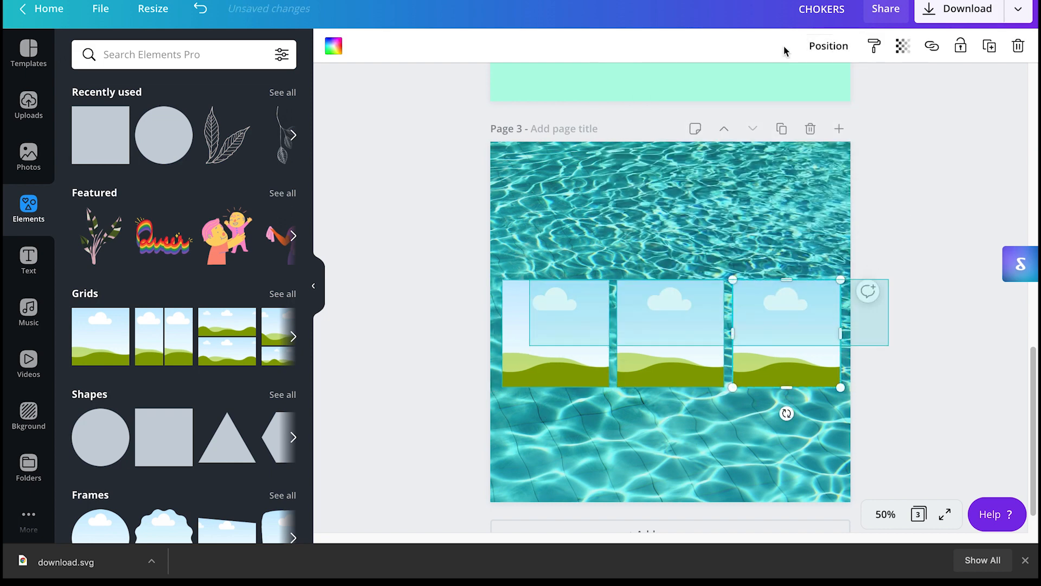
pyautogui.click(857, 45)
pyautogui.click(802, 262)
pyautogui.click(913, 322)
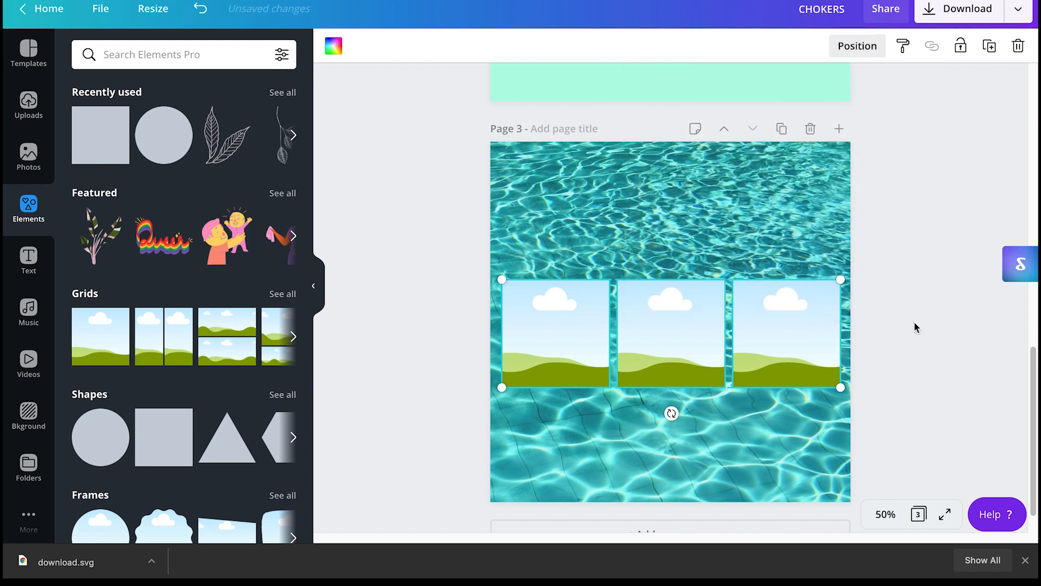
# Copy the Rose Gold Filled Gucci Links image from the shop page and place it in the middle frame
pyautogui.press('super+shift+5')
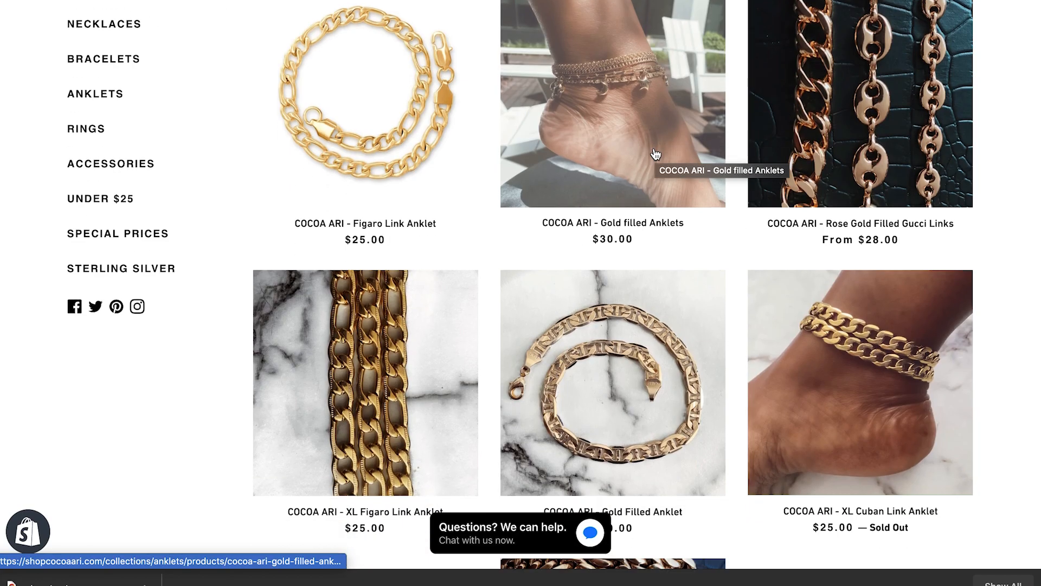
pyautogui.rightClick(891, 74)
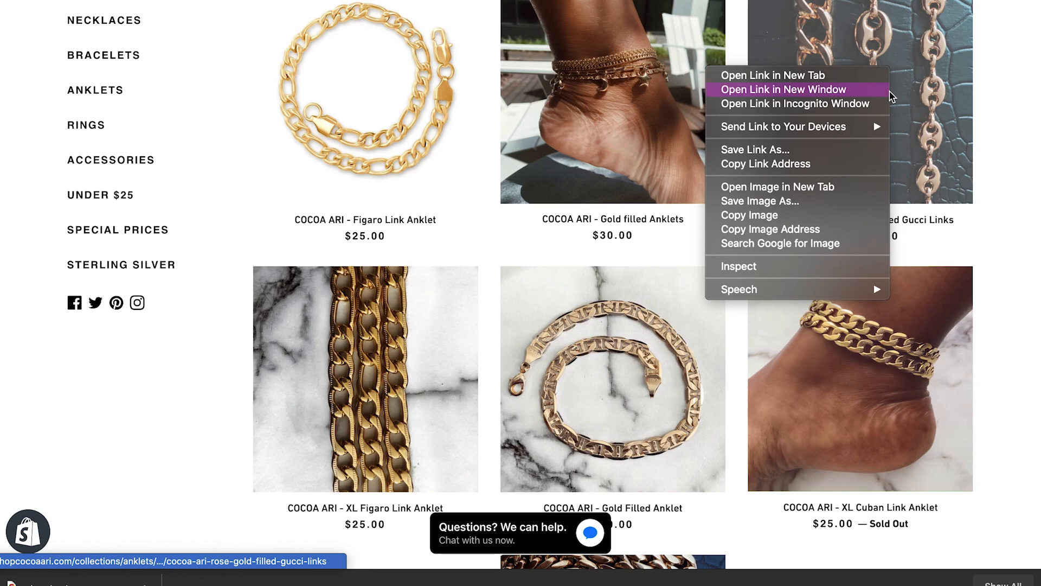
pyautogui.click(770, 215)
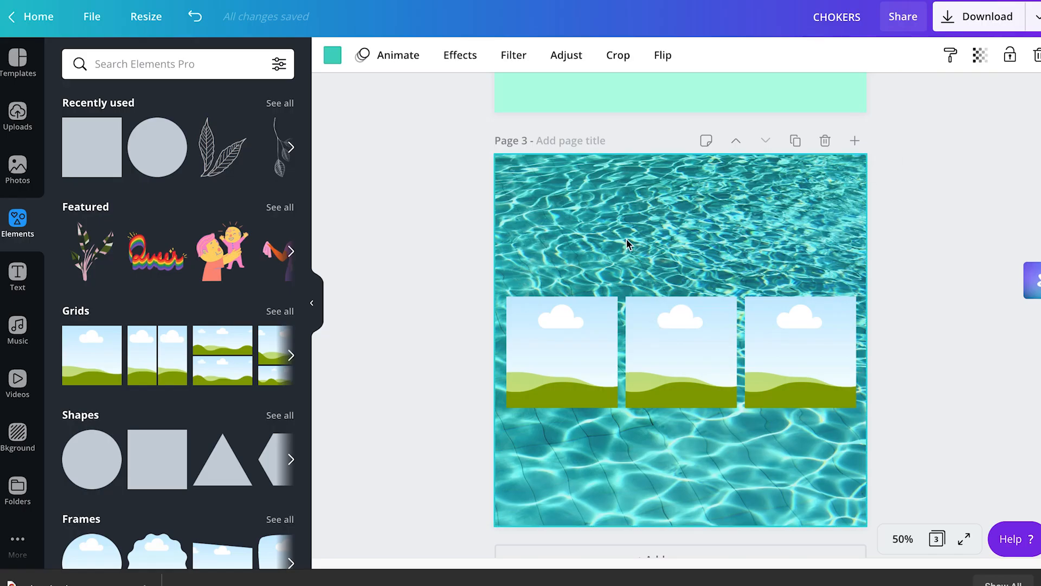
pyautogui.press('super+v')
pyautogui.moveTo(724, 305); pyautogui.dragTo(700, 358)
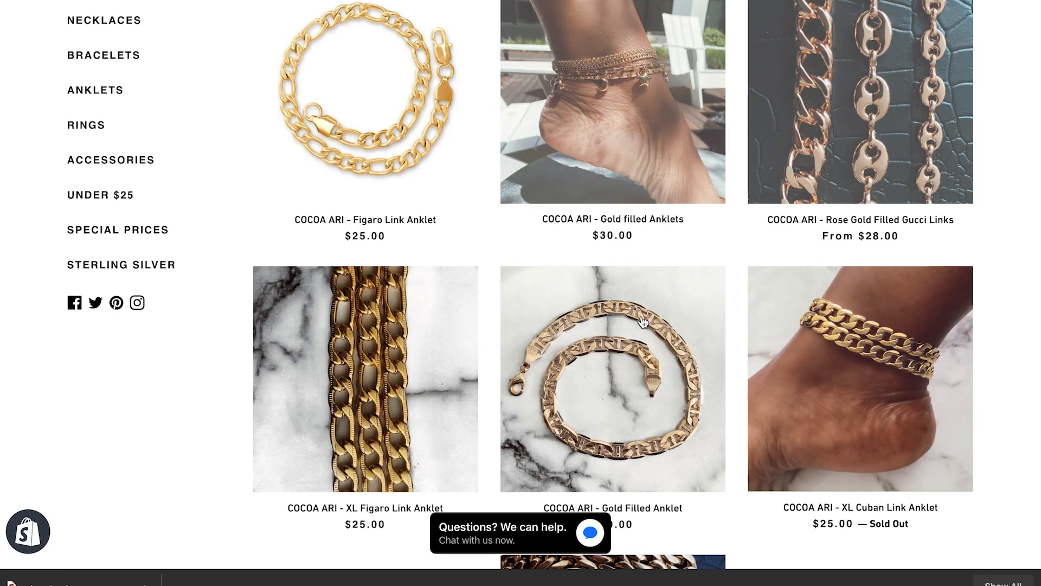
# Copy the Chunky Cuban Link Anklet image from the shop page and place it in the left frame
pyautogui.scroll(-8, 642, 322)
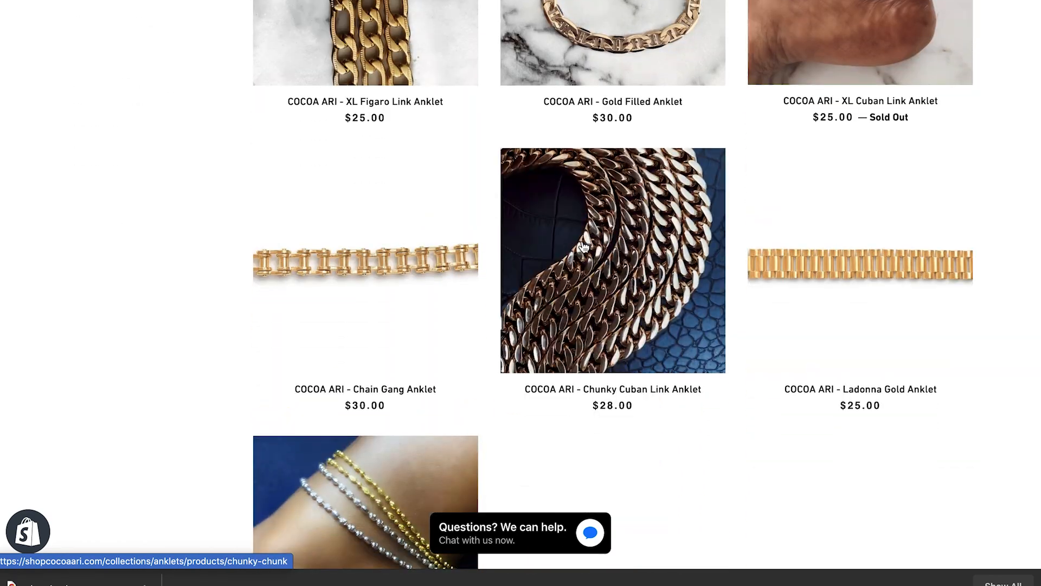
pyautogui.rightClick(584, 237)
pyautogui.click(656, 384)
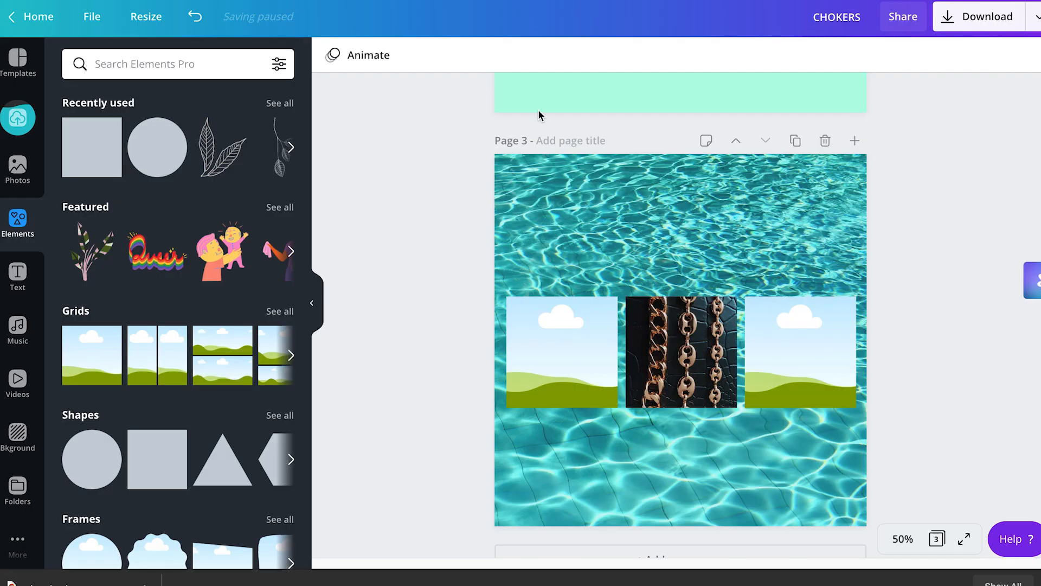
pyautogui.click(556, 183)
pyautogui.press('super+v')
pyautogui.moveTo(587, 350); pyautogui.dragTo(547, 353)
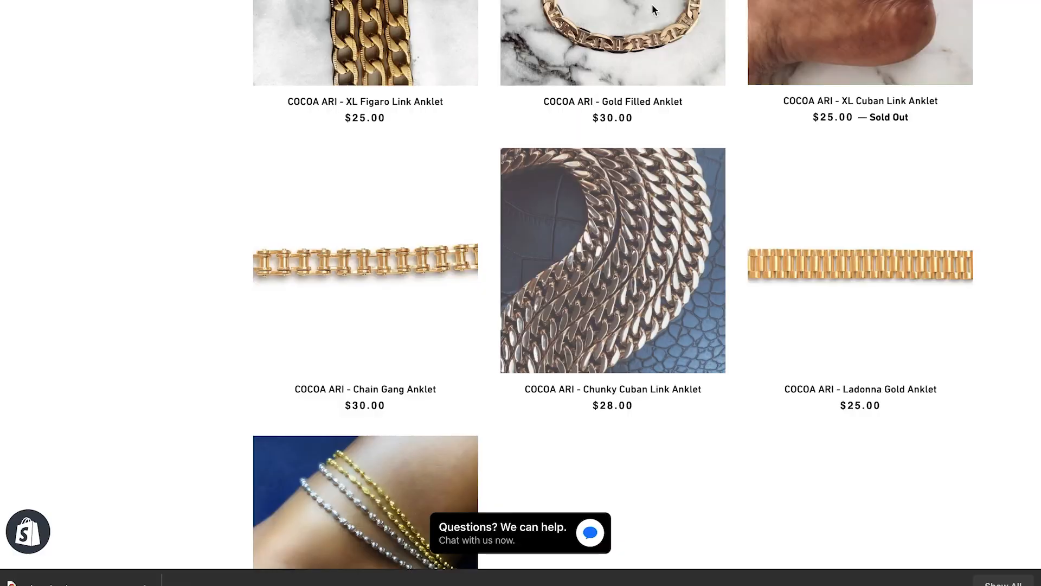
# Copy the XL Figaro Link Anklet image from the shop page and place it in the right frame
pyautogui.scroll(-7, 713, 199)
pyautogui.scroll(10, 714, 199)
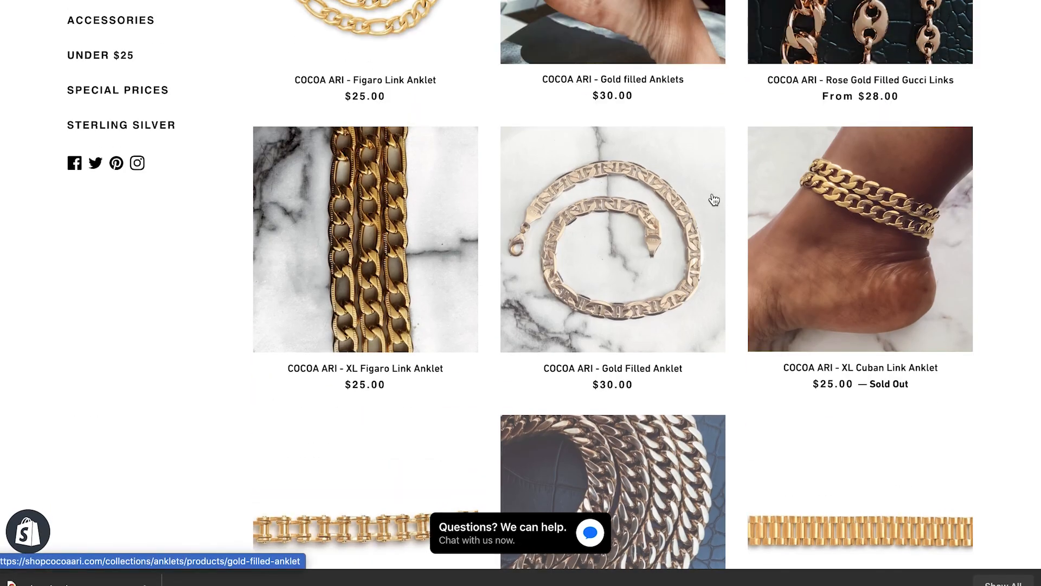
pyautogui.rightClick(410, 343)
pyautogui.click(464, 489)
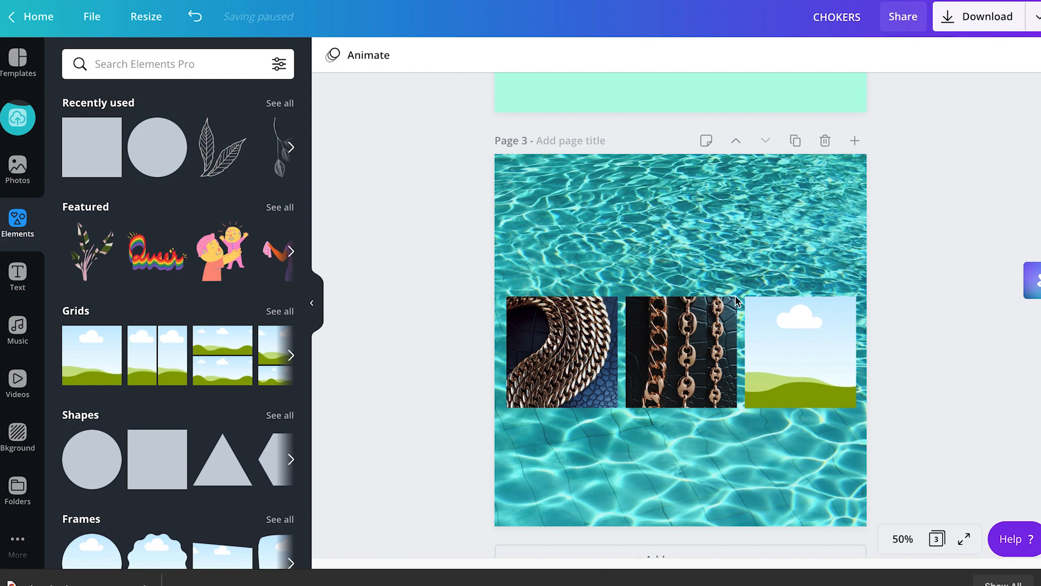
pyautogui.press('super+space')
pyautogui.click(700, 215)
pyautogui.hotkey('ctrl', 'v')
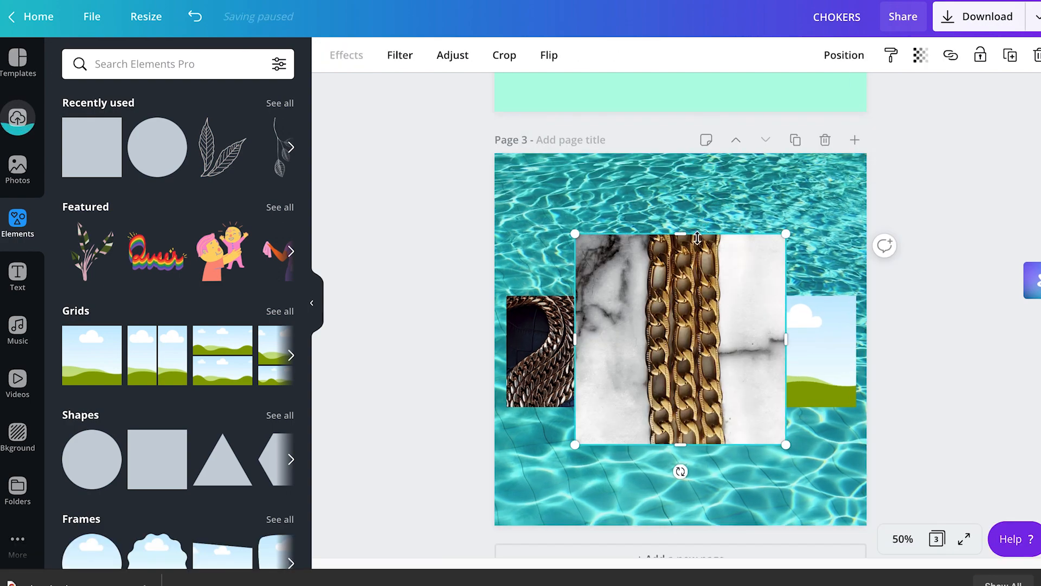
pyautogui.press('super+v')
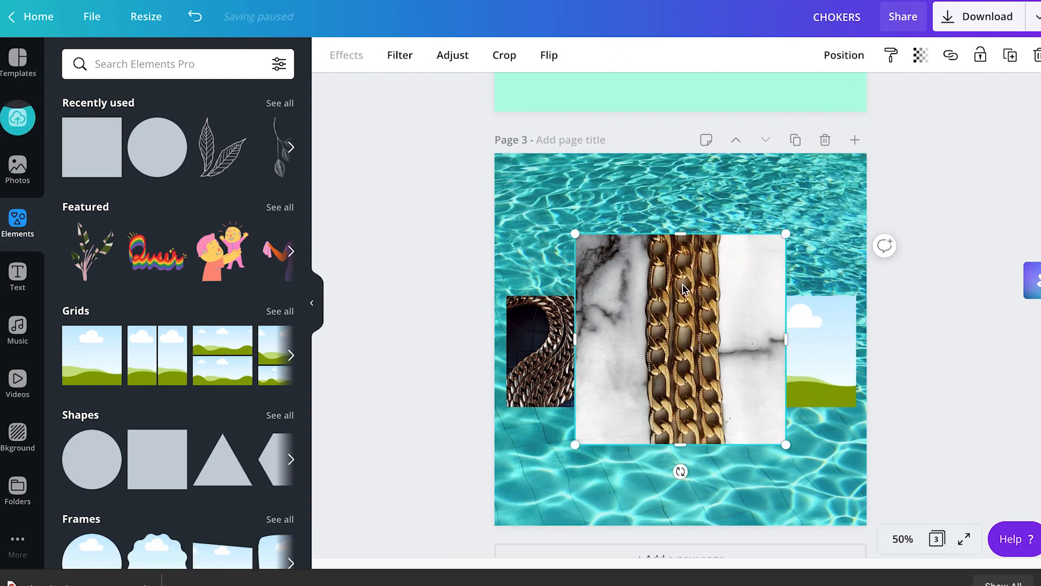
pyautogui.moveTo(682, 293); pyautogui.dragTo(818, 338)
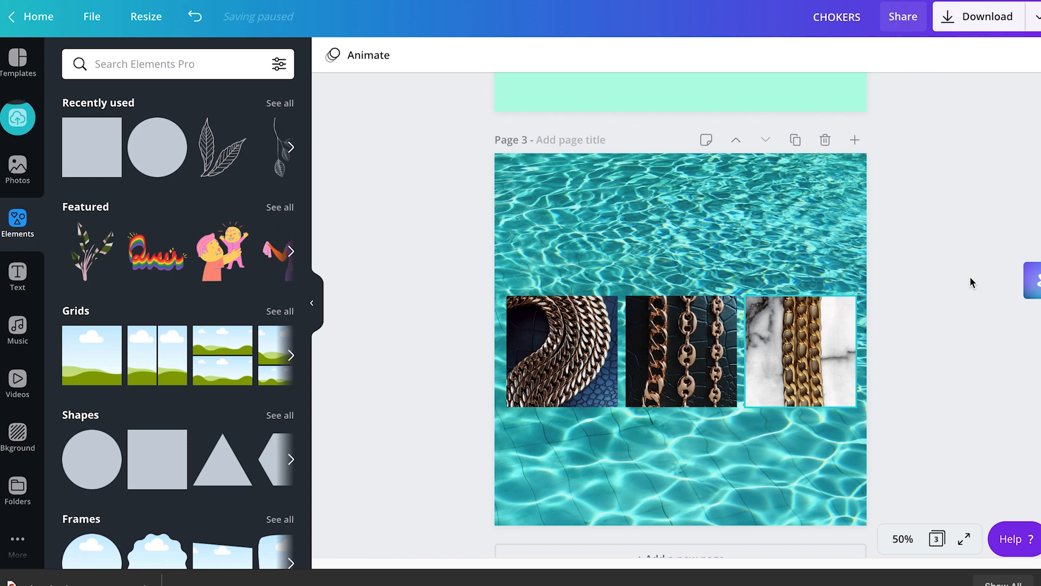
pyautogui.moveTo(455, 260); pyautogui.dragTo(909, 427)
# Add a fourth page and search the backgrounds for "leaves"
pyautogui.scroll(-1, 909, 427)
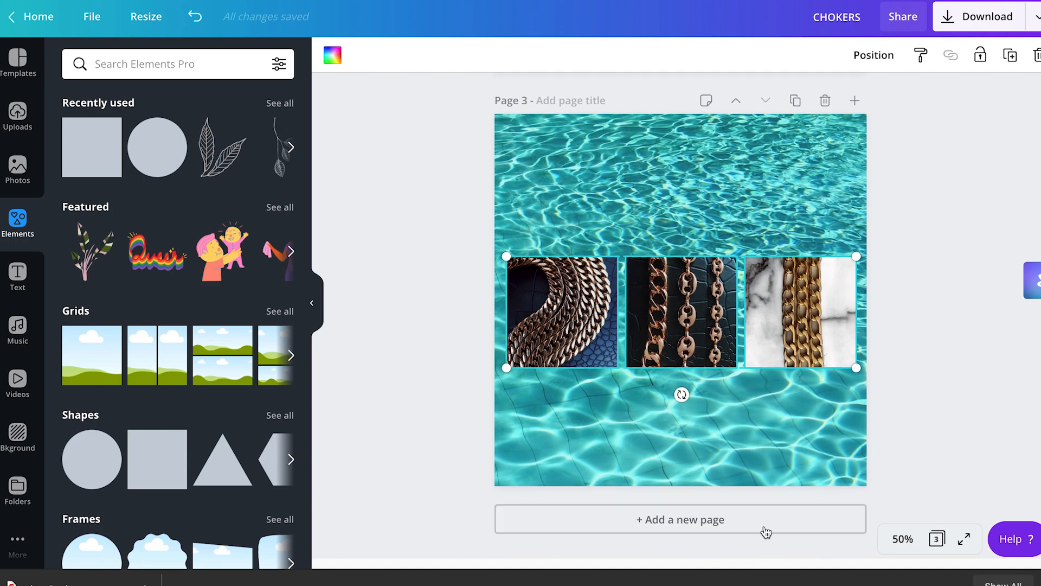
pyautogui.click(729, 529)
pyautogui.scroll(7, 597, 341)
pyautogui.scroll(-3, 597, 341)
pyautogui.click(17, 434)
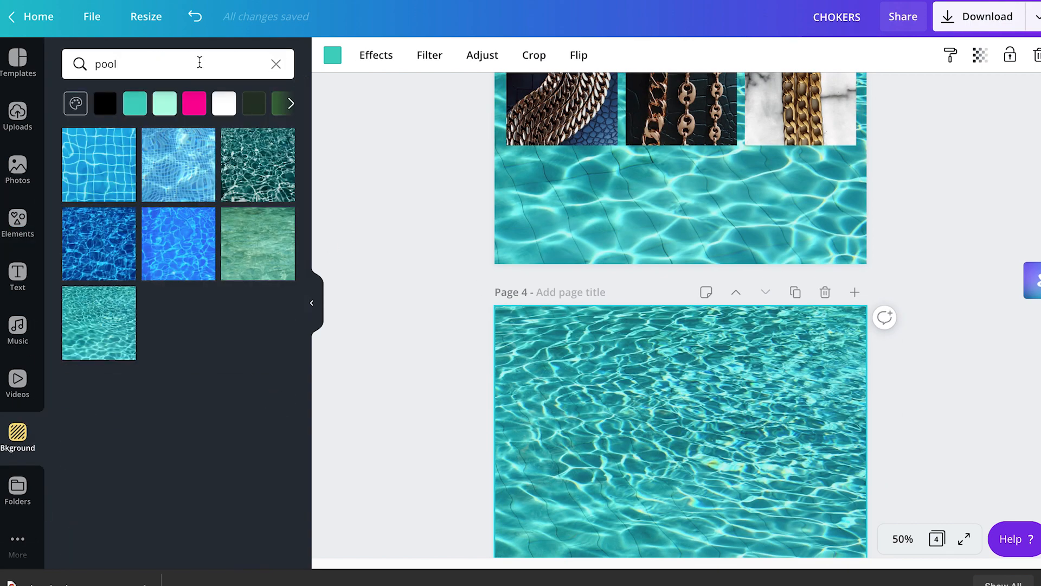
pyautogui.click(199, 62)
pyautogui.write('leaves')
pyautogui.press('Return')
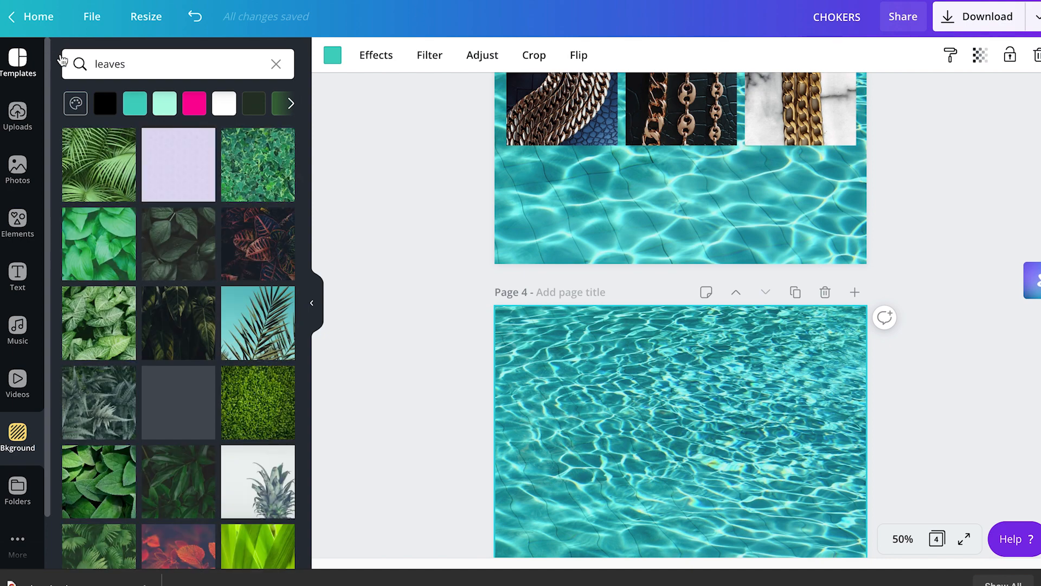
# Apply the dense bright green hedge leaves background to page 4
pyautogui.scroll(-3, 281, 217)
pyautogui.click(275, 293)
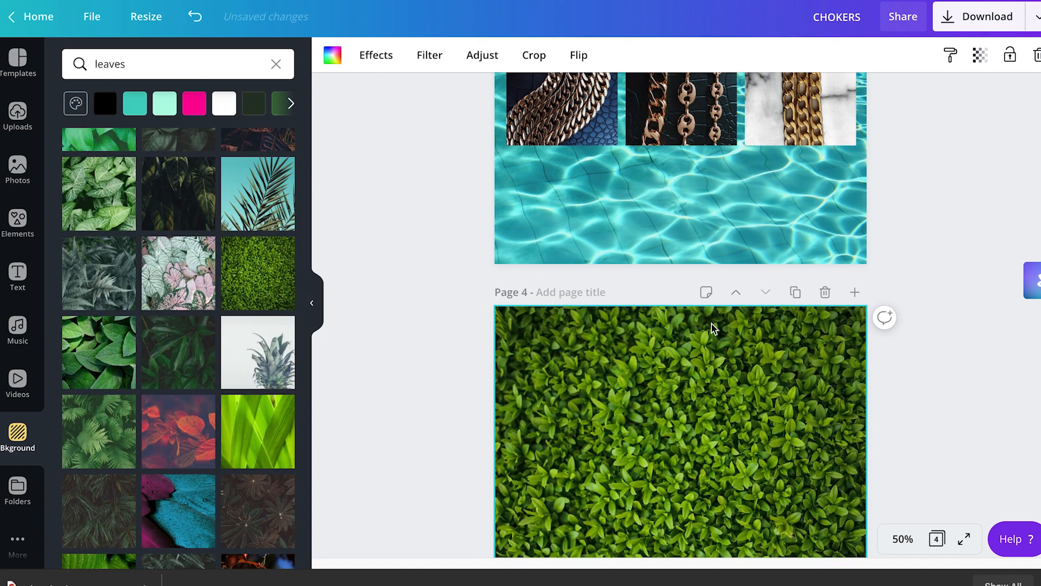
pyautogui.scroll(-2, 714, 328)
pyautogui.scroll(-5, 182, 302)
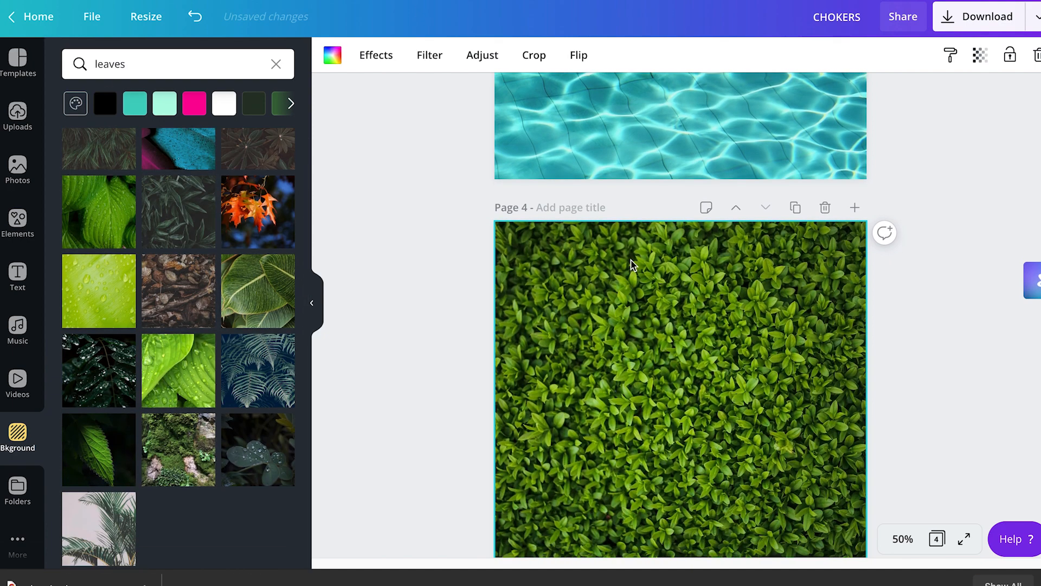
pyautogui.scroll(-2, 633, 265)
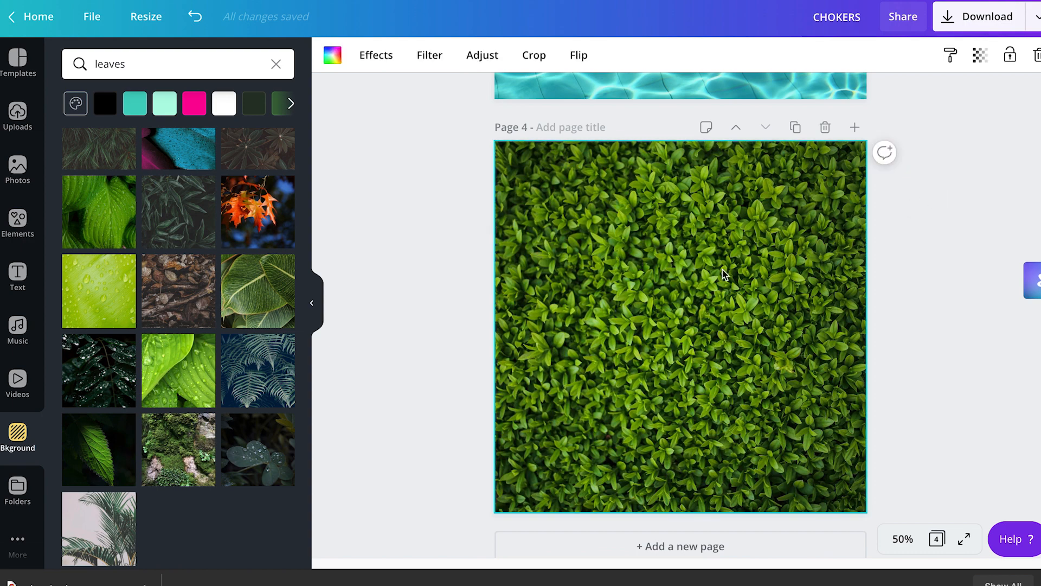
# Add the heading "Free Shipping" to page 4 and place it horizontally centered, slightly above the middle
pyautogui.click(17, 277)
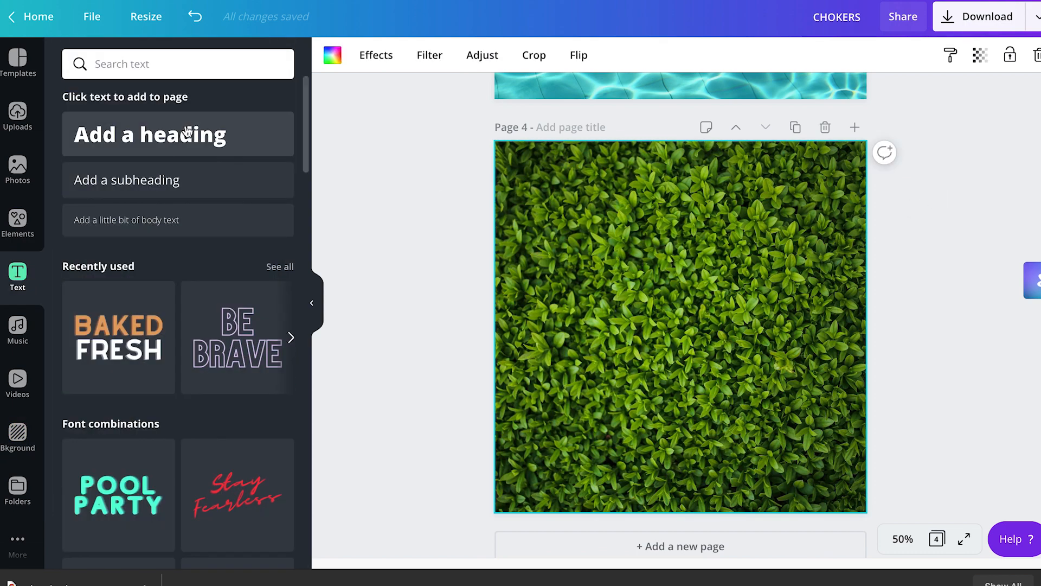
pyautogui.click(187, 133)
pyautogui.write('Free')
pyautogui.press('BackSpace')
pyautogui.press('BackSpace')
pyautogui.press('BackSpace')
pyautogui.write('ree Shipping')
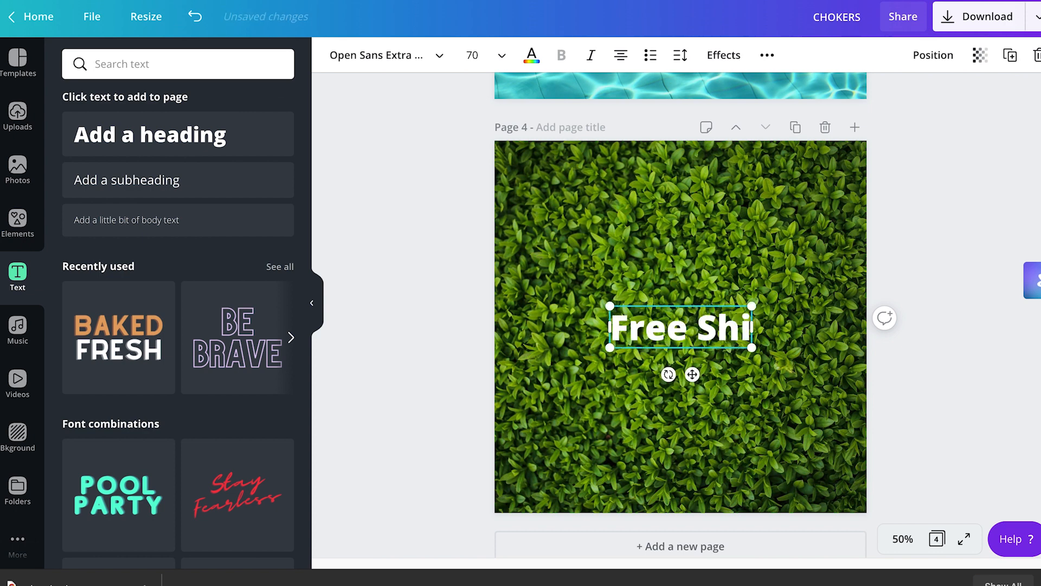
pyautogui.click(755, 261)
pyautogui.moveTo(721, 336); pyautogui.dragTo(722, 288)
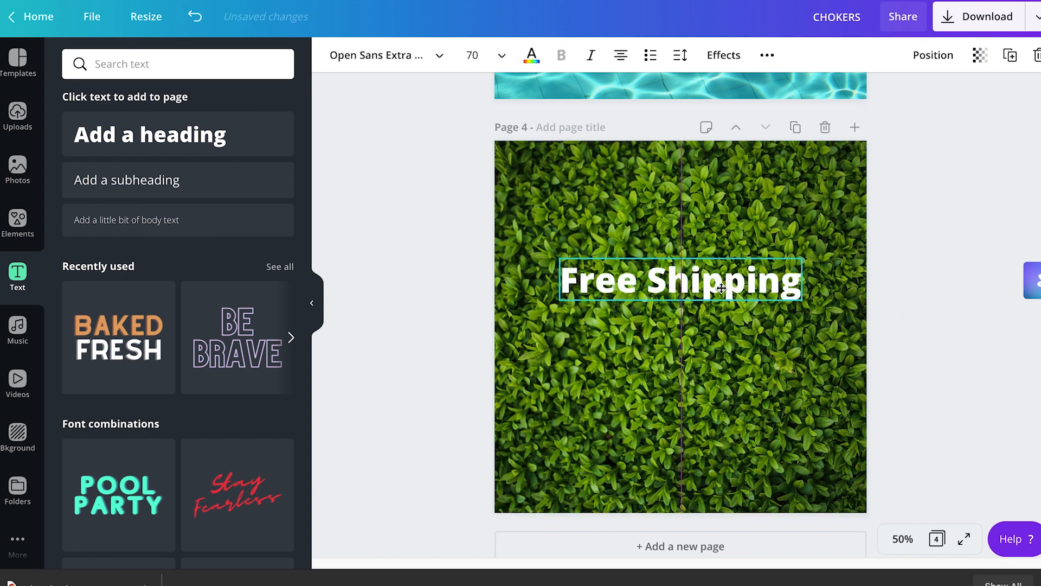
pyautogui.click(744, 383)
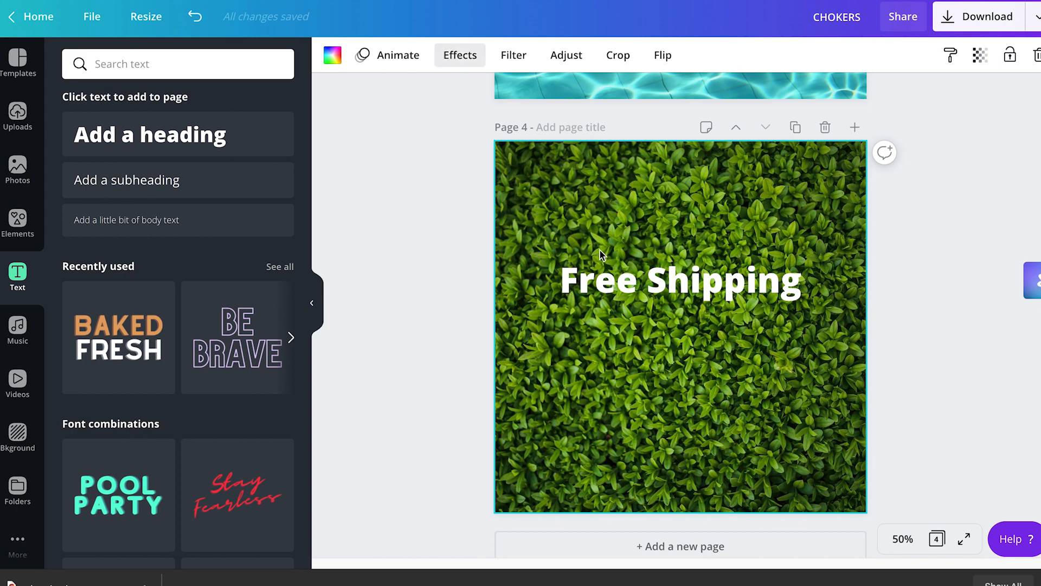
# Retype the page 4 heading in capitals as "FREE SHIPPING"
pyautogui.doubleClick(681, 281)
pyautogui.write('FREE SHIP')
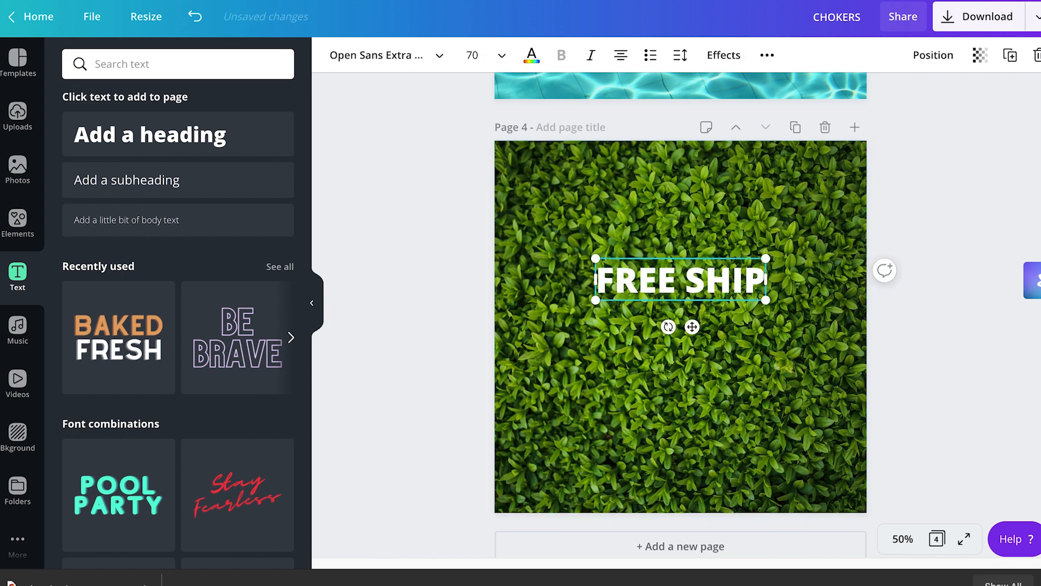
pyautogui.write('PING')
# Set the transparency of page 4's leaf background to 80
pyautogui.click(759, 380)
pyautogui.click(979, 55)
pyautogui.moveTo(933, 99)
pyautogui.mouseDown()
pyautogui.moveTo(907, 109)
pyautogui.moveTo(918, 105)
pyautogui.mouseUp()
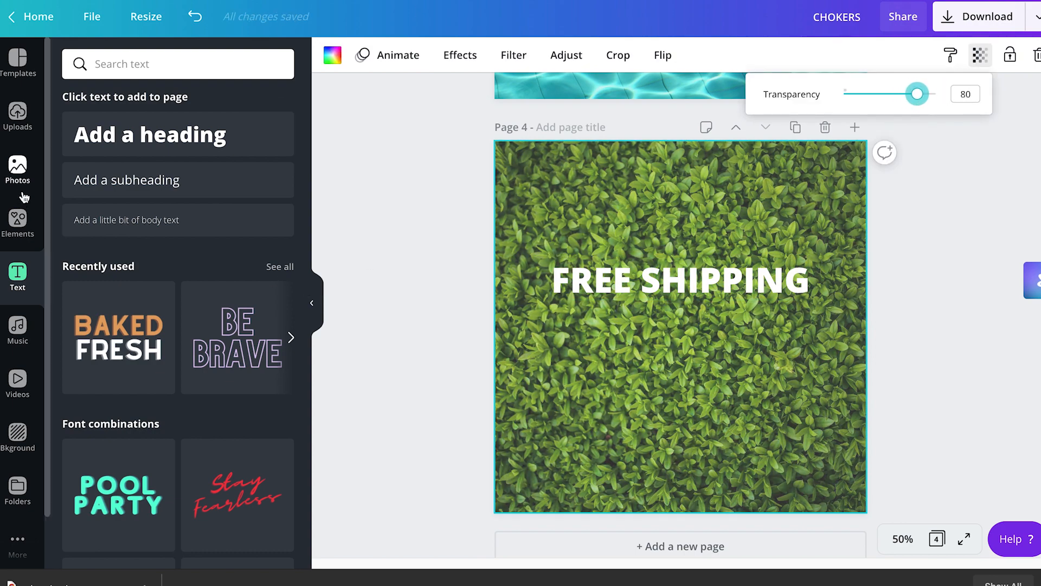
# Add a square shape to page 4 and stretch it to cover the whole page
pyautogui.click(17, 223)
pyautogui.click(92, 147)
pyautogui.moveTo(651, 236); pyautogui.dragTo(568, 151)
pyautogui.moveTo(725, 372); pyautogui.dragTo(866, 507)
# Color the page-sized square black and set its transparency to 31
pyautogui.click(333, 55)
pyautogui.click(77, 203)
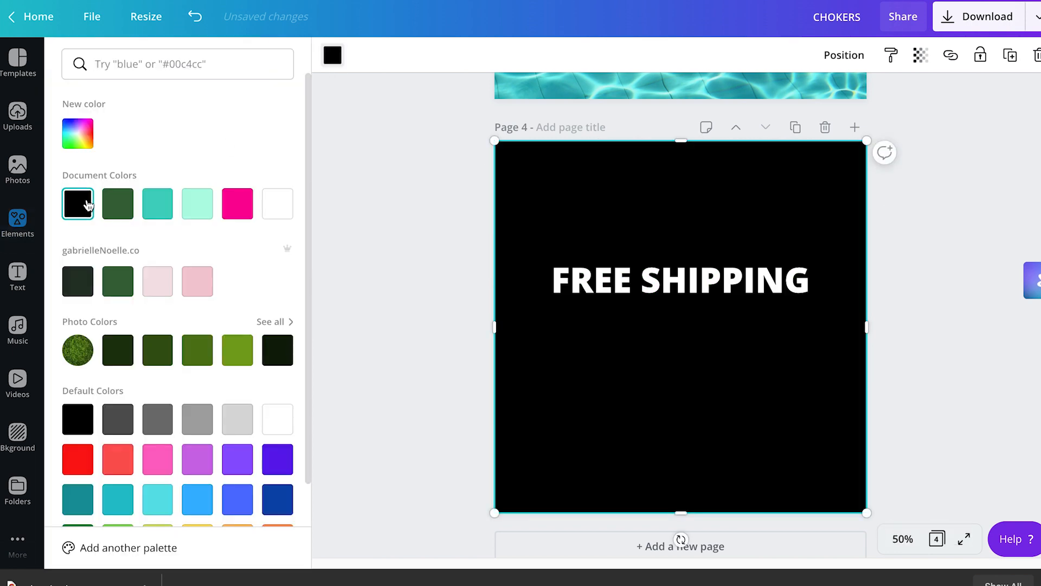
pyautogui.click(920, 55)
pyautogui.moveTo(874, 100); pyautogui.dragTo(815, 104)
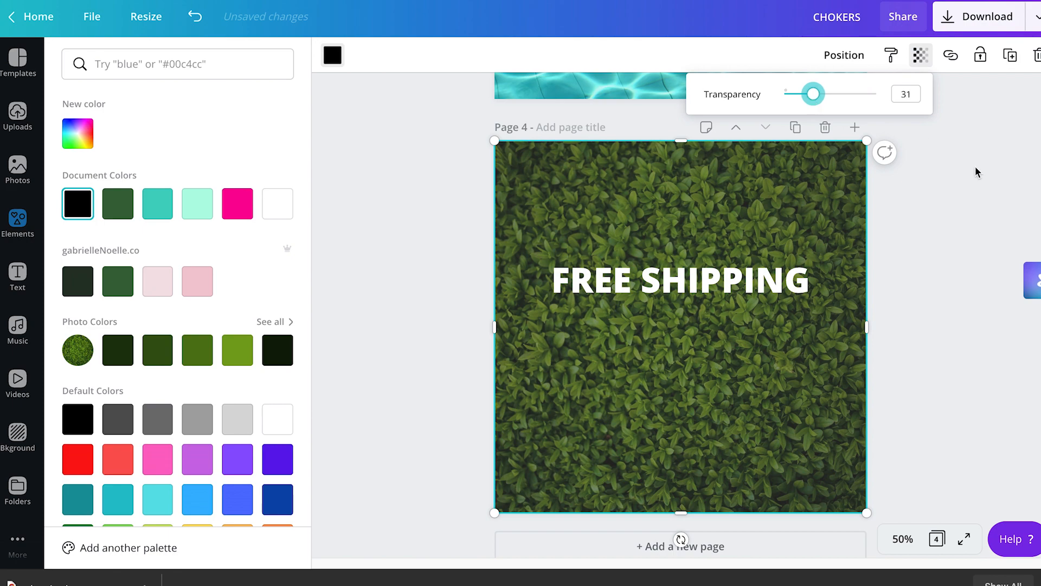
# Add a subheading reading "Over $100" directly beneath the FREE SHIPPING heading on page 4
pyautogui.click(843, 249)
pyautogui.click(692, 279)
pyautogui.click(17, 273)
pyautogui.click(174, 181)
pyautogui.hotkey('ctrl', 'a')
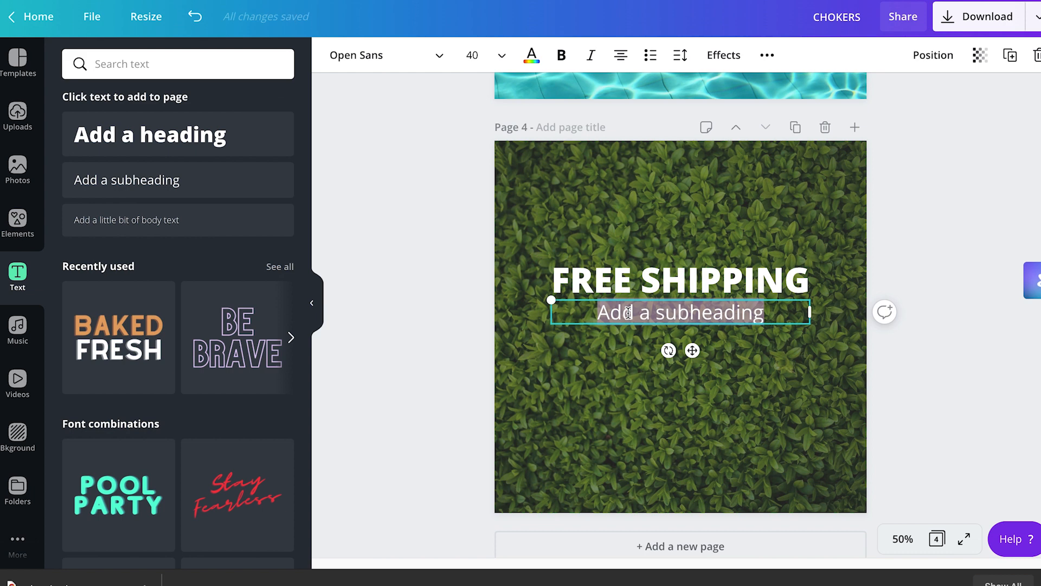
pyautogui.write('Over $100')
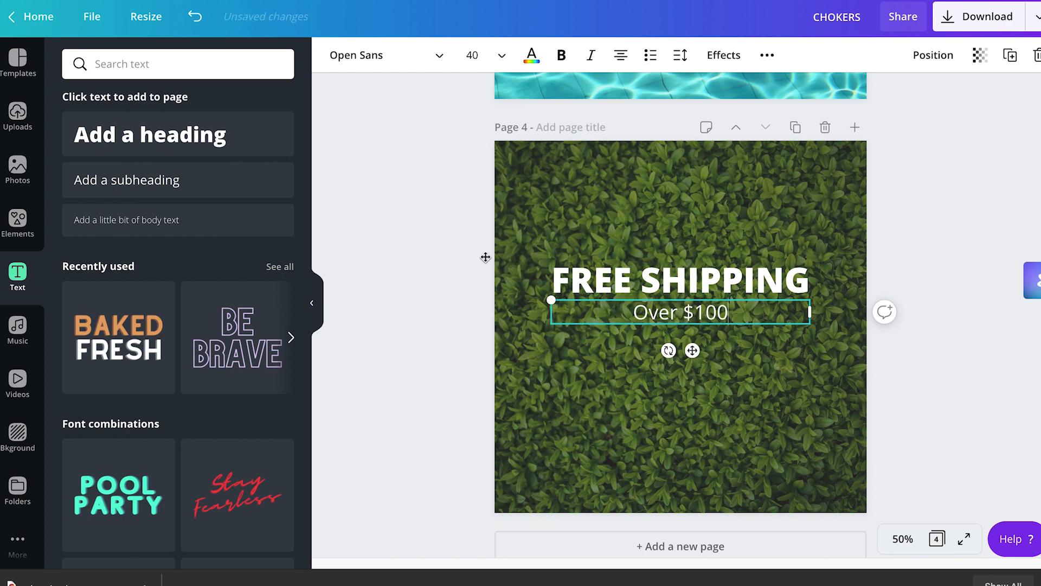
# Enlarge the Over $100 subheading on page 4 and scale it down slightly together with the heading
pyautogui.moveTo(485, 257); pyautogui.dragTo(395, 229)
pyautogui.click(958, 196)
pyautogui.moveTo(664, 309); pyautogui.dragTo(744, 317)
pyautogui.moveTo(893, 239); pyautogui.dragTo(494, 334)
pyautogui.moveTo(468, 263); pyautogui.dragTo(532, 268)
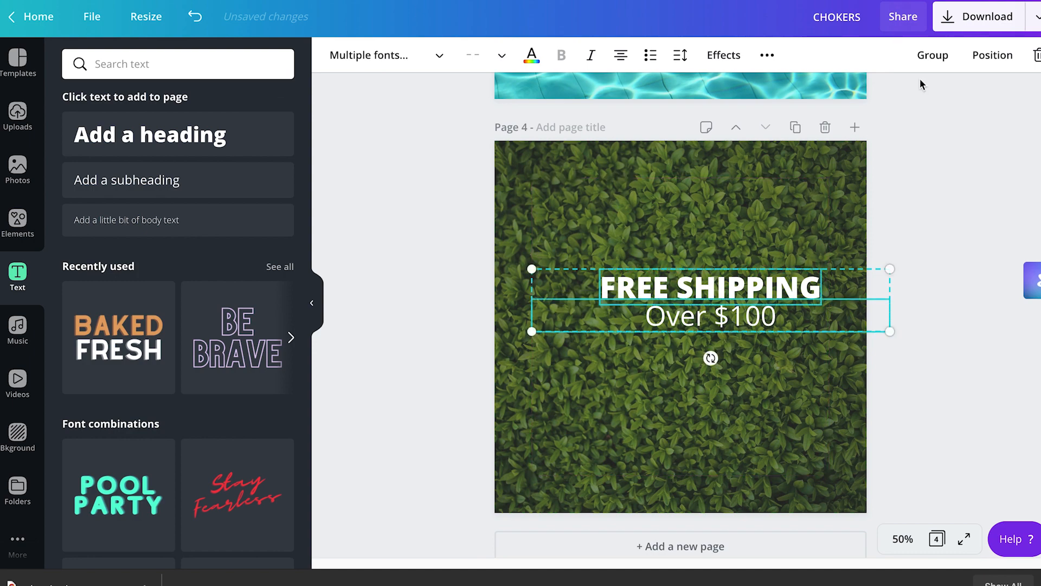
# Center the heading and subheading together horizontally on page 4, keeping them stacked
pyautogui.click(820, 191)
pyautogui.hotkey('ctrl', 'z')
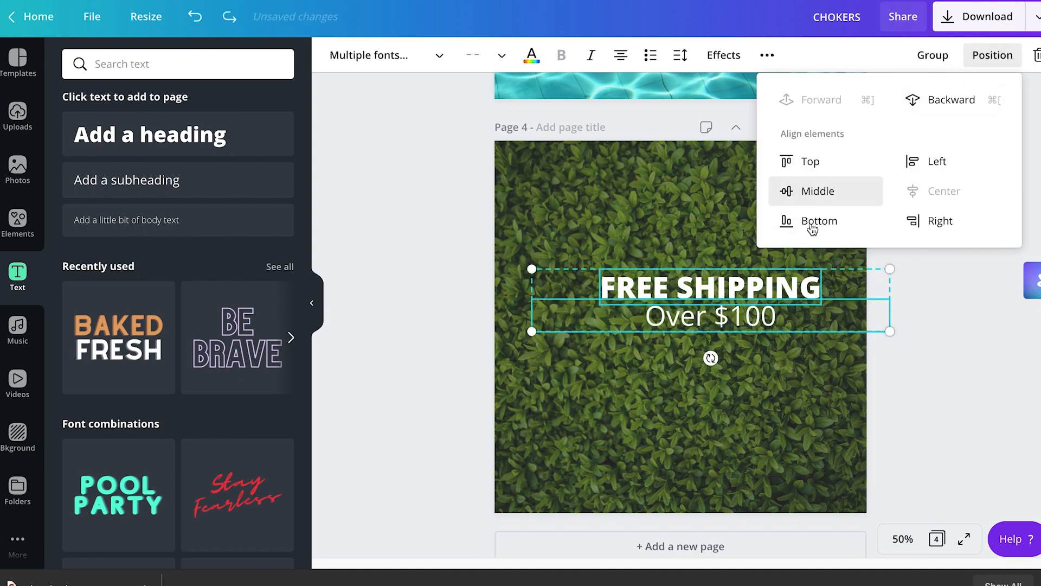
pyautogui.click(742, 295)
pyautogui.moveTo(742, 295); pyautogui.dragTo(738, 303)
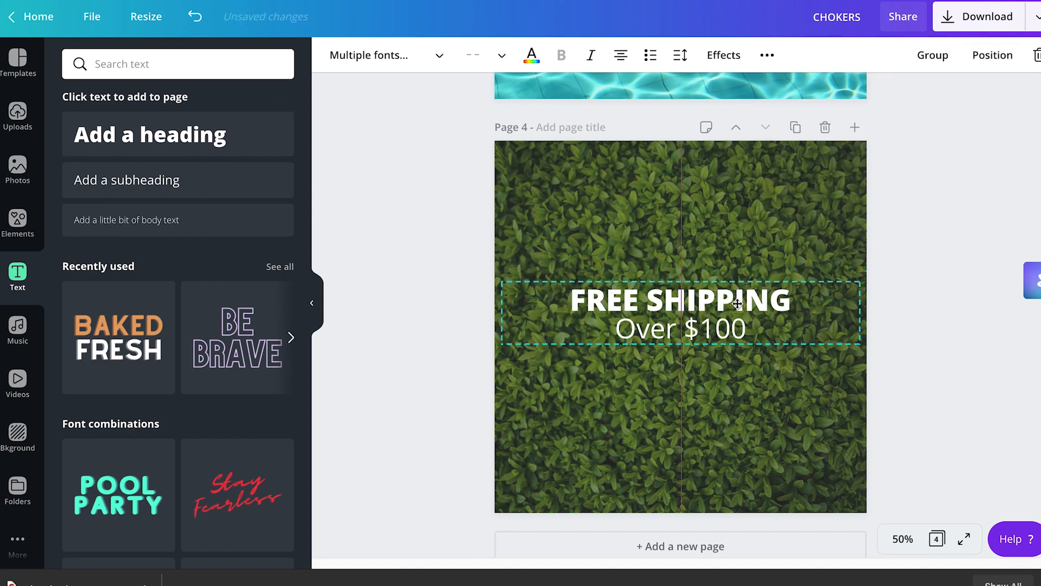
pyautogui.click(943, 181)
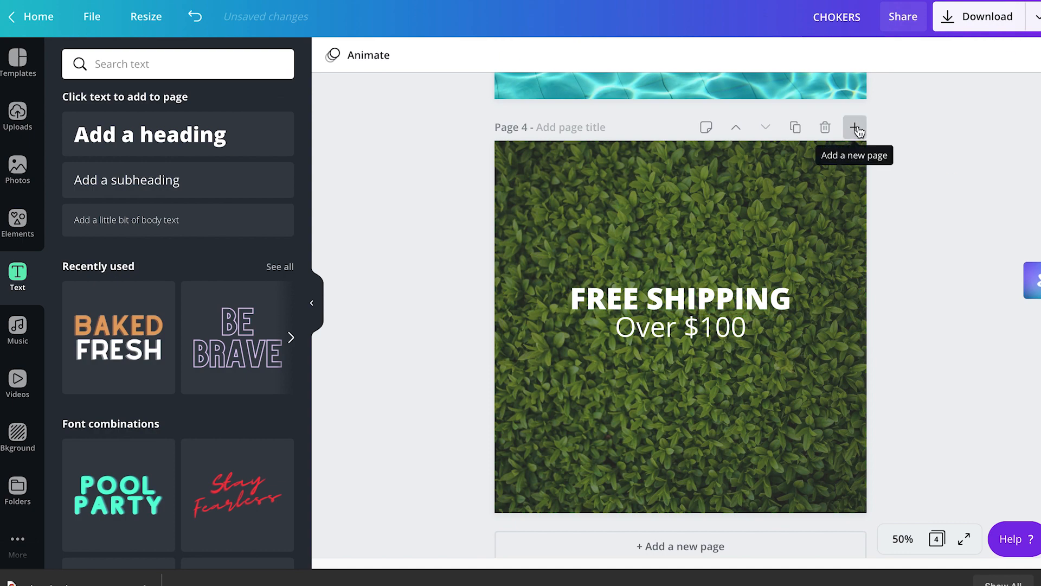
# Move the heading and subheading together to the bottom of page 4, leaving the dark overlay in place
pyautogui.moveTo(703, 363); pyautogui.dragTo(696, 504)
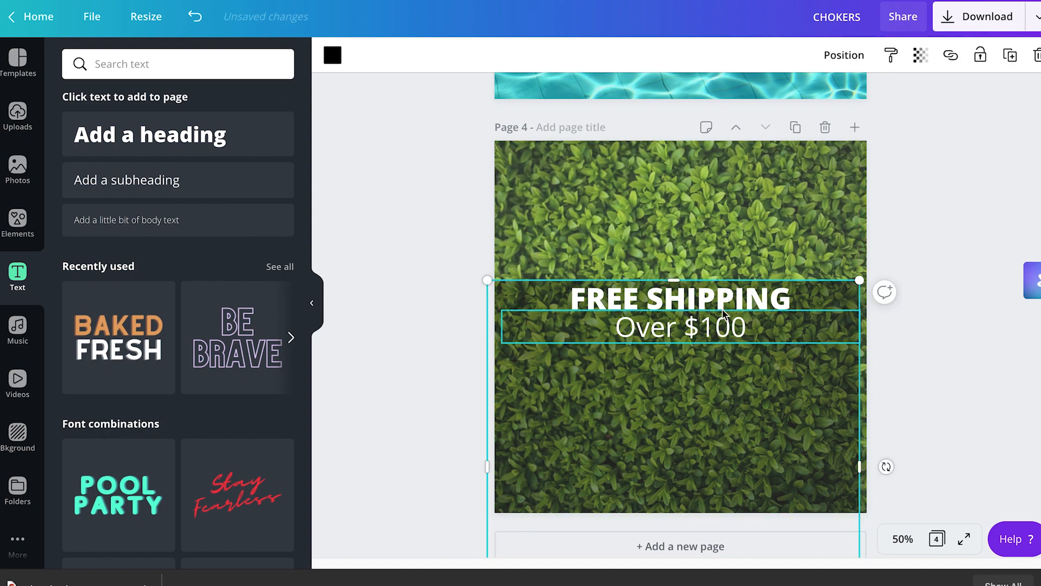
pyautogui.hotkey('ctrl', 'z')
pyautogui.click(717, 294)
pyautogui.keyDown('shift'); pyautogui.click(700, 328); pyautogui.keyUp('shift')
pyautogui.moveTo(715, 304); pyautogui.dragTo(713, 461)
pyautogui.click(919, 293)
# Duplicate page 4 and set the FREE SHIPPING heading on the copy in Eczar SemiBold
pyautogui.scroll(-1, 918, 297)
pyautogui.click(795, 101)
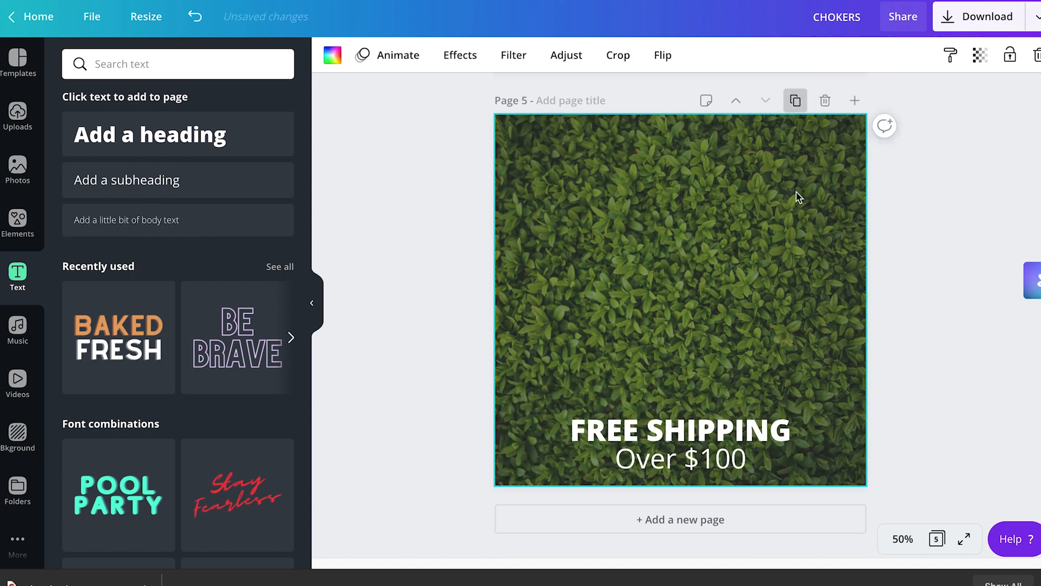
pyautogui.doubleClick(673, 431)
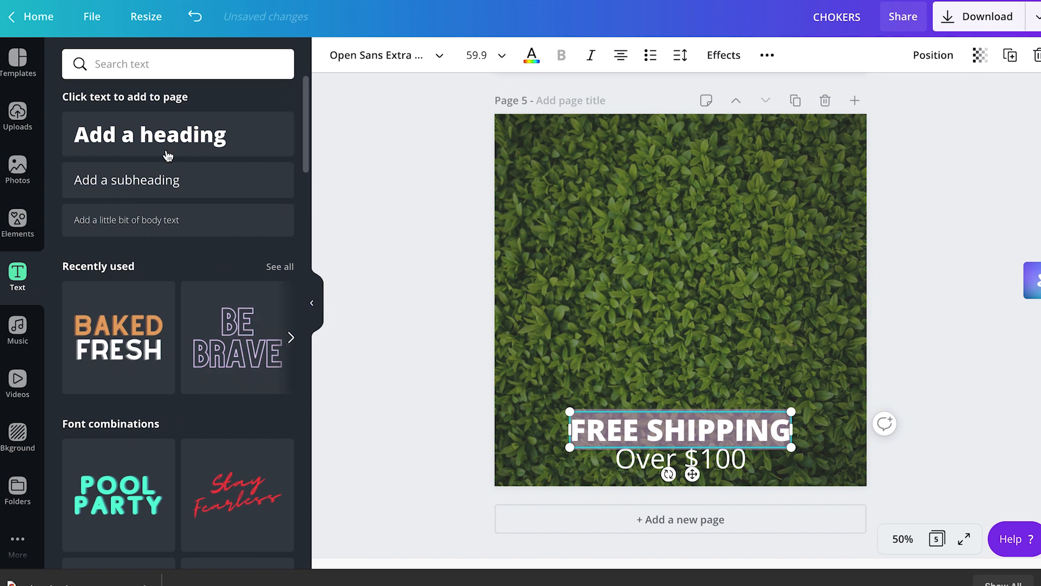
pyautogui.click(385, 55)
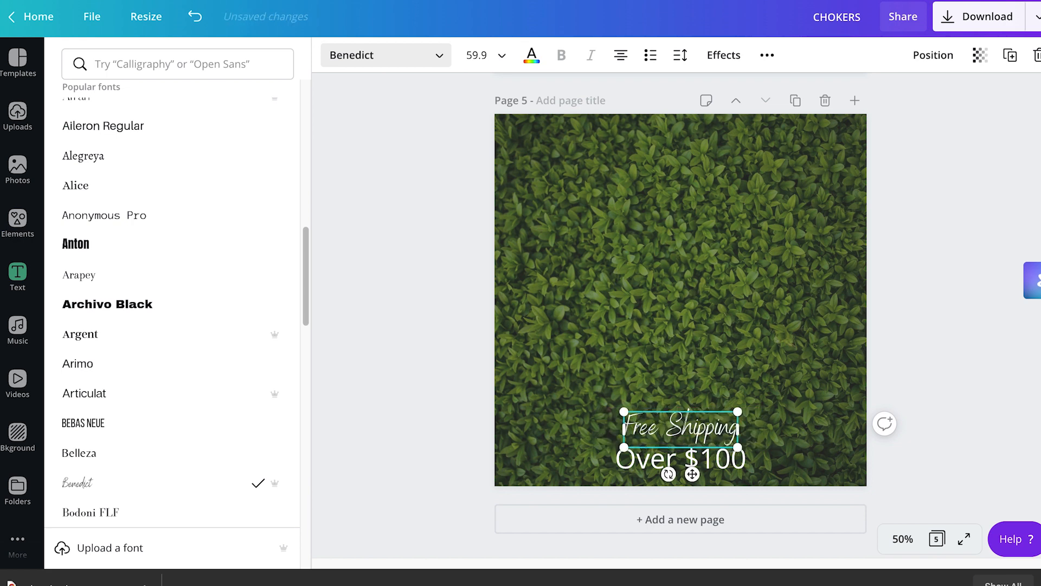
pyautogui.click(102, 429)
pyautogui.scroll(-10, 104, 432)
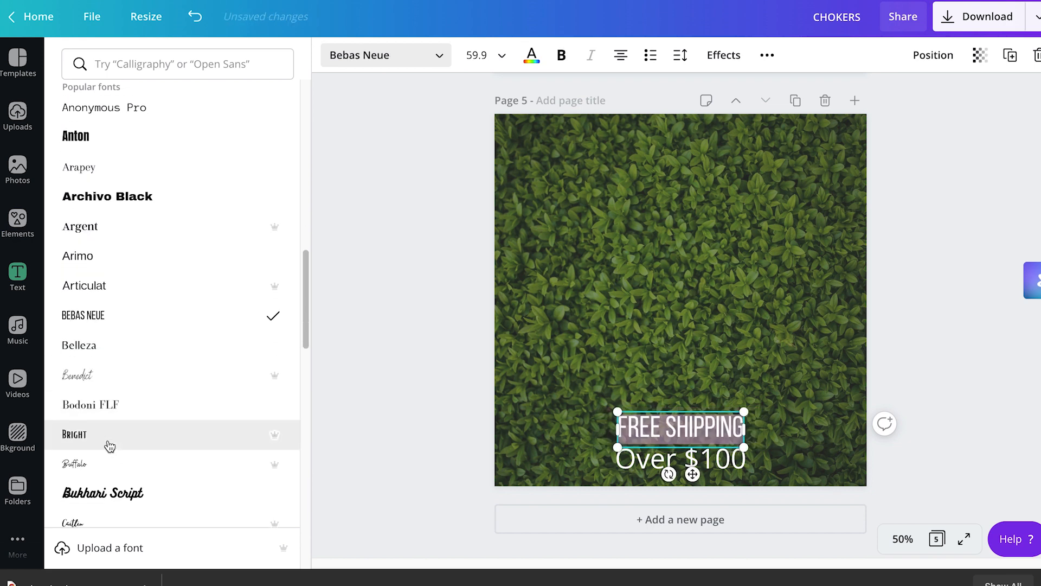
pyautogui.click(75, 247)
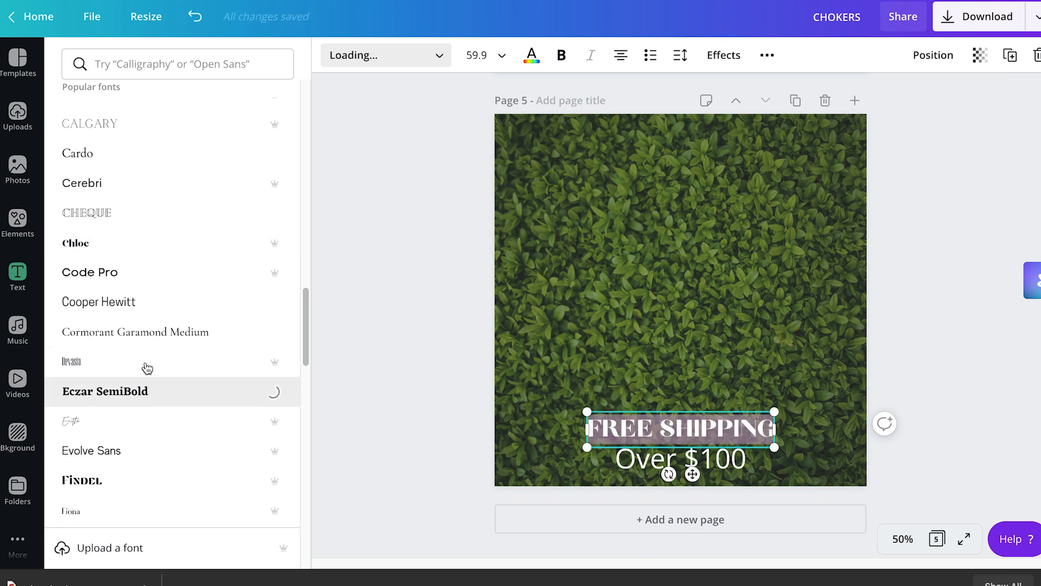
pyautogui.scroll(-3, 144, 367)
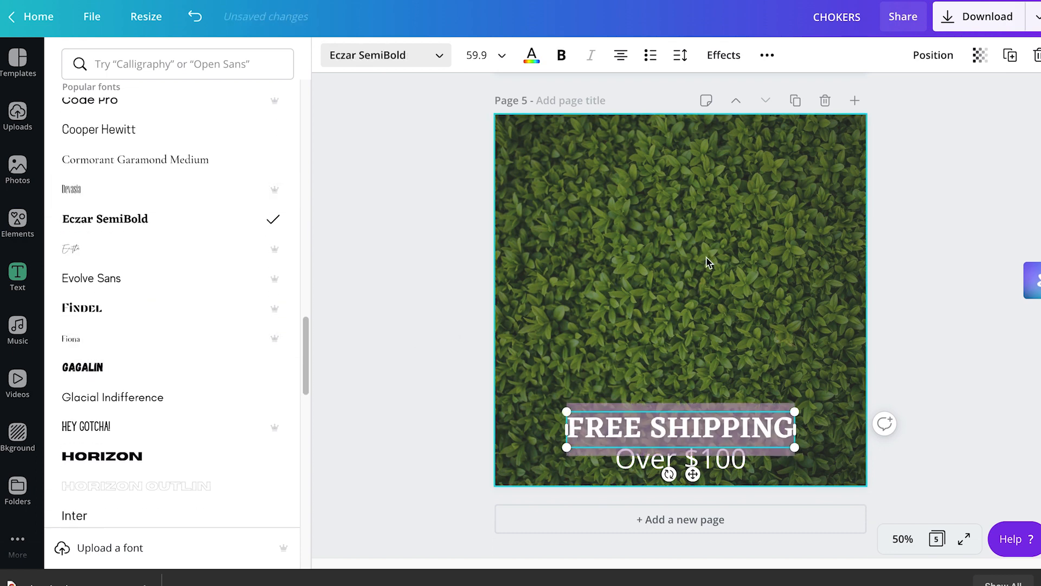
pyautogui.click(707, 262)
pyautogui.scroll(3, 711, 277)
pyautogui.scroll(-3, 711, 282)
# Change the font of the Over $100 subheading on page 5 to Glacial Indifference
pyautogui.click(707, 463)
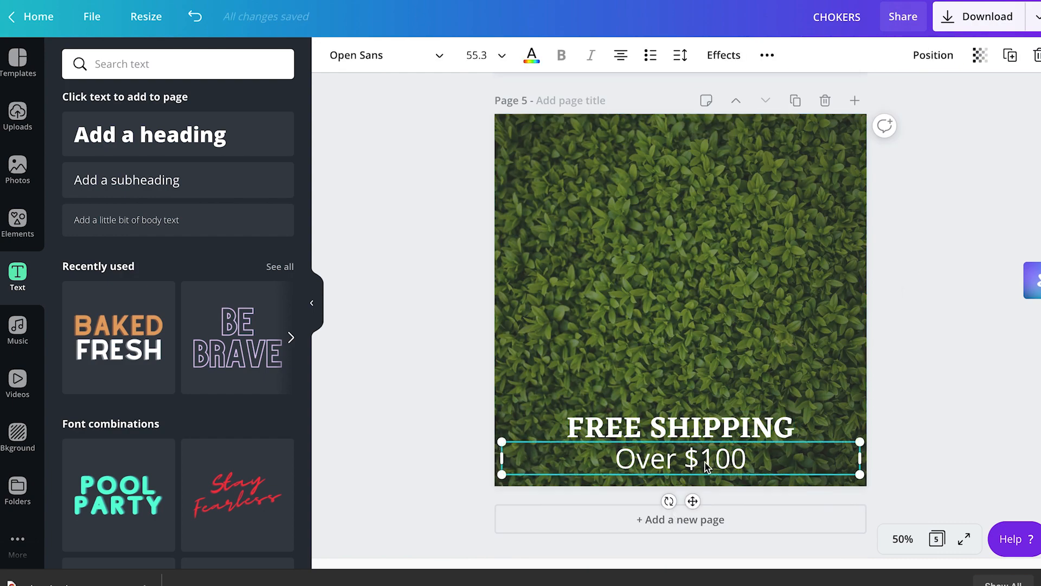
pyautogui.click(380, 56)
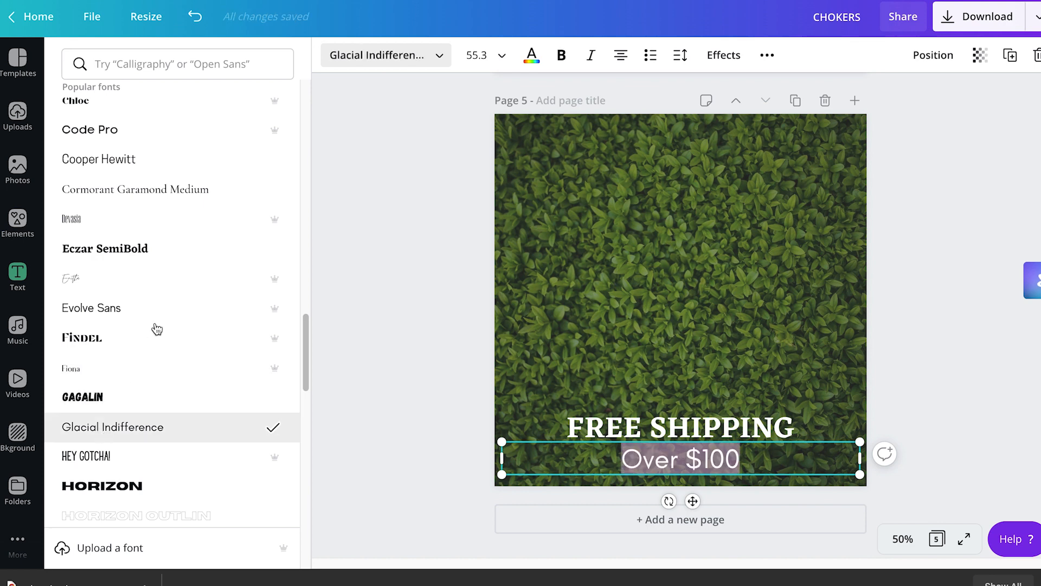
pyautogui.scroll(-4, 153, 332)
pyautogui.click(79, 423)
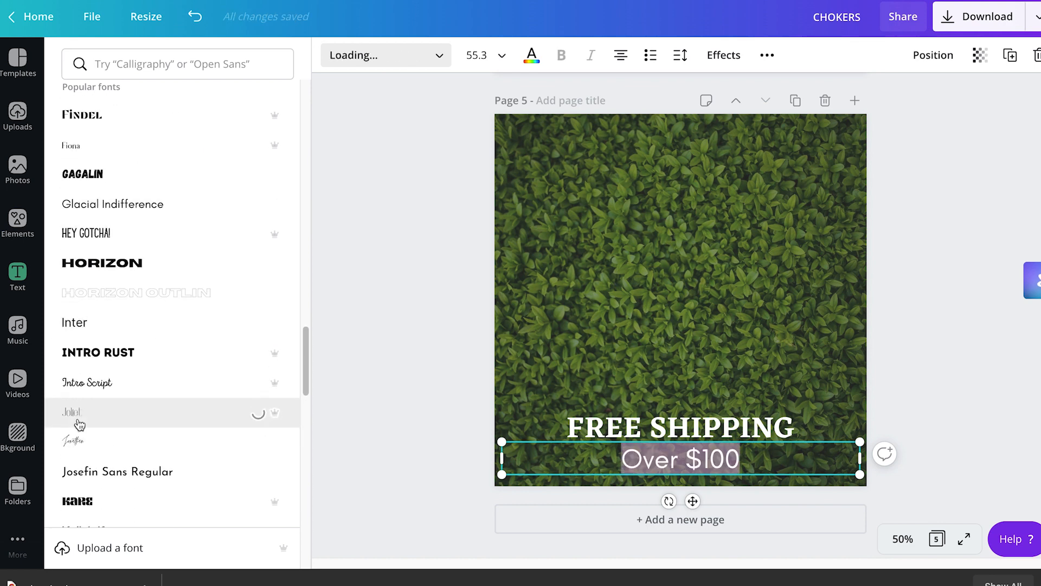
pyautogui.hotkey('ctrl', 'z')
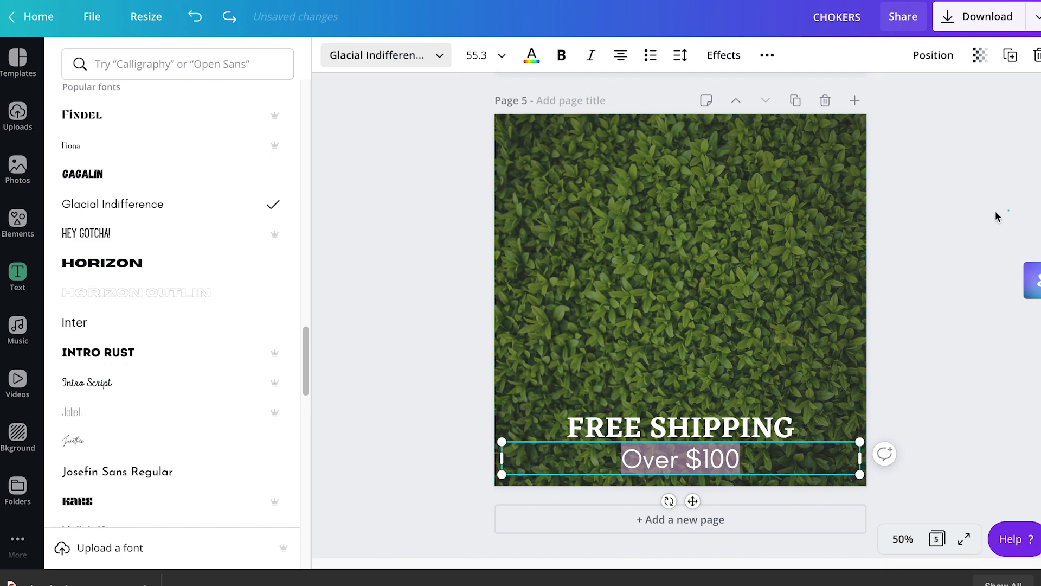
pyautogui.press('Escape')
pyautogui.click(951, 226)
# Download all five pages of the design as PNG files at 1000 × 1000 px
pyautogui.scroll(4, 776, 310)
pyautogui.scroll(-3, 777, 310)
pyautogui.scroll(1, 777, 310)
pyautogui.scroll(-3, 776, 310)
pyautogui.scroll(10, 776, 310)
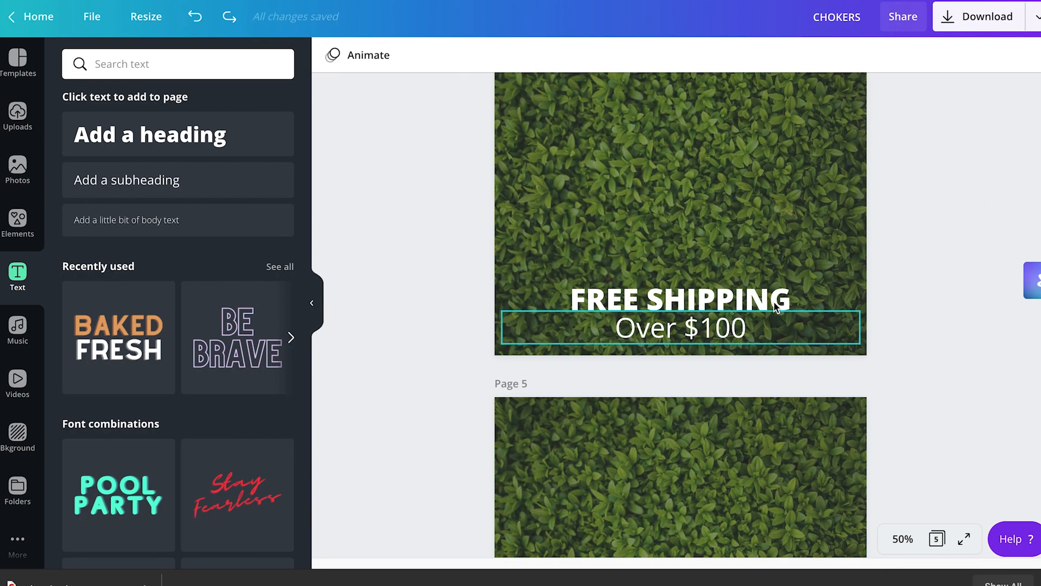
pyautogui.scroll(6, 774, 307)
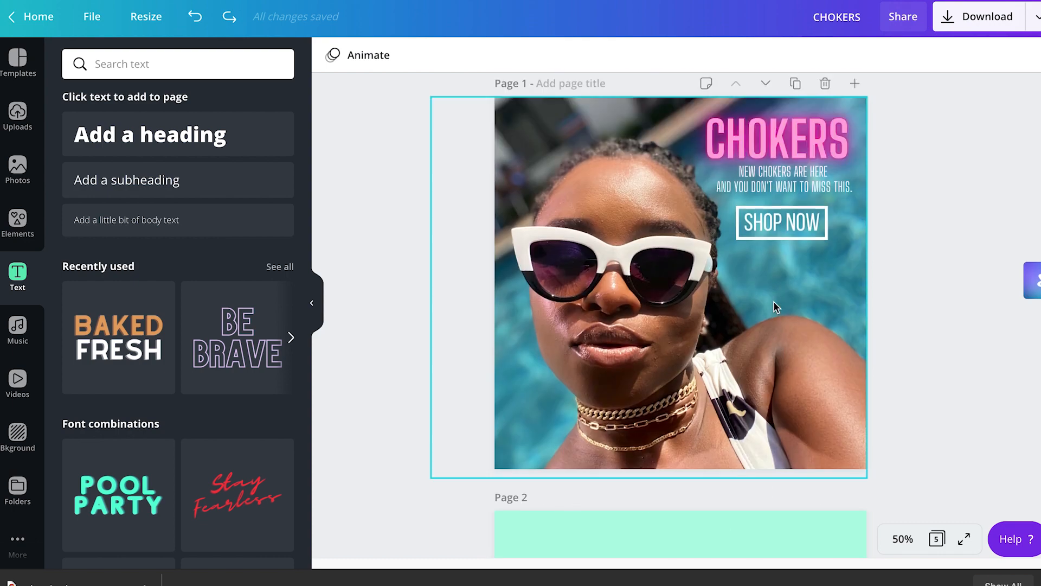
pyautogui.click(955, 16)
pyautogui.click(883, 127)
pyautogui.click(882, 131)
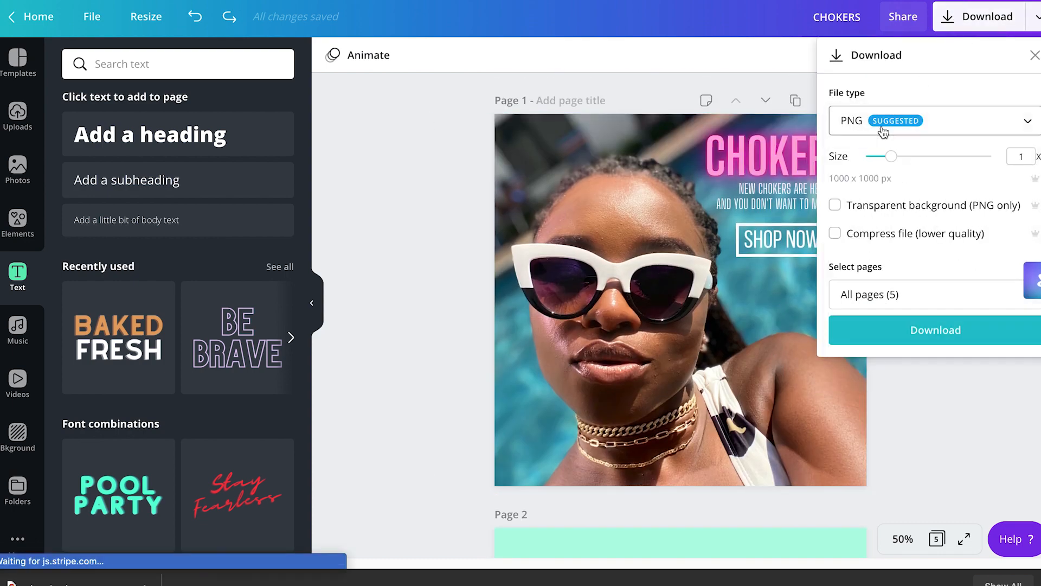
pyautogui.click(898, 299)
pyautogui.scroll(-2, 902, 374)
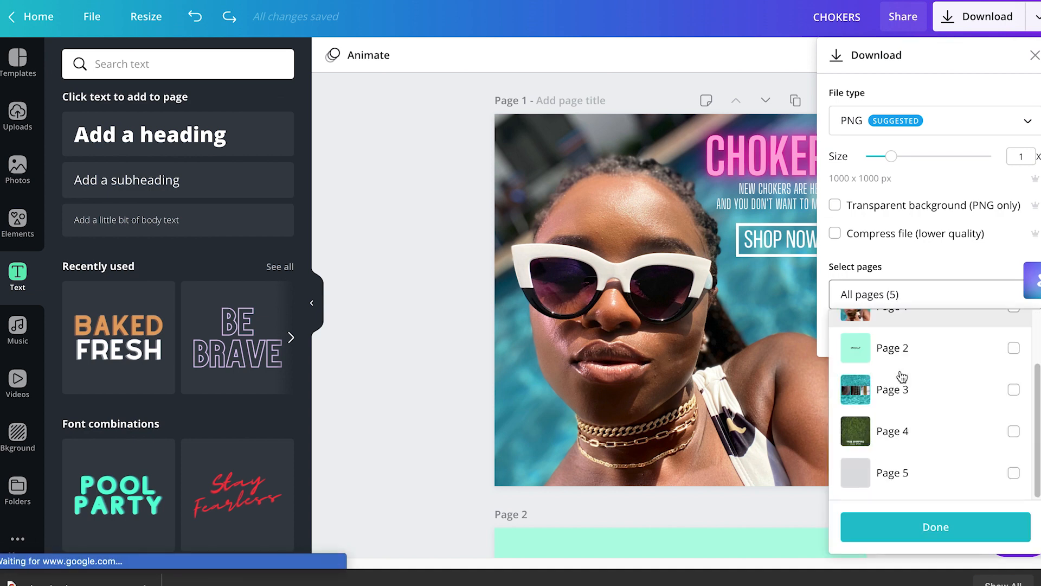
pyautogui.scroll(3, 900, 376)
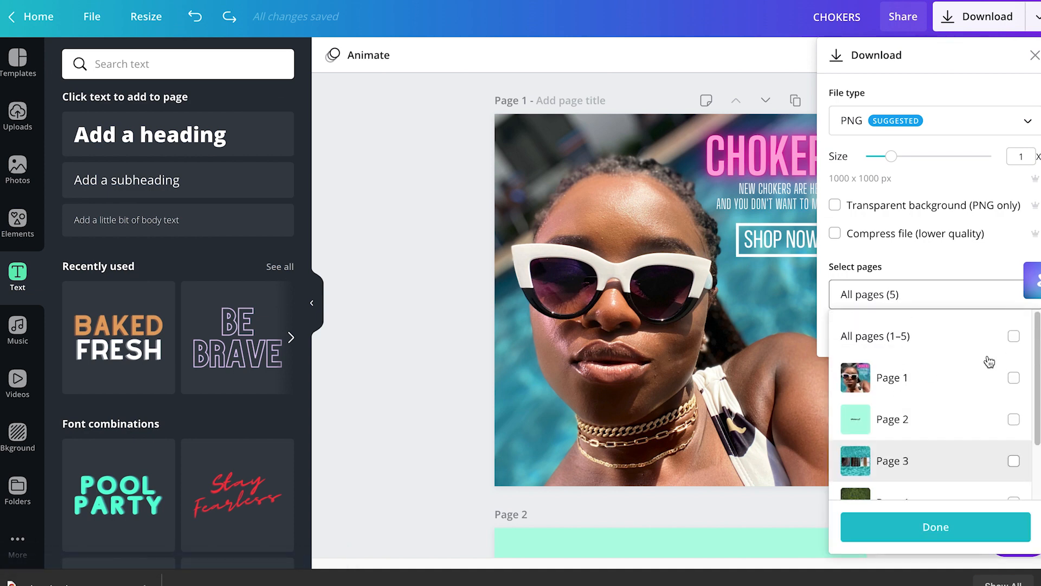
pyautogui.click(948, 521)
pyautogui.click(876, 327)
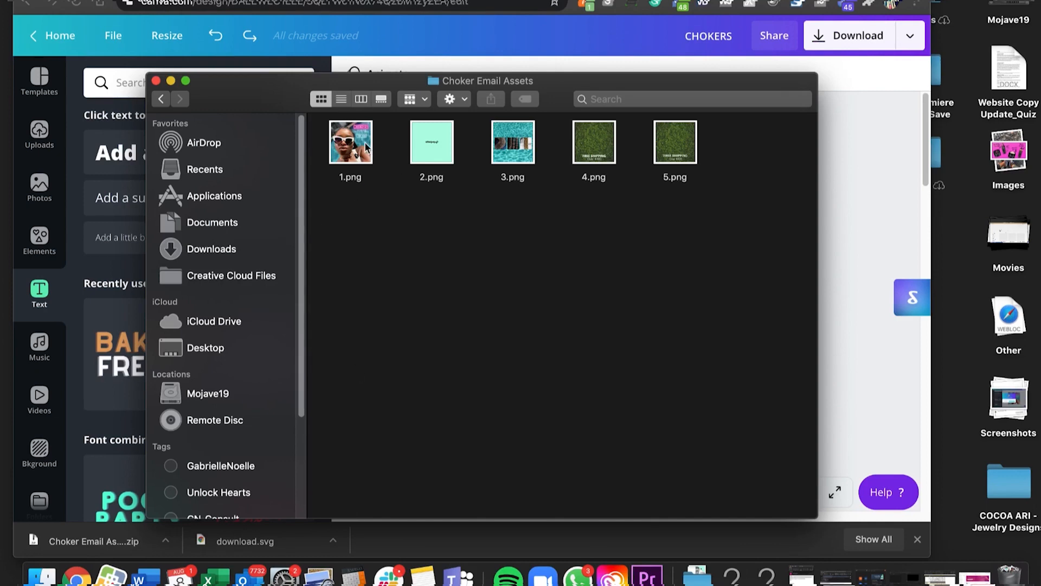
# View 1.png from the Choker Email Assets folder, and crop 2.png to a full-width strip around the Afterpay logo
pyautogui.doubleClick(366, 147)
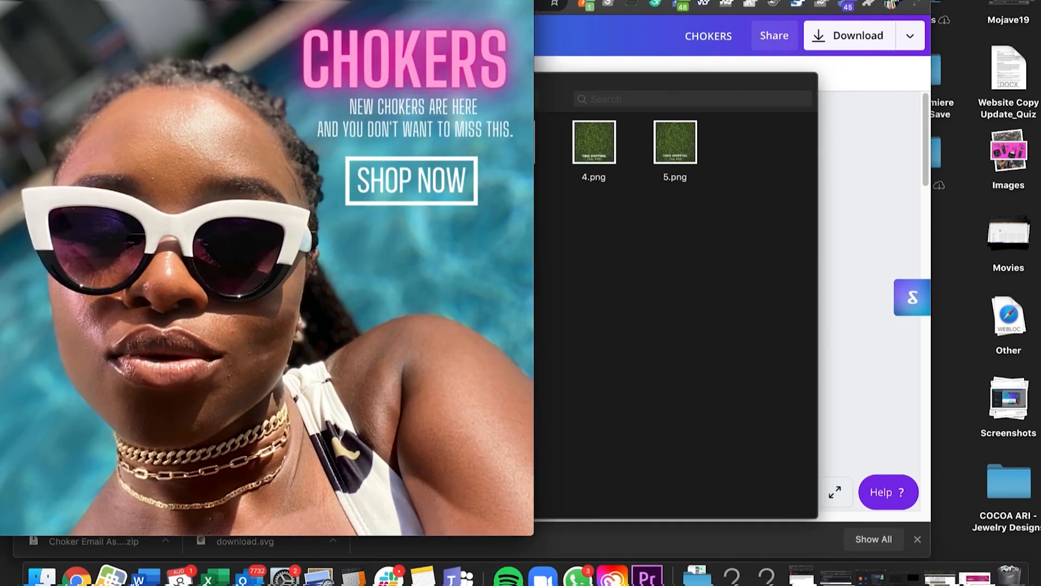
pyautogui.press('super+w')
pyautogui.doubleClick(431, 142)
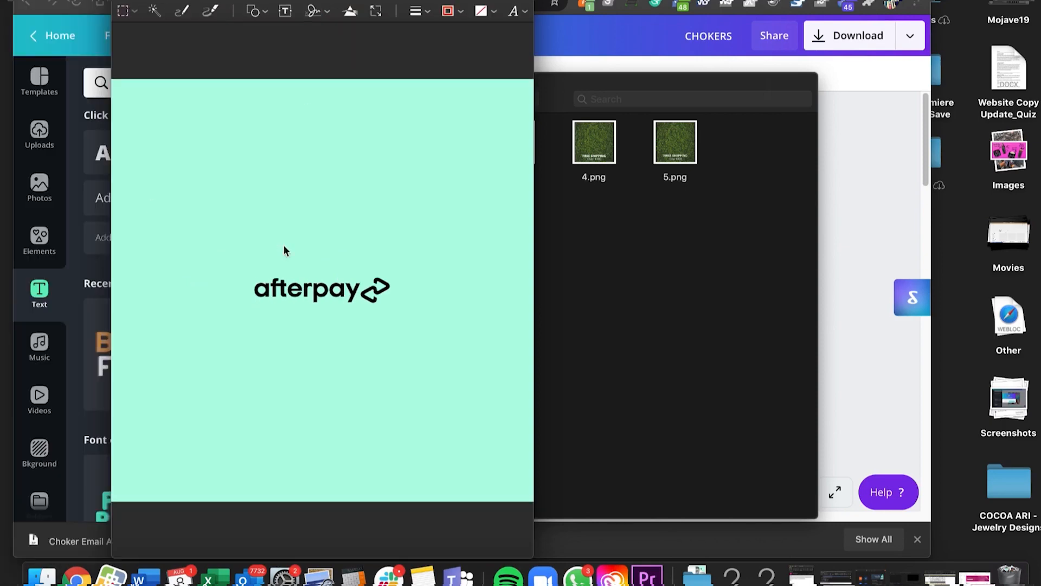
pyautogui.moveTo(141, 251); pyautogui.dragTo(580, 326)
pyautogui.moveTo(119, 285); pyautogui.dragTo(111, 288)
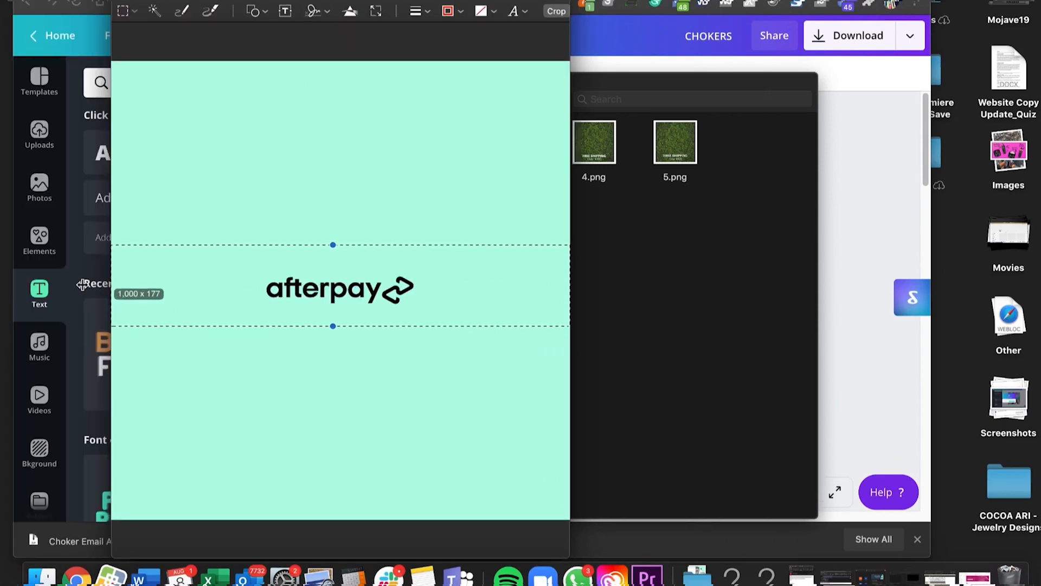
pyautogui.moveTo(327, 245); pyautogui.dragTo(327, 248)
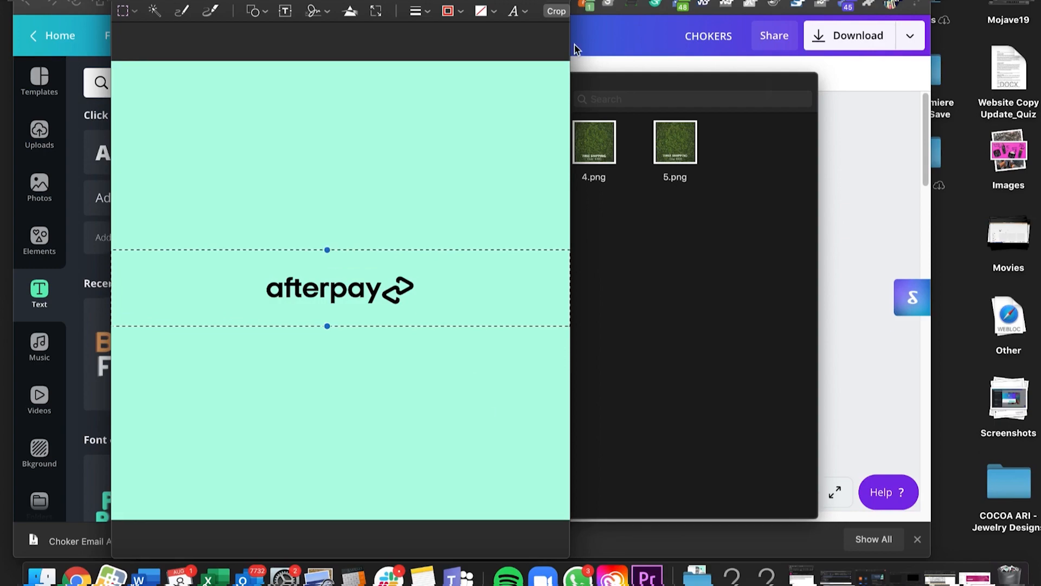
pyautogui.click(556, 11)
pyautogui.click(678, 252)
# Crop 3.png to a strip of about 985 × 340 px around the three jewelry photos and close the image
pyautogui.doubleClick(513, 142)
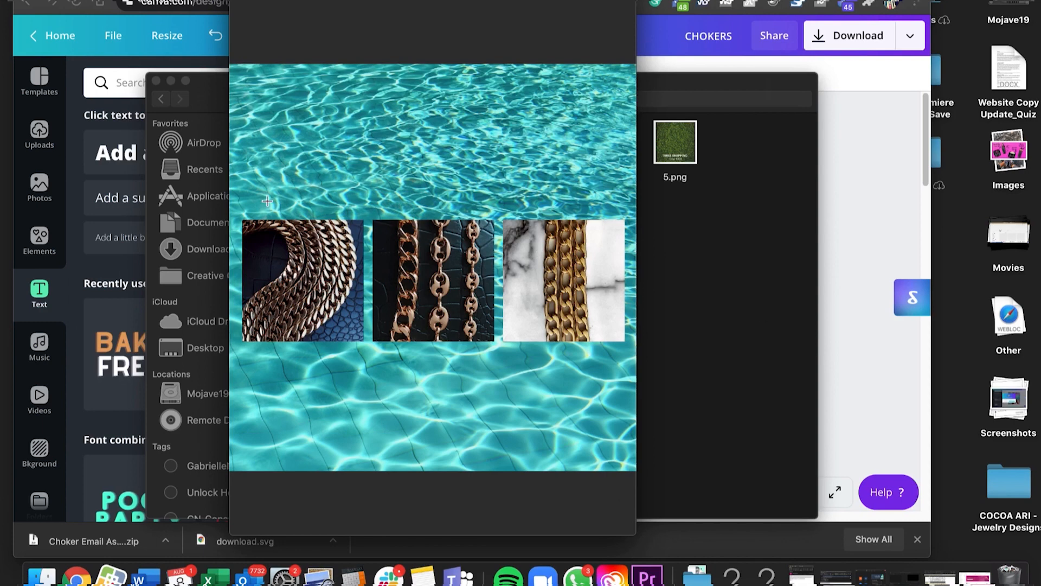
pyautogui.moveTo(267, 202); pyautogui.dragTo(674, 360)
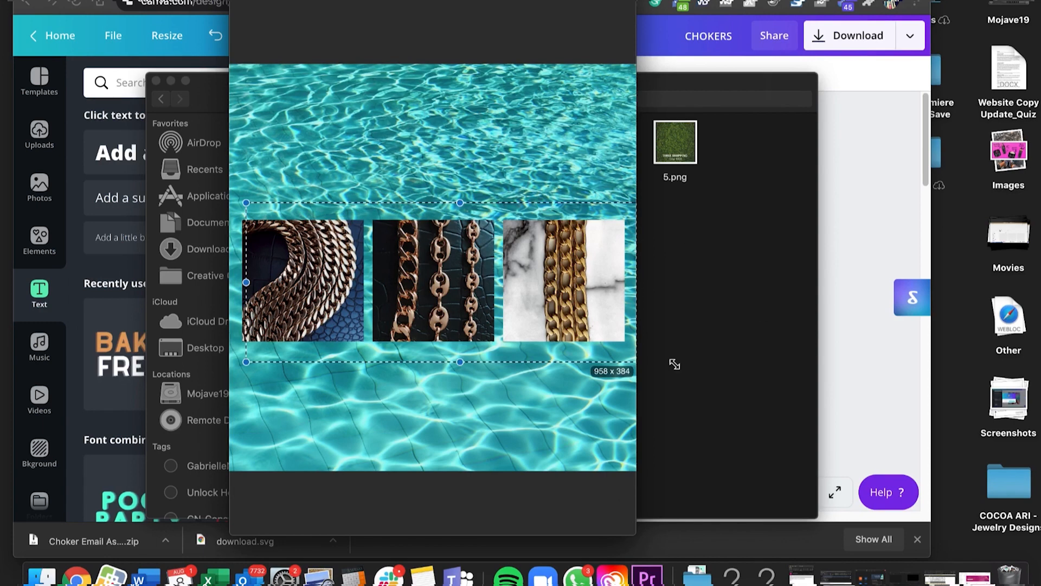
pyautogui.moveTo(244, 271); pyautogui.dragTo(202, 276)
pyautogui.moveTo(439, 203); pyautogui.dragTo(437, 206)
pyautogui.moveTo(437, 353); pyautogui.dragTo(437, 350)
pyautogui.moveTo(468, 211); pyautogui.dragTo(426, 213)
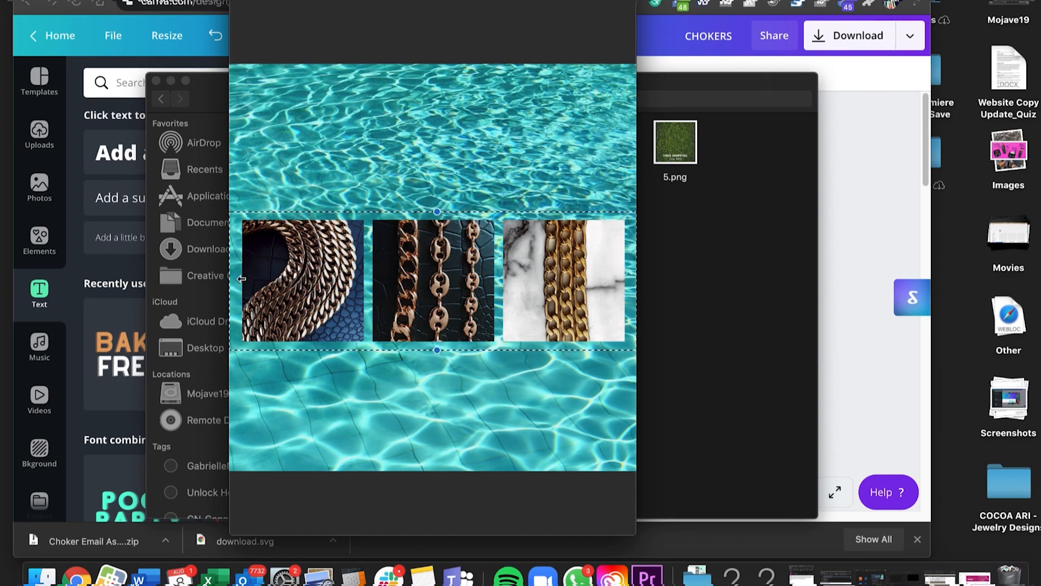
pyautogui.press('super+minus')
pyautogui.moveTo(278, 278); pyautogui.dragTo(302, 277)
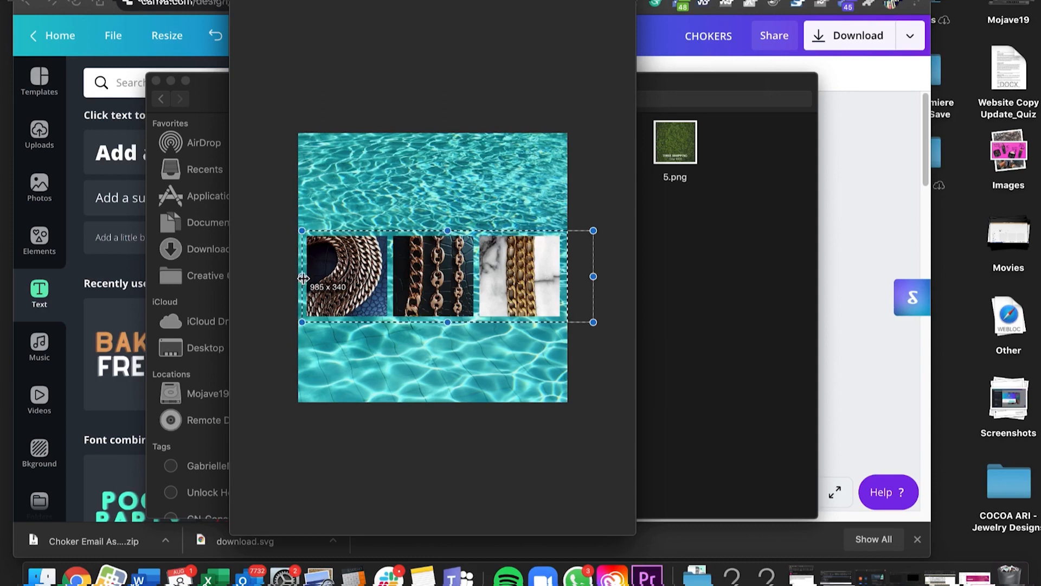
pyautogui.moveTo(596, 275); pyautogui.dragTo(566, 275)
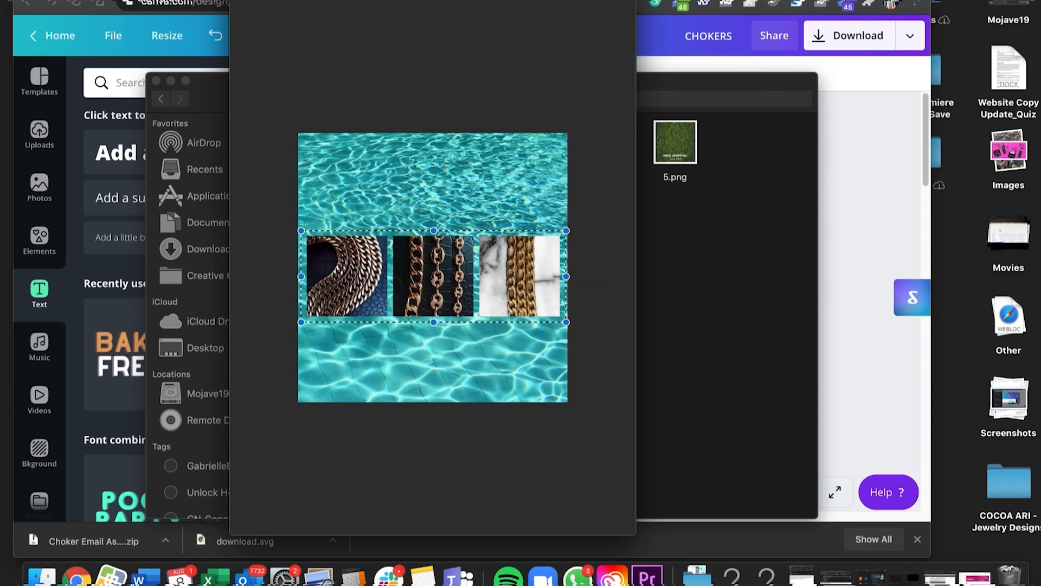
pyautogui.click(548, 1)
pyautogui.click(678, 11)
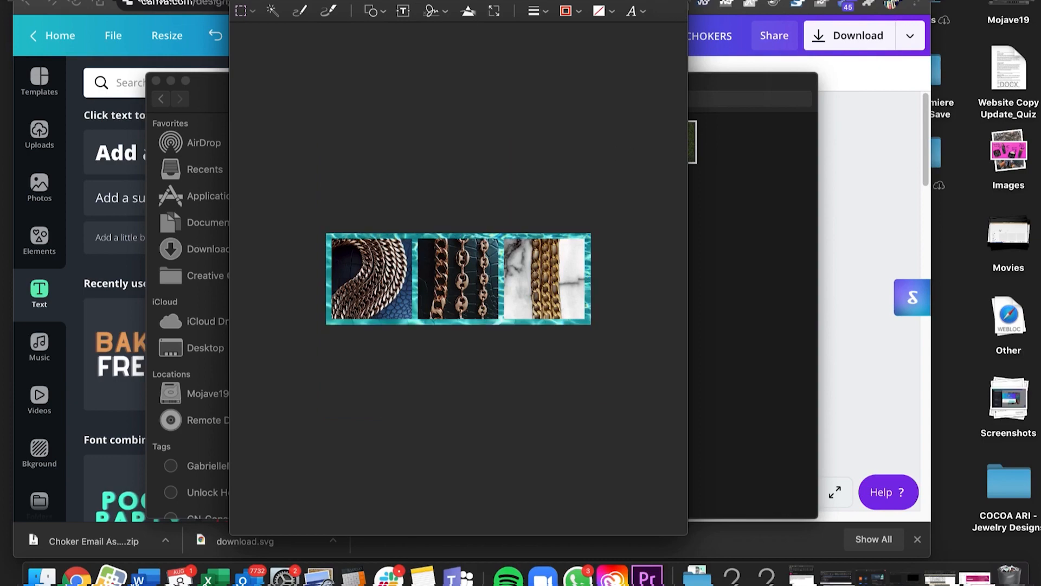
pyautogui.click(240, 1)
# Crop 4.png to a 1000 × 220 px strip around the Free Shipping Over $100 text and close the image
pyautogui.doubleClick(592, 155)
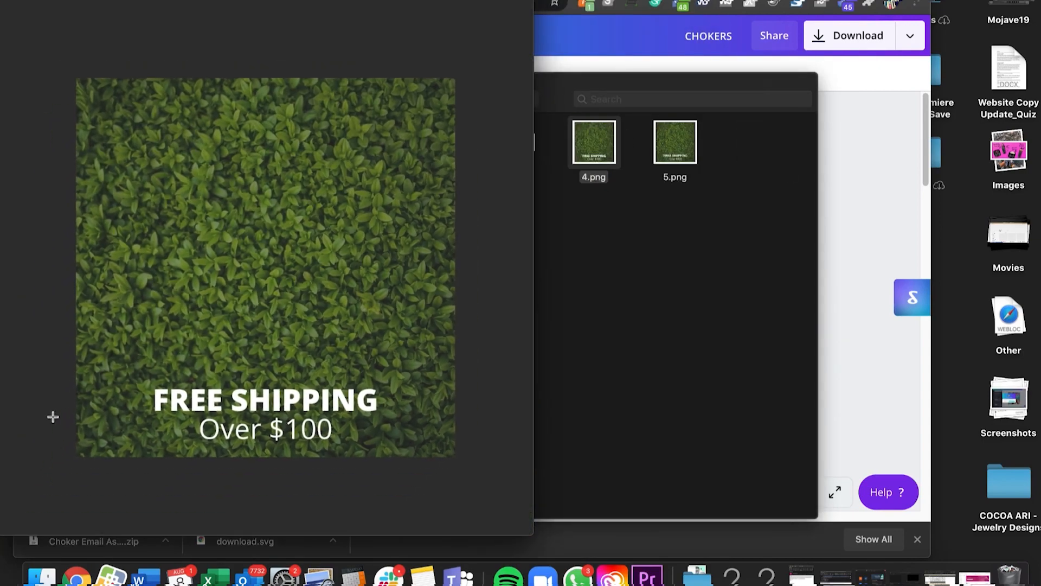
pyautogui.moveTo(48, 374); pyautogui.dragTo(484, 473)
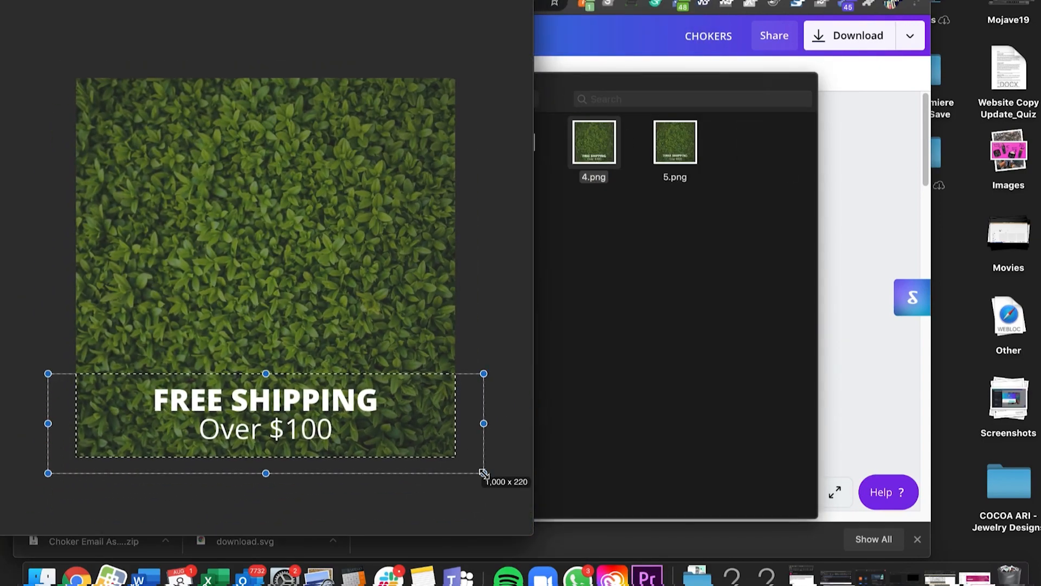
pyautogui.moveTo(384, 4)
pyautogui.click(449, 13)
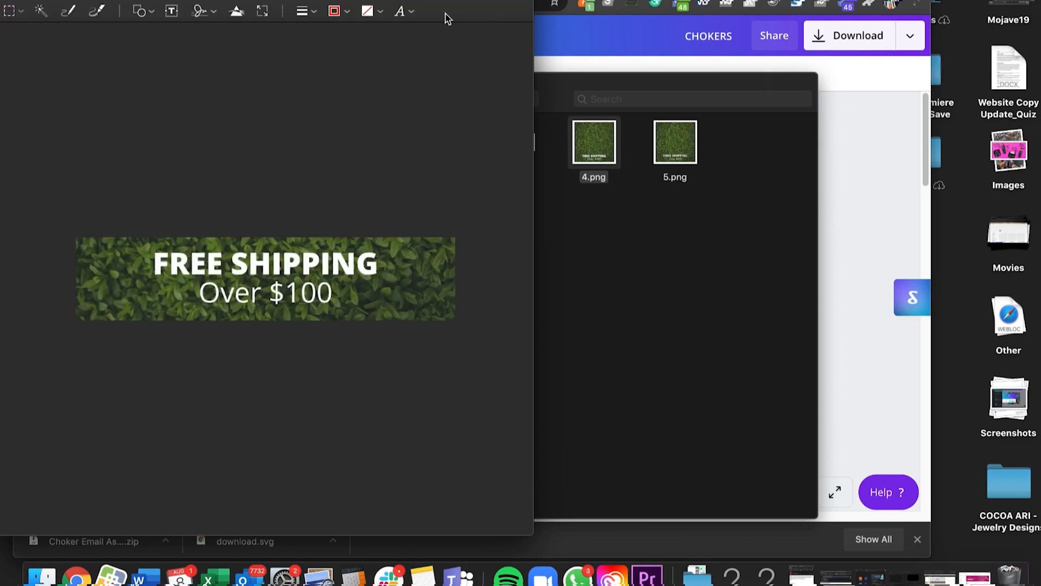
pyautogui.click(740, 209)
# Crop 5.png to a matching 1000 × 220 px strip around its Free Shipping Over $100 text and close the image
pyautogui.doubleClick(676, 139)
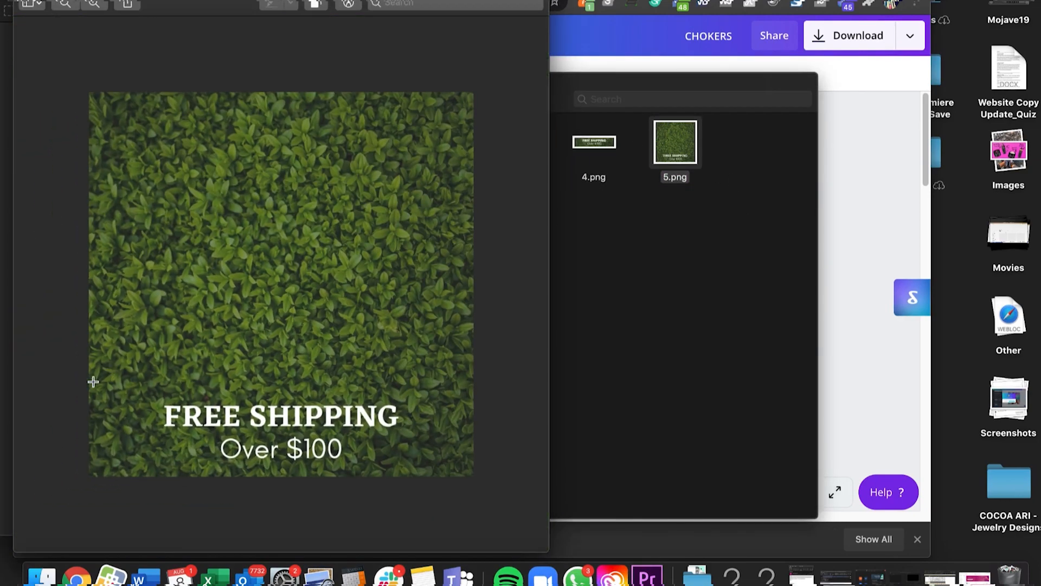
pyautogui.moveTo(70, 374); pyautogui.dragTo(489, 498)
pyautogui.moveTo(279, 375); pyautogui.dragTo(280, 391)
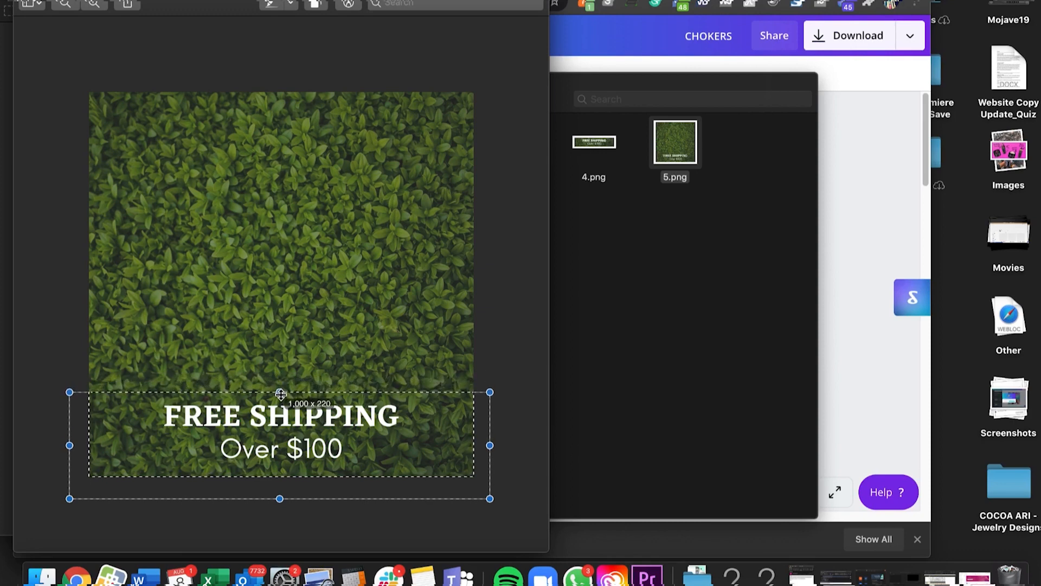
pyautogui.click(348, 4)
pyautogui.click(459, 30)
# Switch to ezgif.com, open the GIF Maker and upload the cropped 4.png and 5.png as frames
pyautogui.click(756, 313)
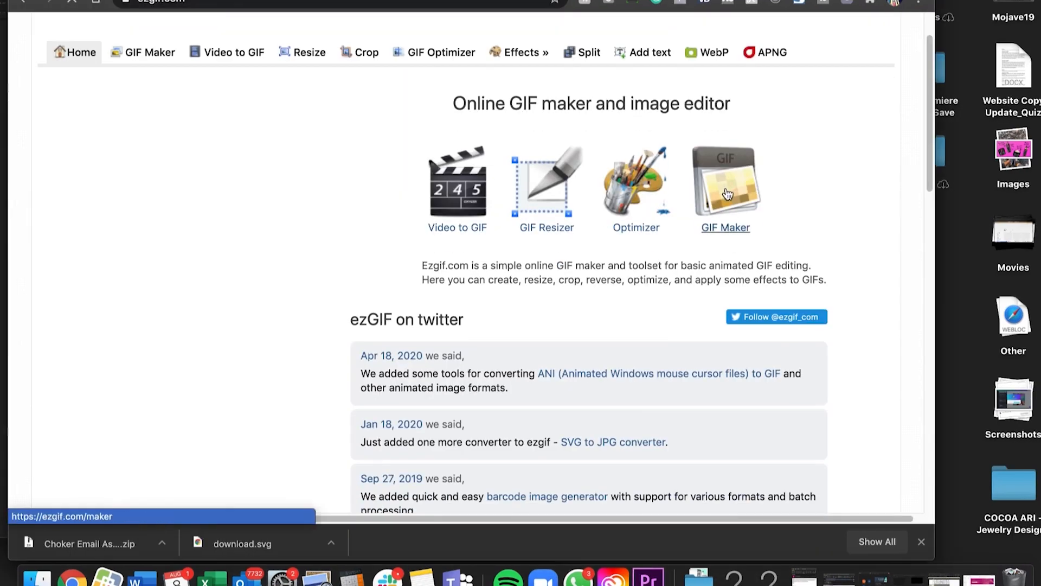
pyautogui.click(728, 194)
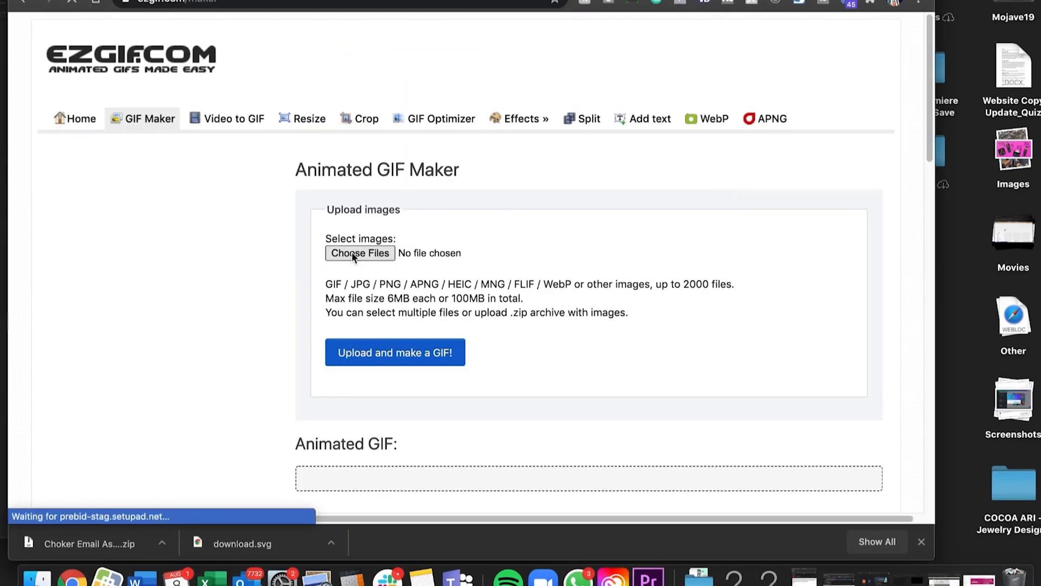
pyautogui.click(353, 255)
pyautogui.keyDown('shift'); pyautogui.click(337, 124); pyautogui.keyUp('shift')
pyautogui.click(731, 517)
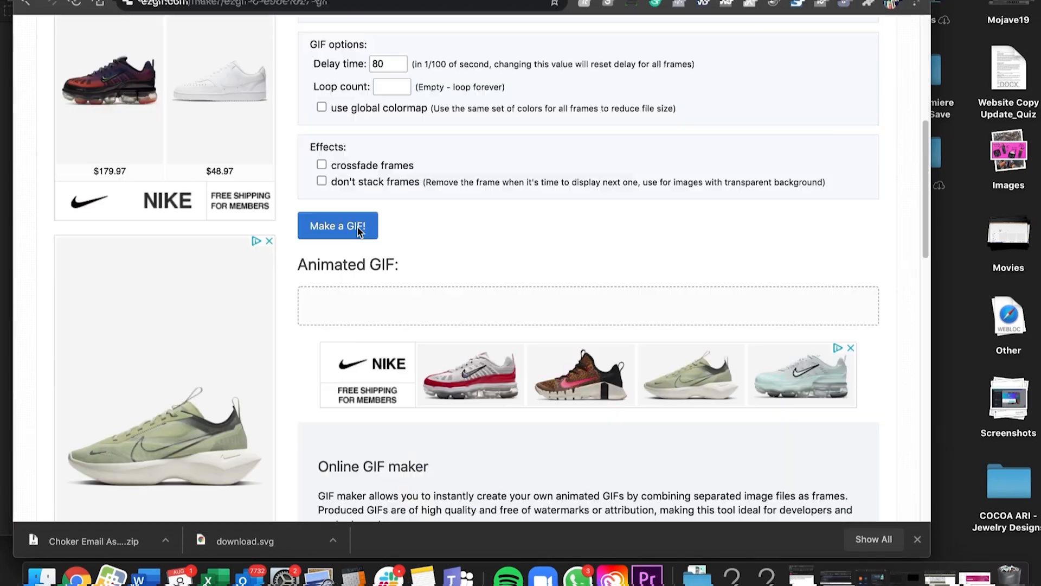
# Generate the animated free-shipping GIF and save it to Downloads as freshippinggrass.gif
pyautogui.click(358, 232)
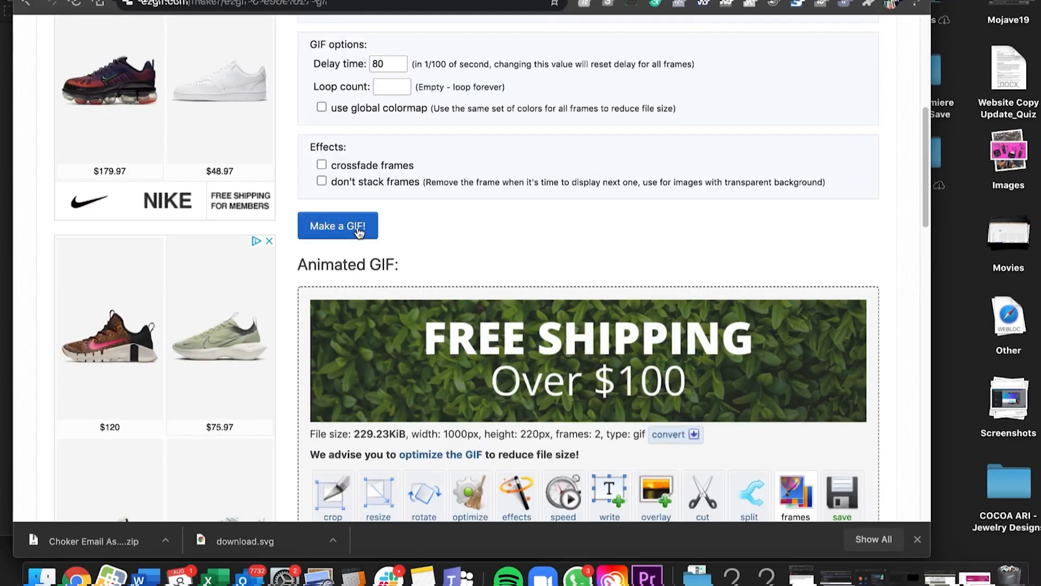
pyautogui.scroll(-1, 731, 282)
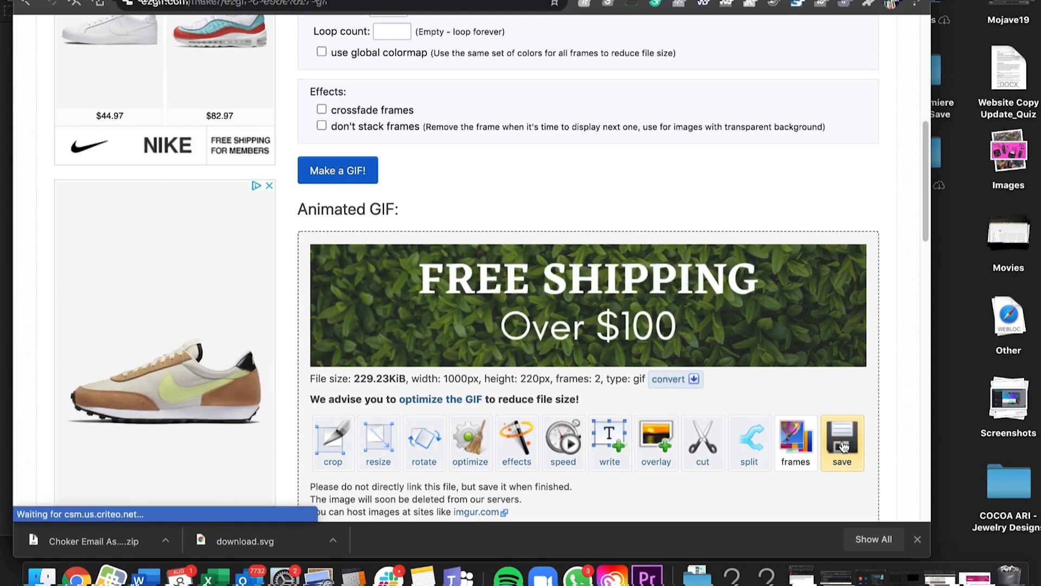
pyautogui.click(842, 442)
pyautogui.write('freshippinggrass')
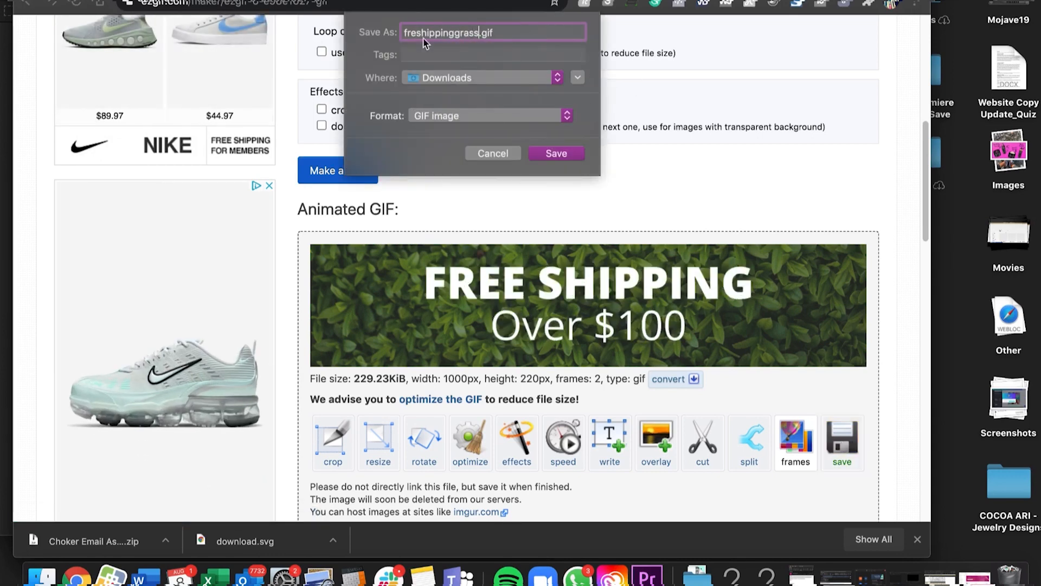
pyautogui.click(556, 154)
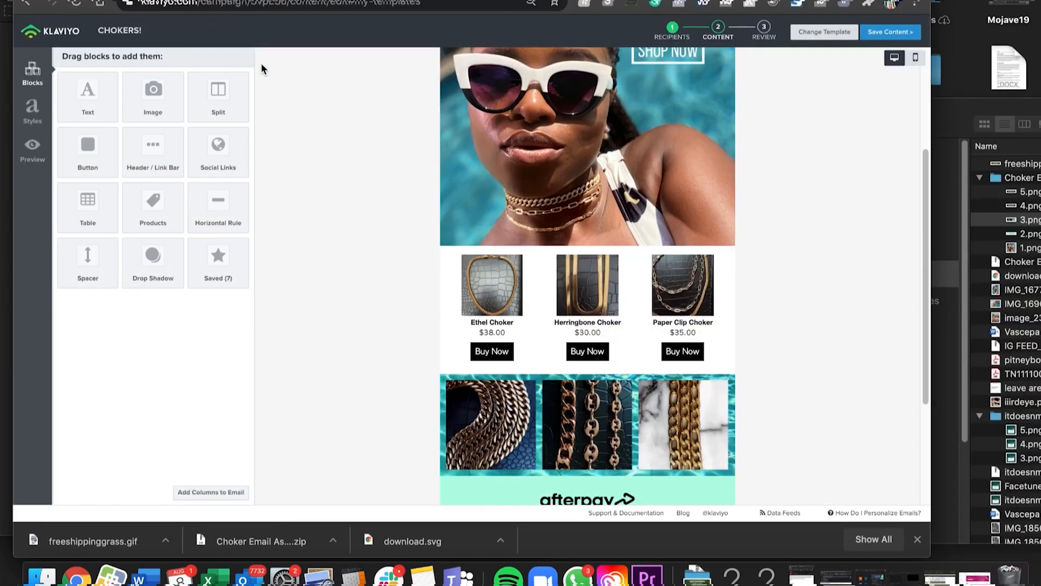
# Delete the grass Free Shipping Over $100 block below the Afterpay banner in the Klaviyo CHOKERS! email
pyautogui.scroll(-5, 663, 308)
pyautogui.scroll(8, 662, 308)
pyautogui.scroll(-3, 662, 308)
pyautogui.scroll(-4, 660, 304)
pyautogui.click(427, 360)
pyautogui.click(582, 139)
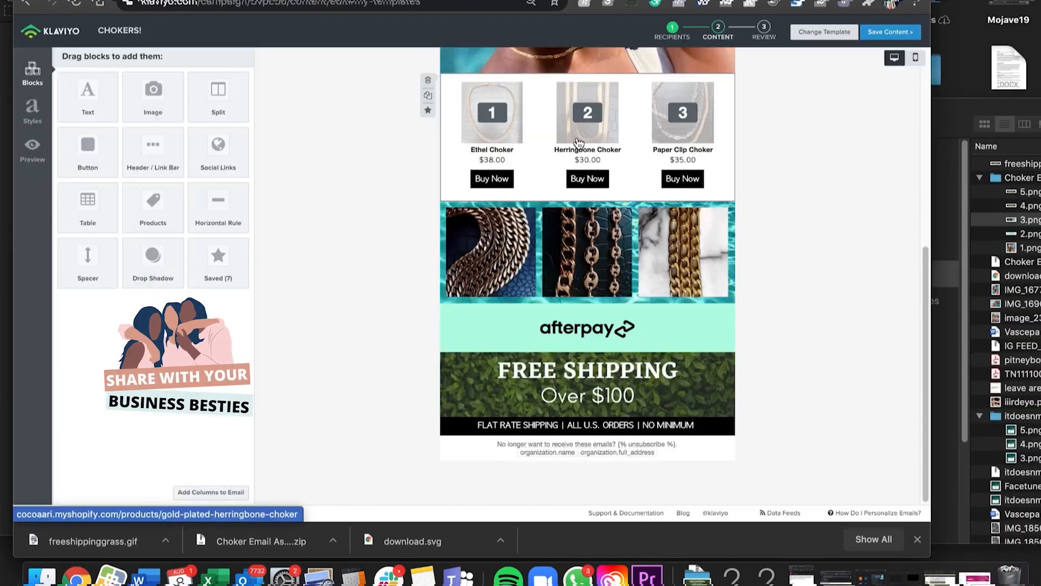
# Review the email's full layout, opening the settings of the Chokers hero image block and the three-choker product block
pyautogui.scroll(2, 783, 331)
pyautogui.scroll(2, 783, 330)
pyautogui.scroll(-3, 784, 336)
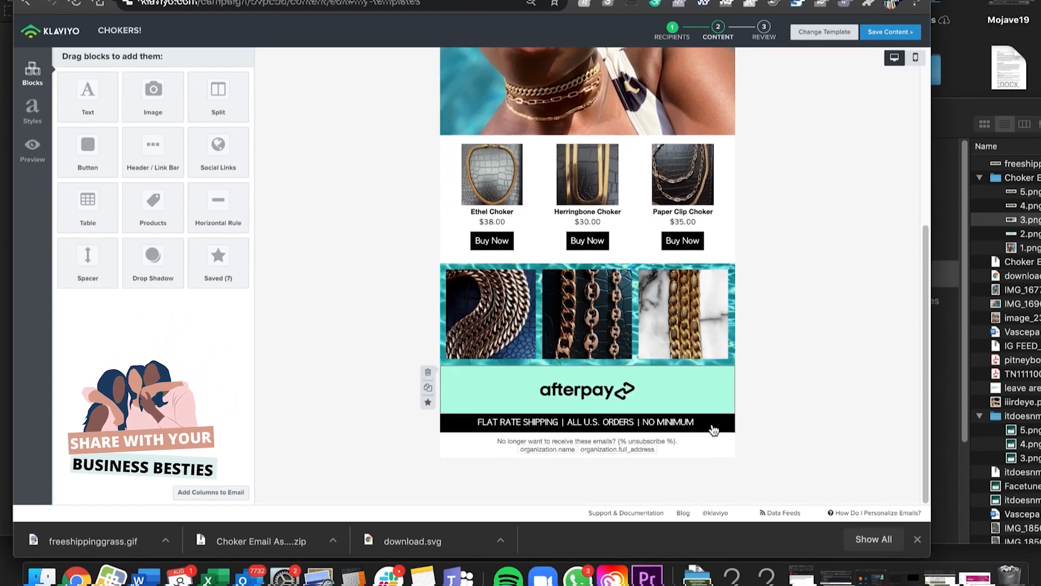
pyautogui.scroll(6, 727, 406)
pyautogui.scroll(-5, 749, 401)
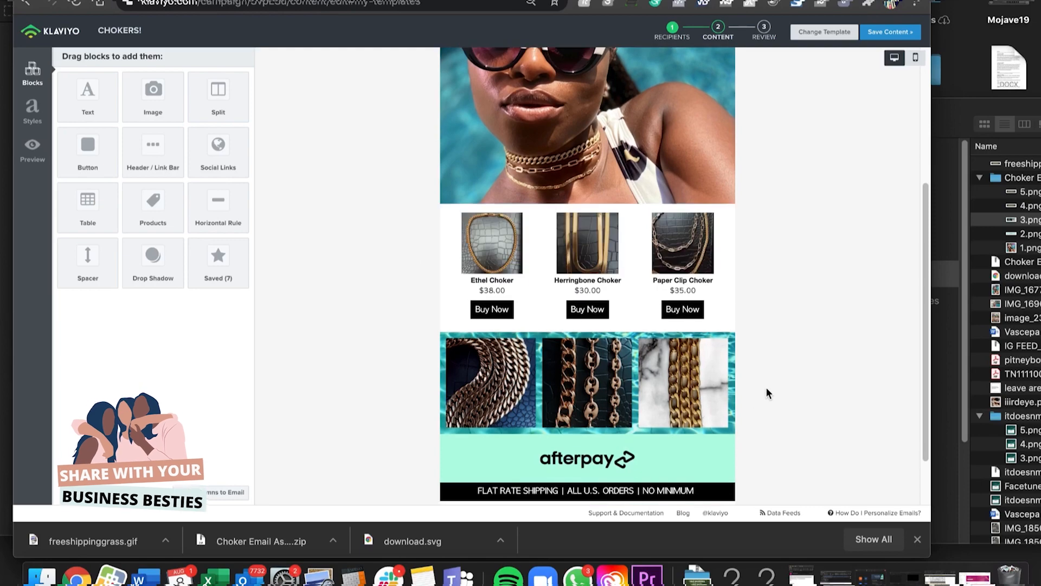
pyautogui.click(705, 163)
pyautogui.scroll(5, 808, 369)
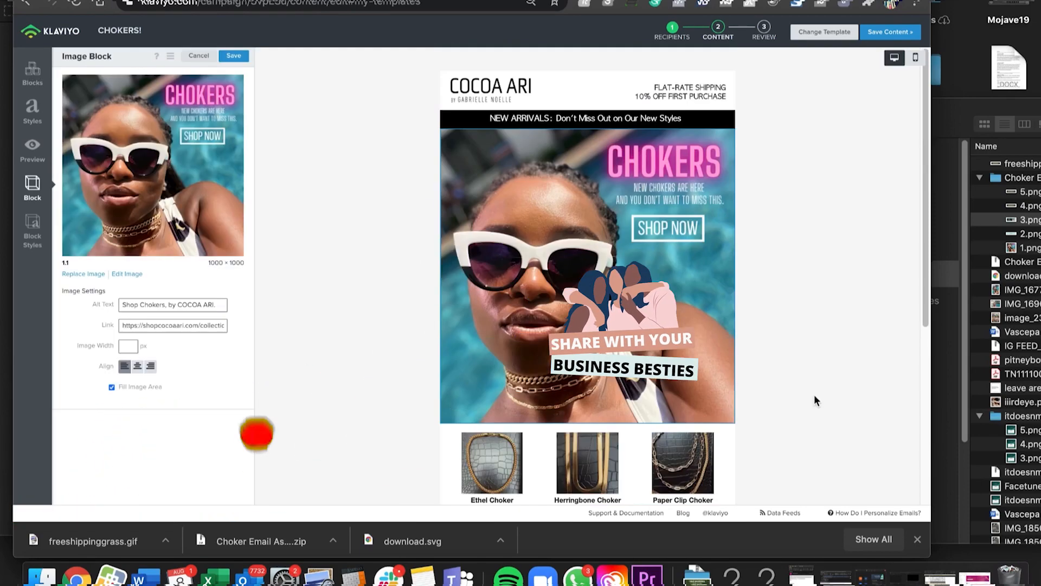
pyautogui.scroll(-3, 770, 348)
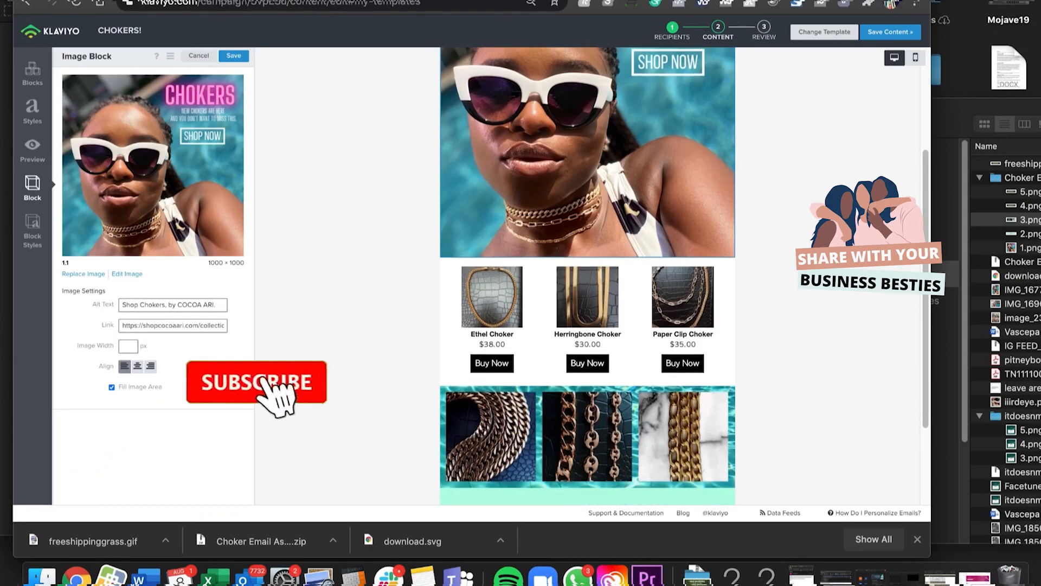
pyautogui.click(735, 314)
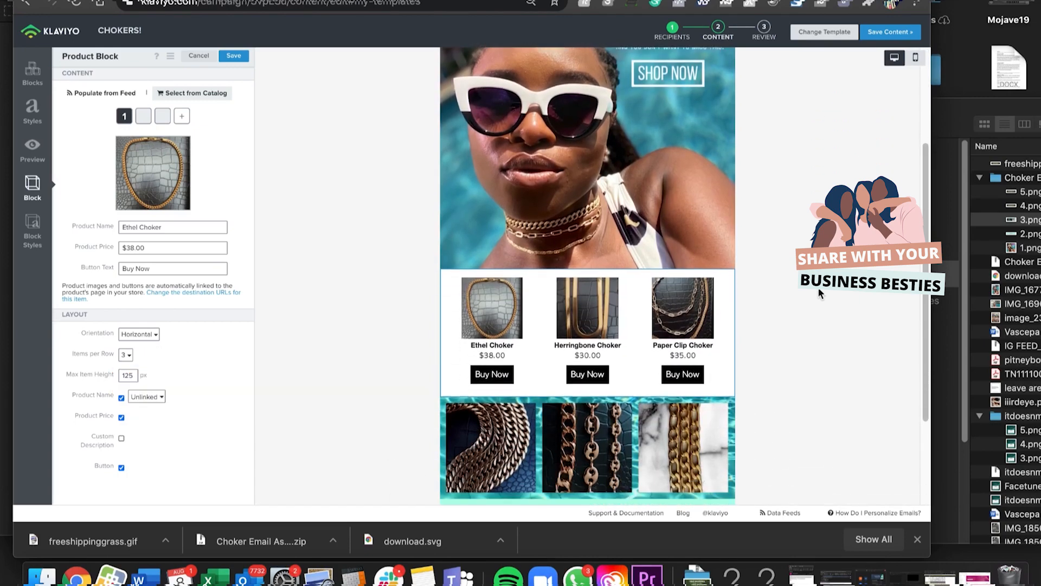
pyautogui.scroll(-2, 819, 291)
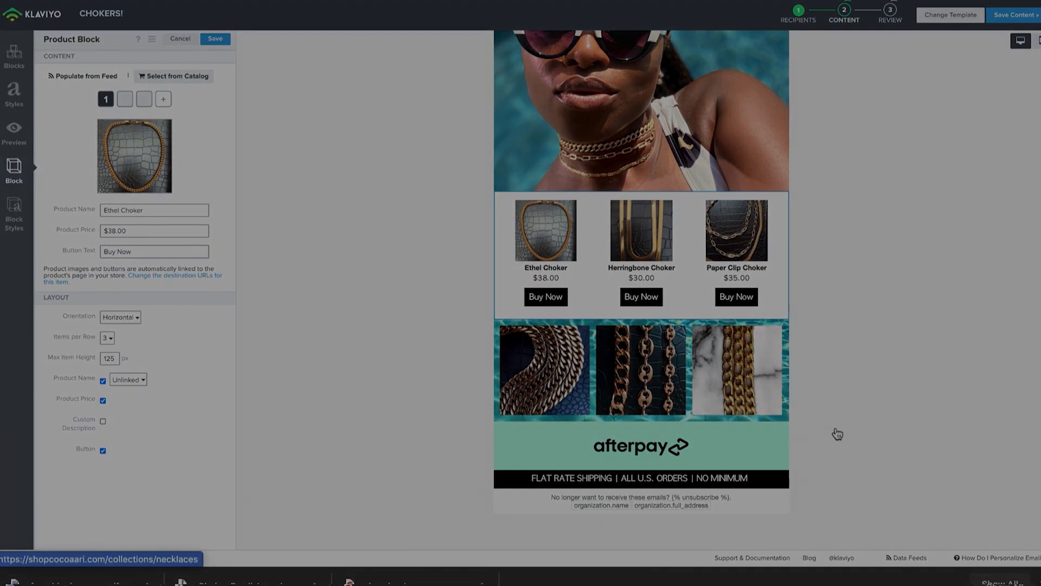